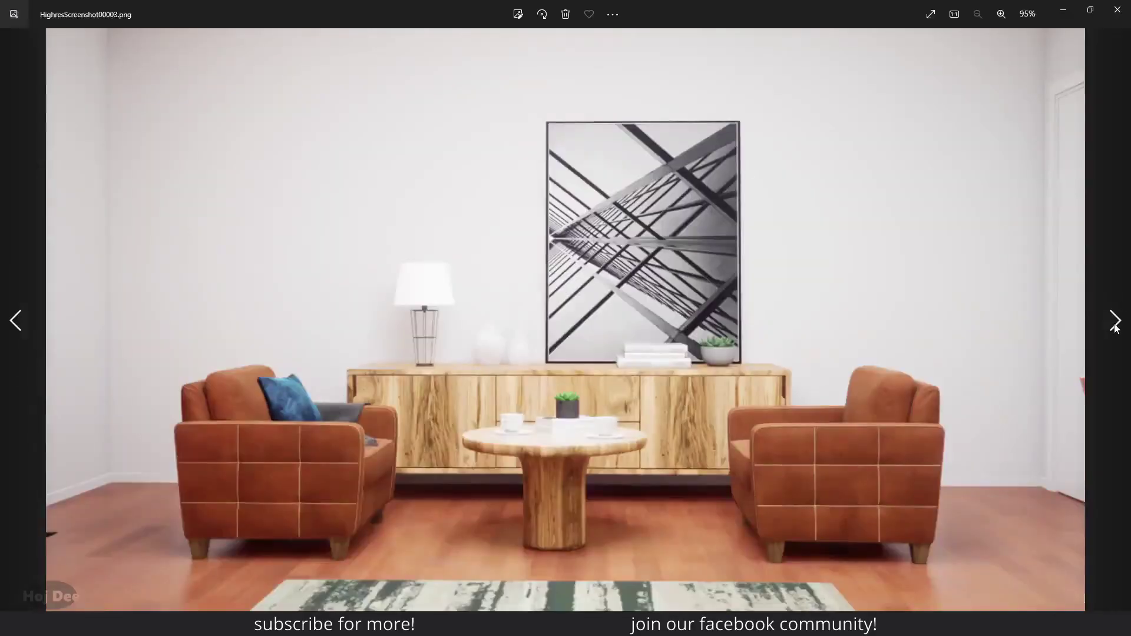
- Page through the rendered living room images to review the finished interior shots
left_click(1116, 324)
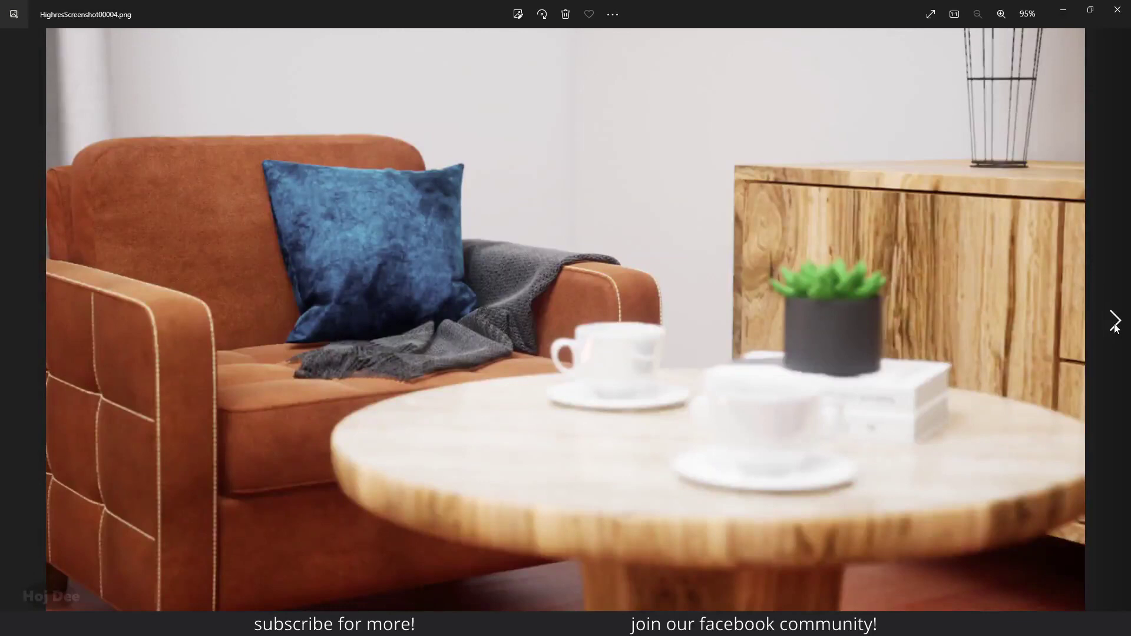
left_click(1115, 323)
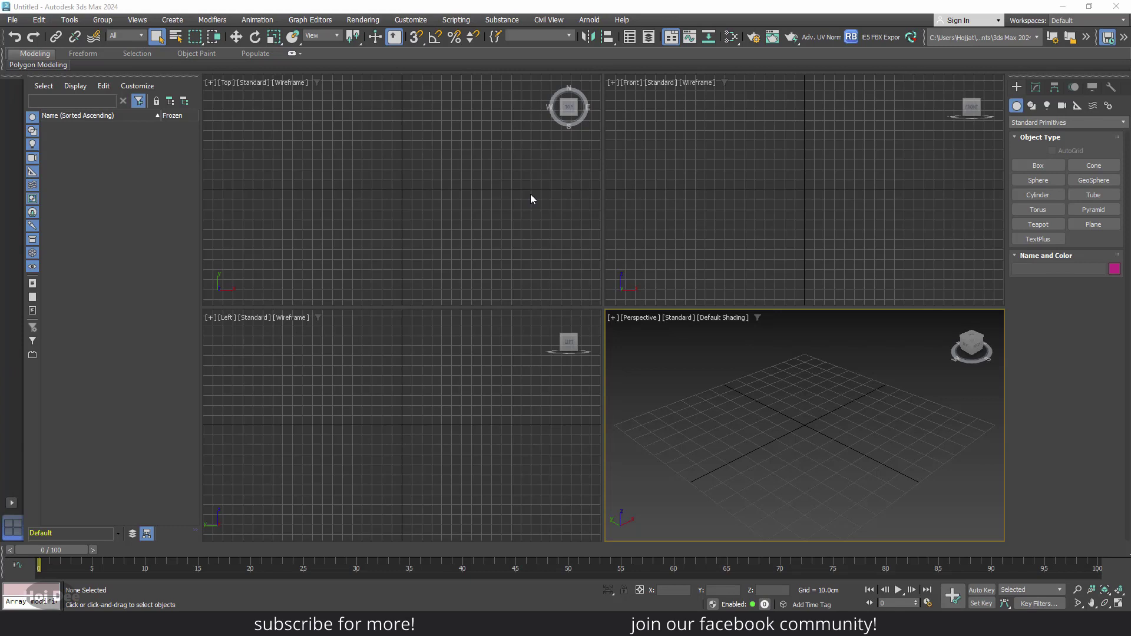
- Check the display units and system unit scale in the units setup
left_click(410, 20)
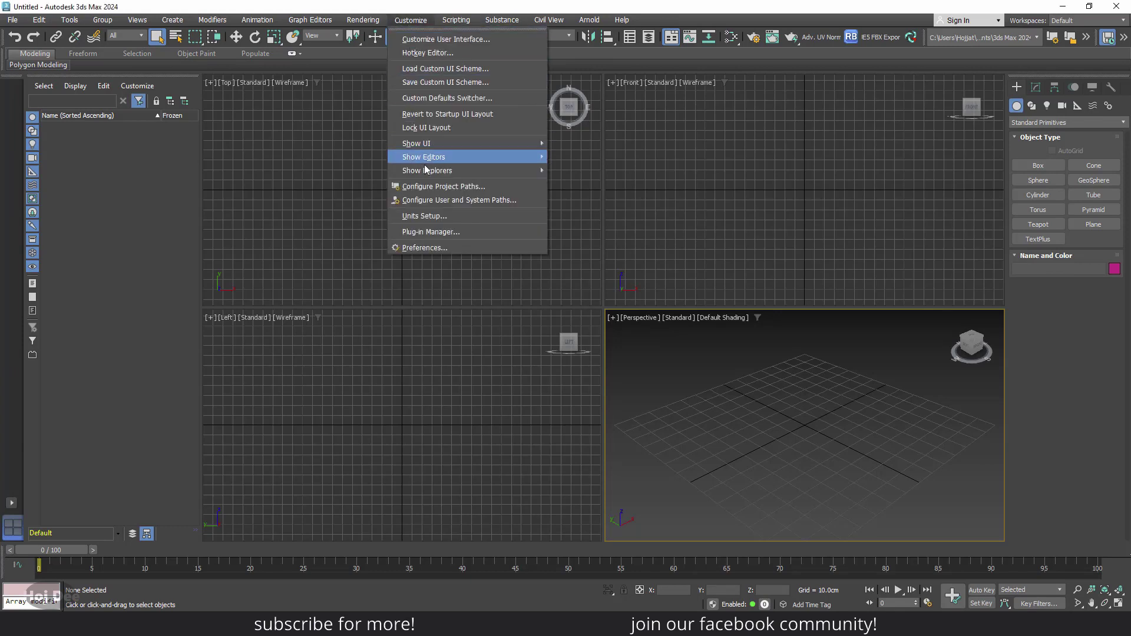
left_click(427, 215)
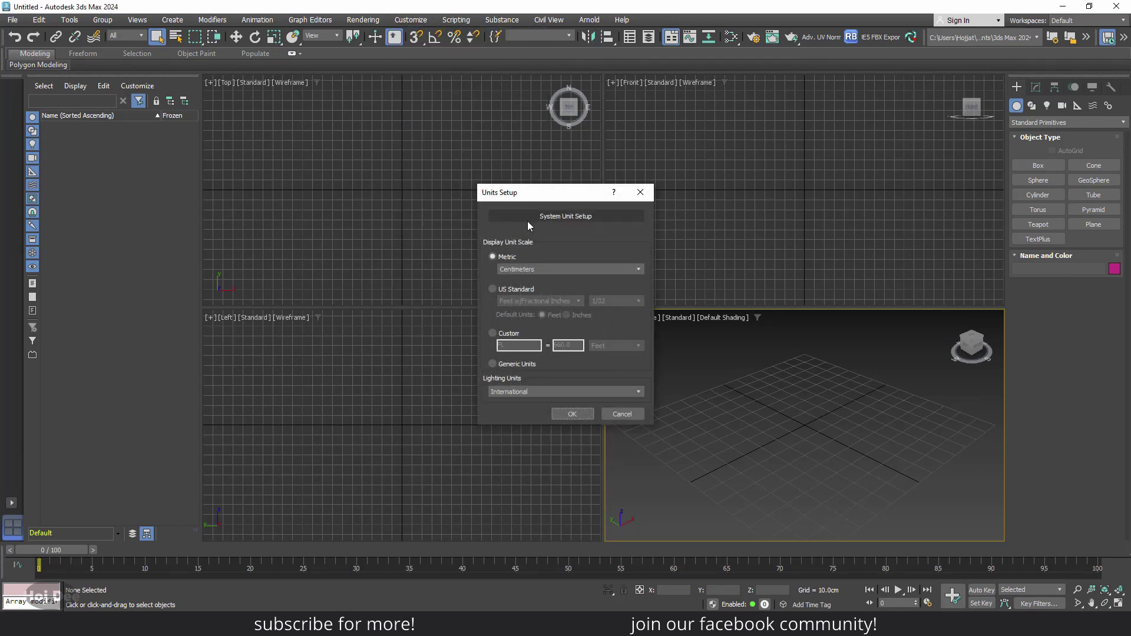
left_click(530, 216)
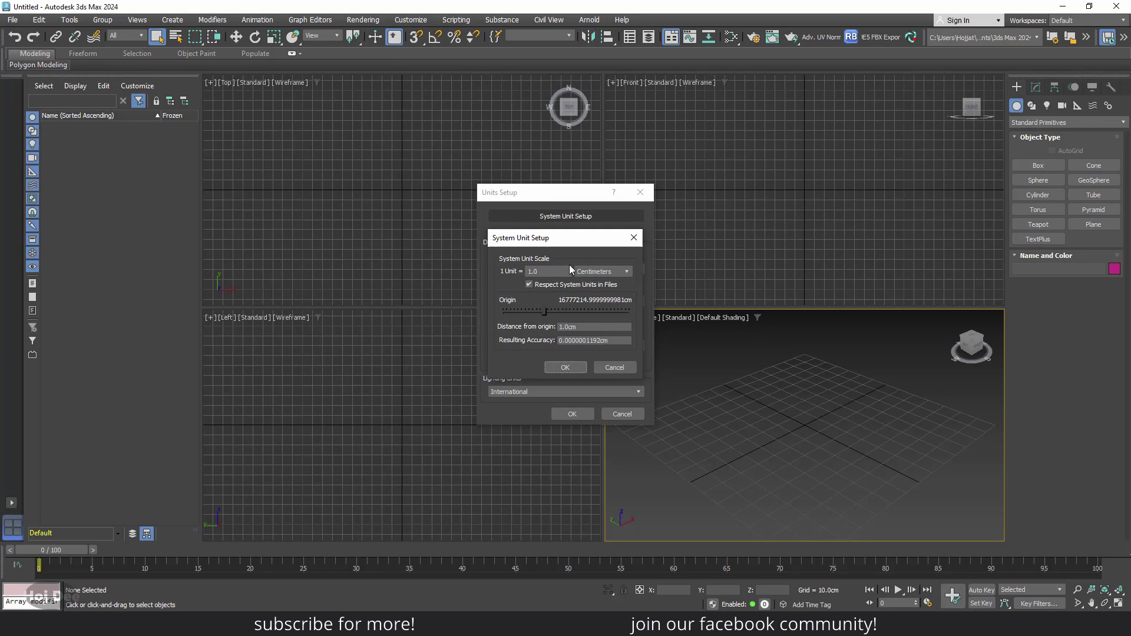
left_click(565, 367)
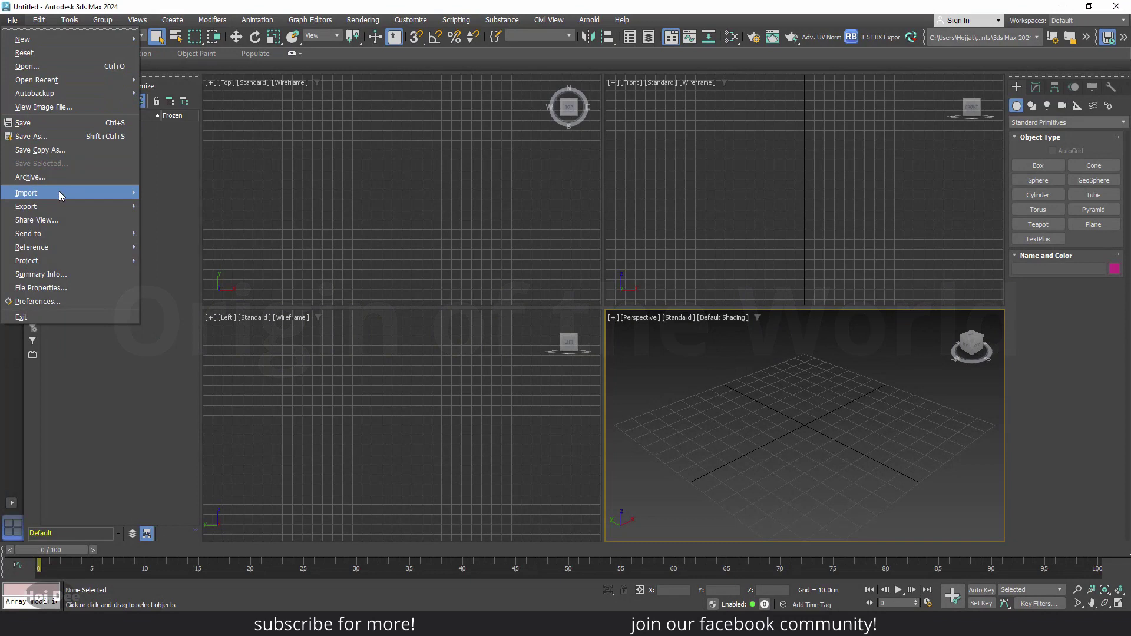
- Import the furnished interior scene and show the whole building in one maximized viewport
mouse_move(59, 192)
left_click(178, 194)
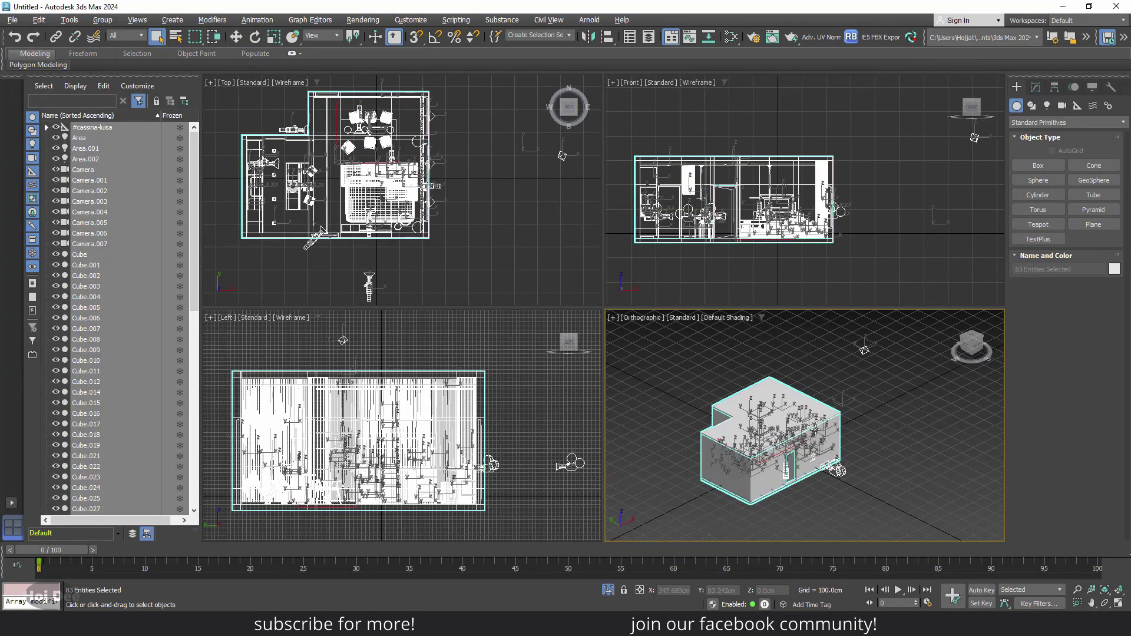
key("z")
key("alt+w")
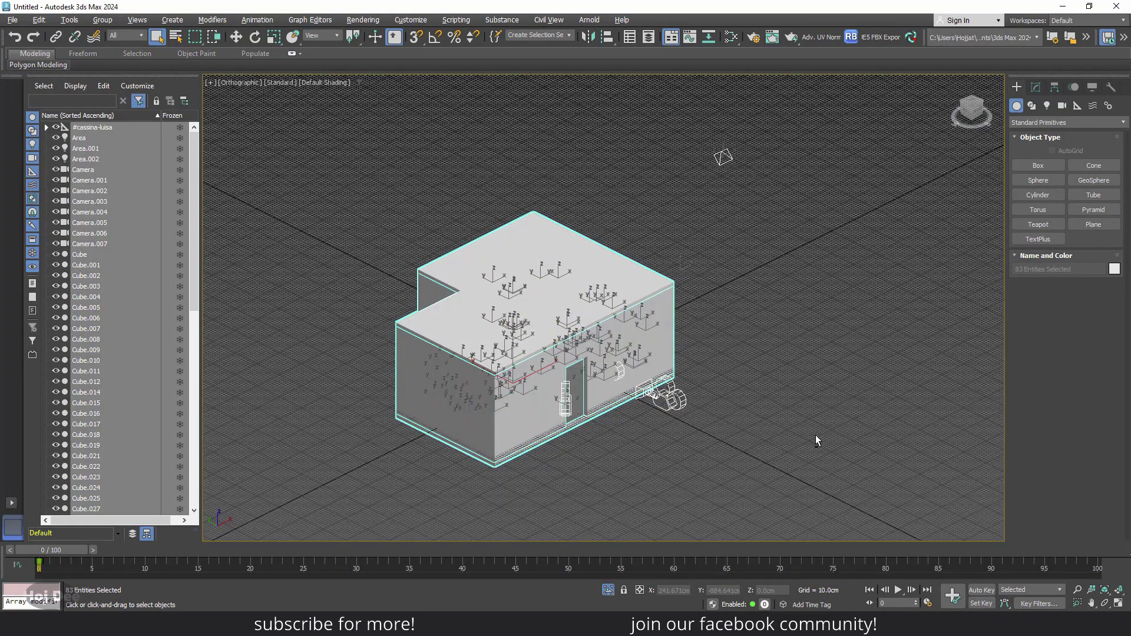
left_click(648, 506)
scroll(660, 483, "down", 5)
middle_click_drag(648, 385, 506, 339, "alt")
middle_click_drag(401, 380, 346, 392, "alt")
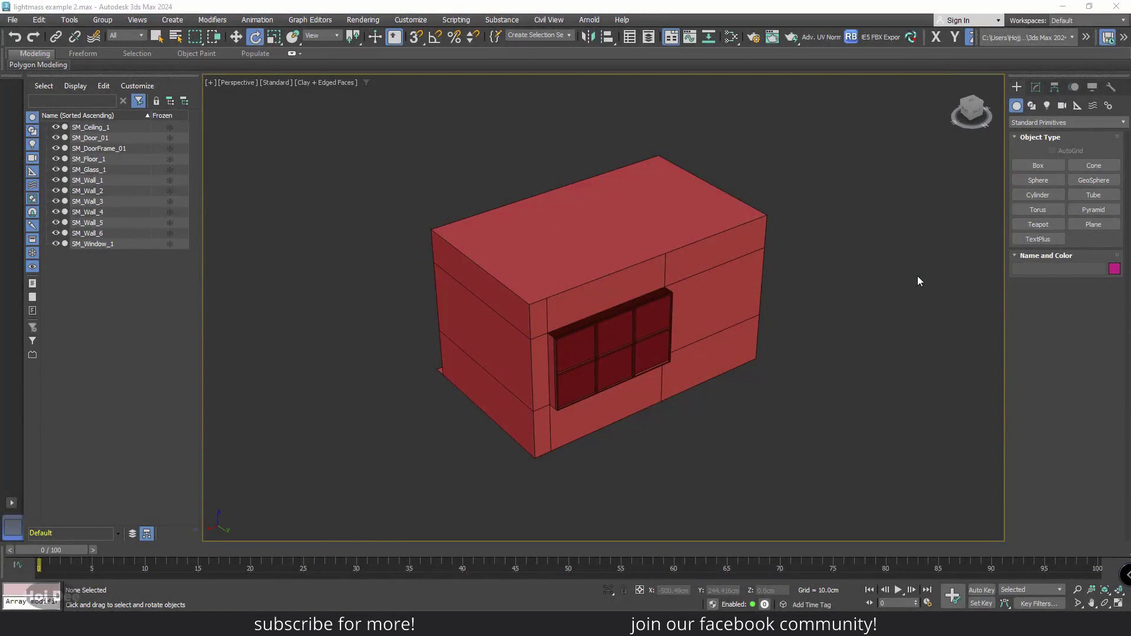
- Isolate SM_Wall_3, the wall with the window opening, to examine it from both sides, and restore the full room
middle_click_drag(848, 366, 727, 333)
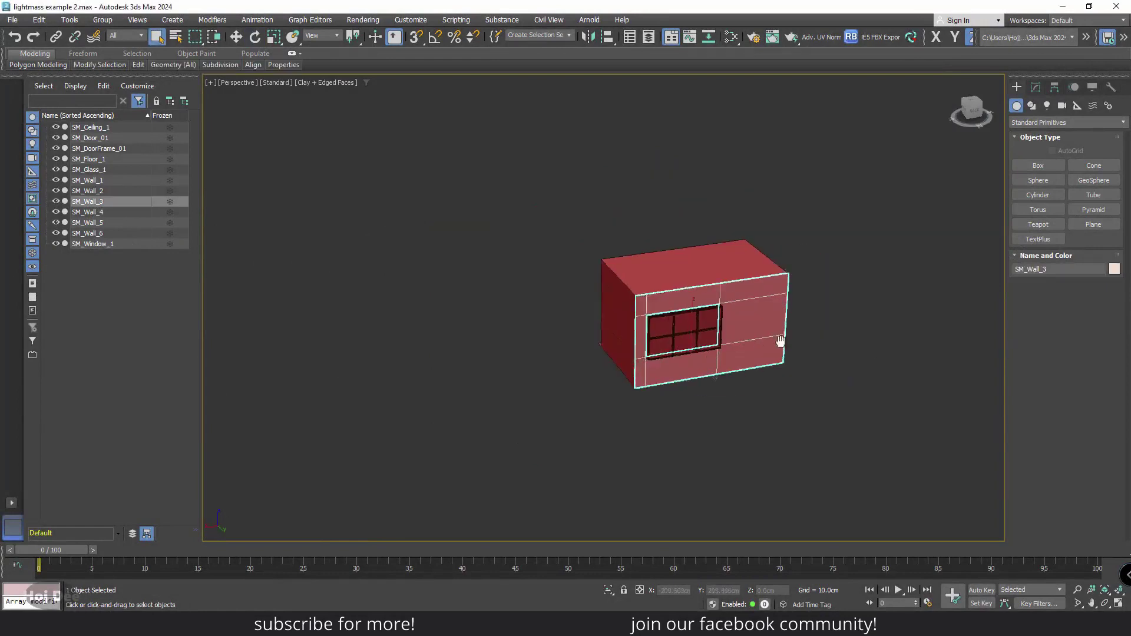
left_click(768, 332)
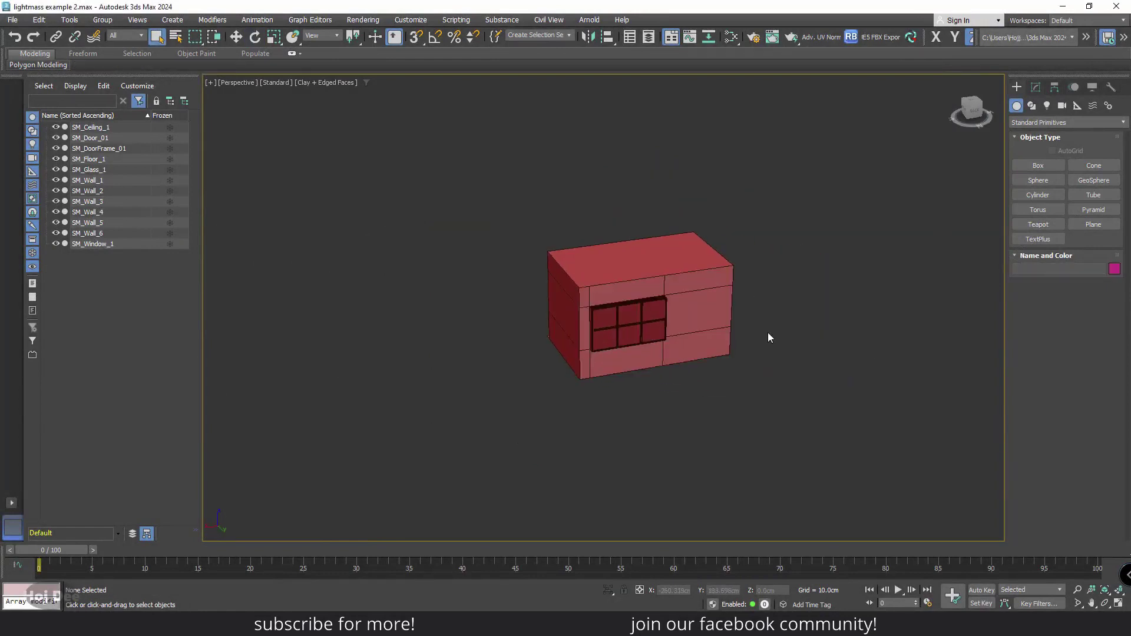
left_click(678, 310)
key("alt+q")
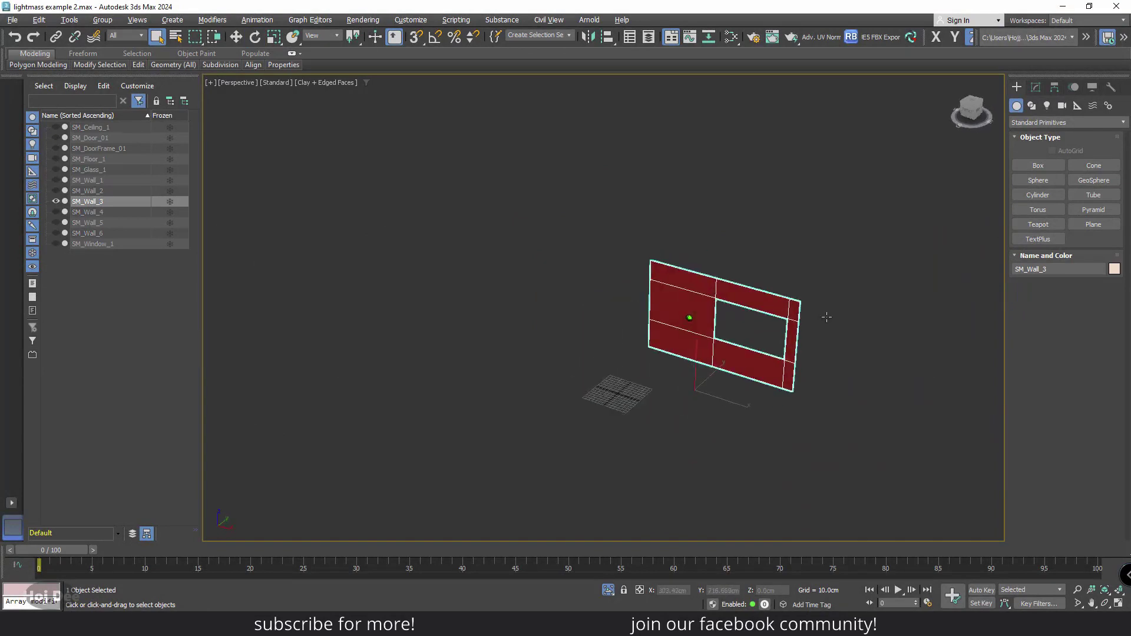
middle_click_drag(826, 317, 683, 324, "alt")
key("alt+q")
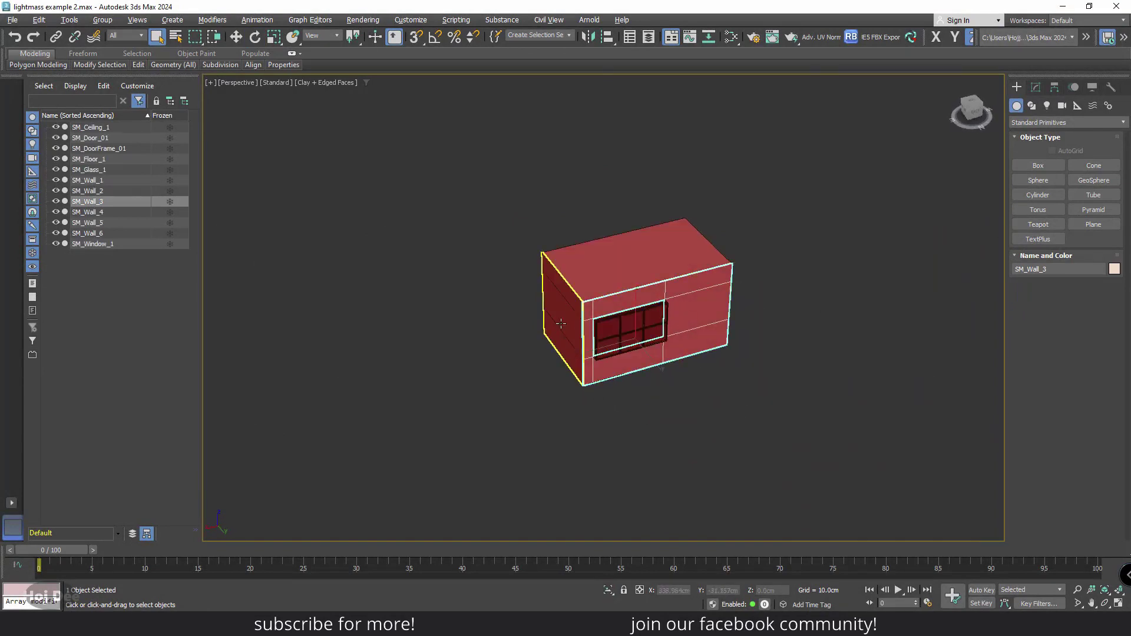
- Isolate SM_Wall_2 and another outer wall one at a time to examine them, restoring the full room after each
left_click(561, 324)
key("alt+q")
middle_click_drag(560, 323, 793, 312, "alt")
key("alt+q")
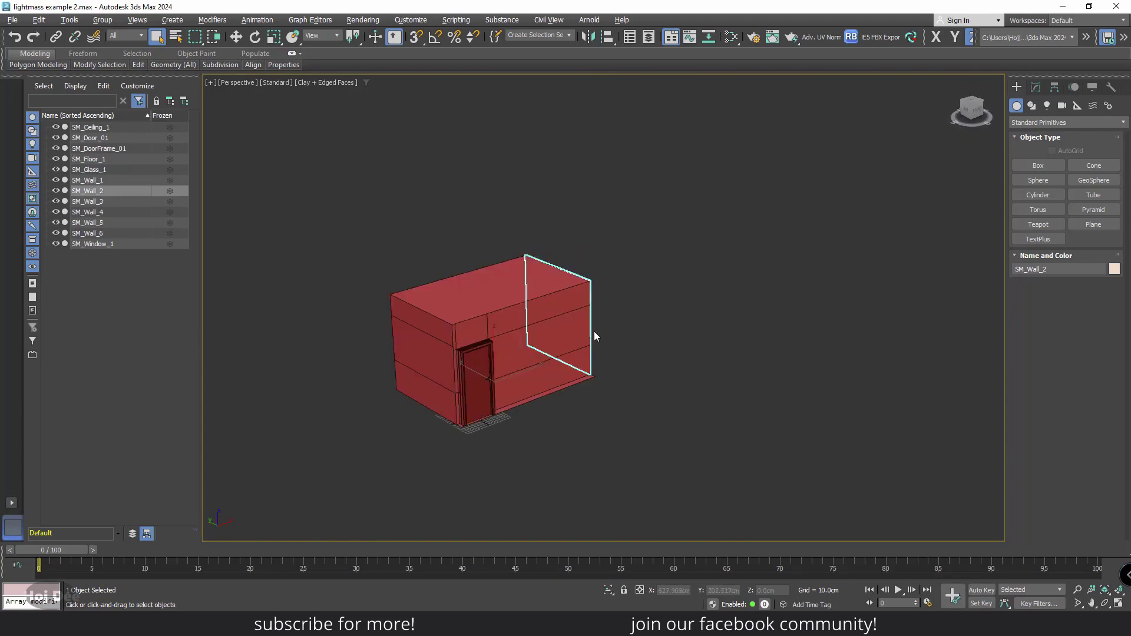
left_click(591, 337)
key("alt+q")
middle_click_drag(591, 337, 659, 330, "alt")
key("alt+q")
- Select the door and its frame together and isolate them from the rest of the room
middle_click_drag(530, 353, 490, 365, "alt")
left_click(479, 360)
key("alt+q")
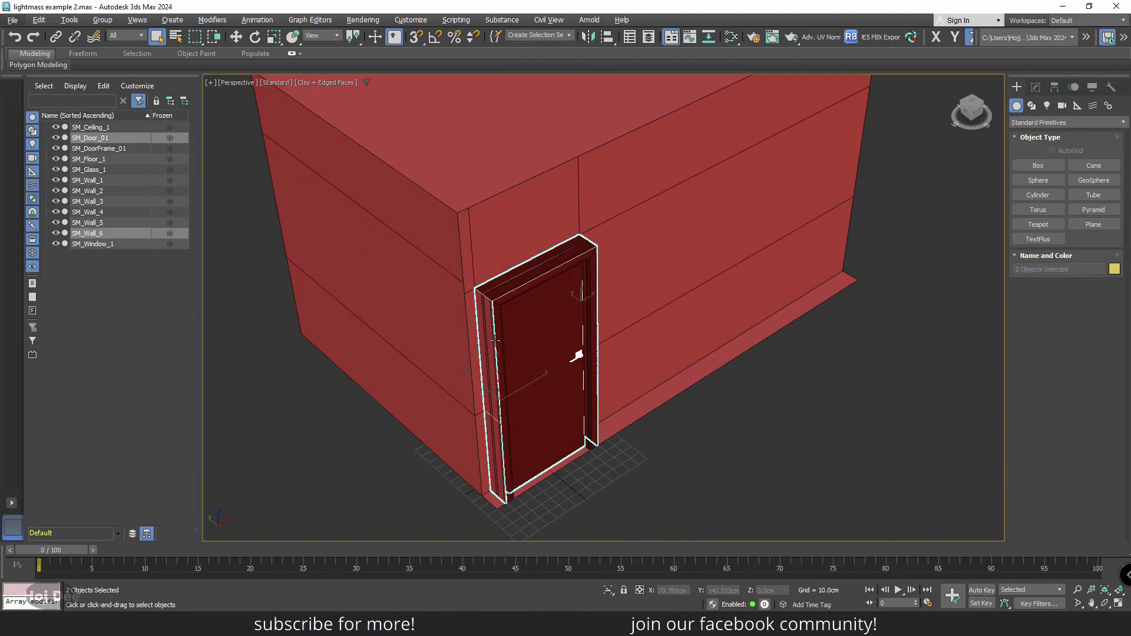
left_click(495, 340)
left_click(520, 345, "ctrl")
key("alt+q")
- Rotate the door about its vertical axis at the hinge side of its frame
middle_click_drag(567, 353, 327, 346, "alt")
left_click(327, 347)
left_click(550, 363)
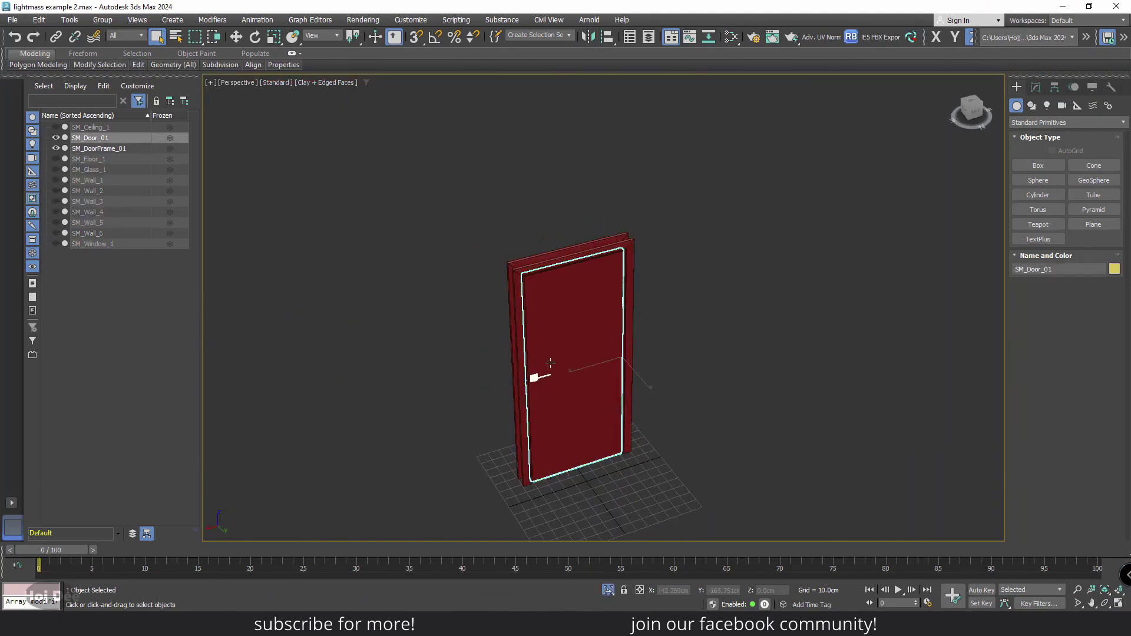
key("e")
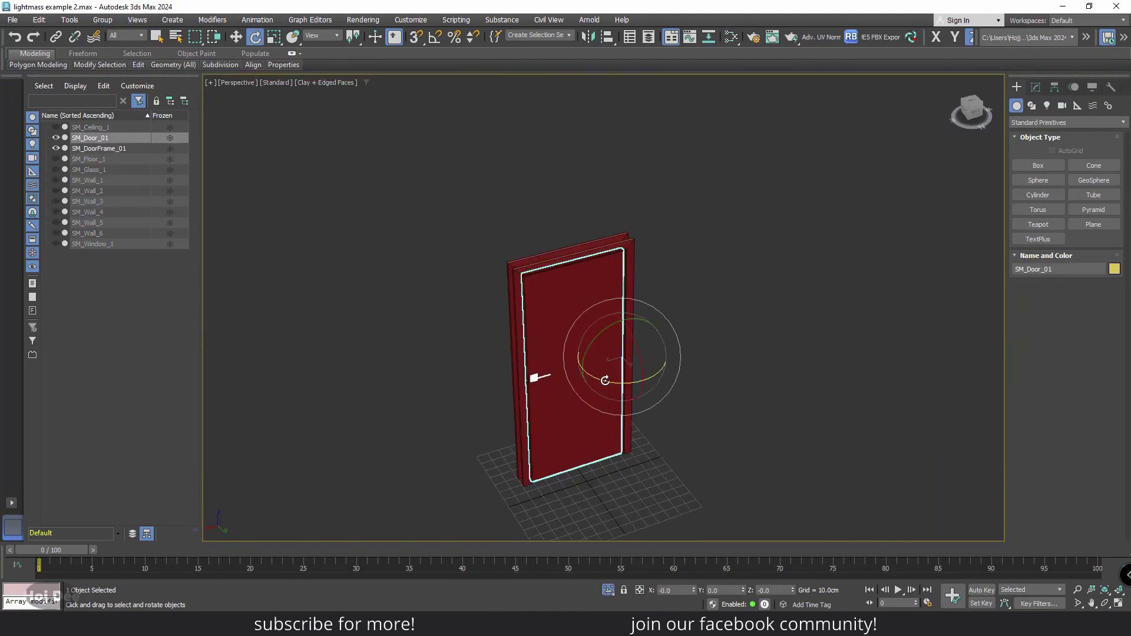
mouse_move(605, 380)
left_mouse_down()
mouse_move(670, 390)
mouse_move(615, 384)
left_mouse_up()
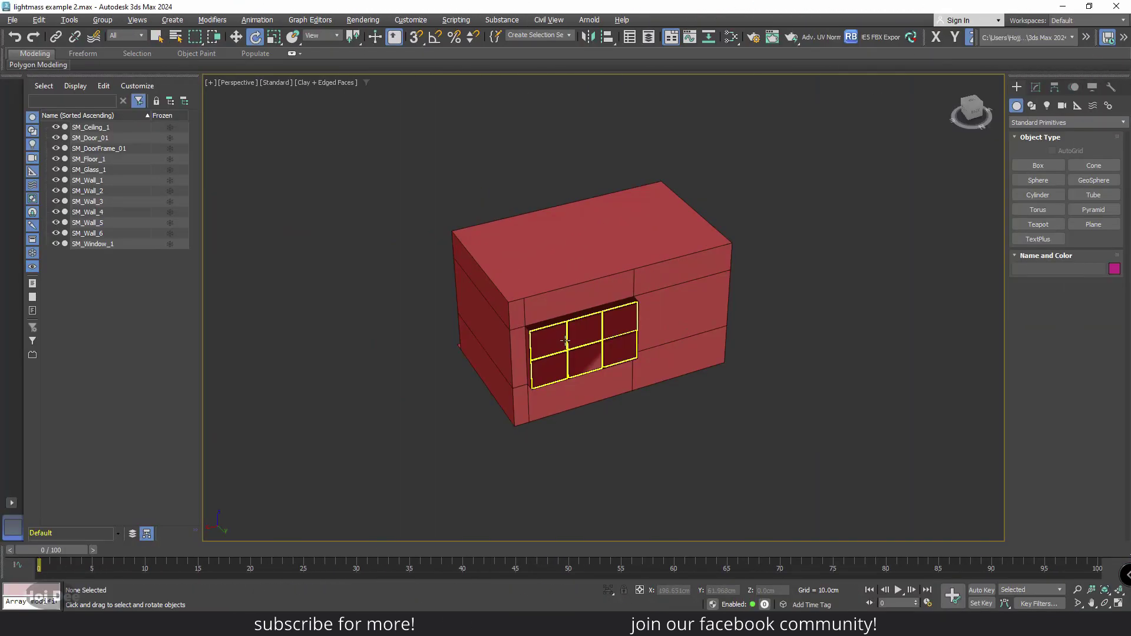
- Isolate the window's glass and frame to examine them as separate objects from several sides
left_click(566, 330)
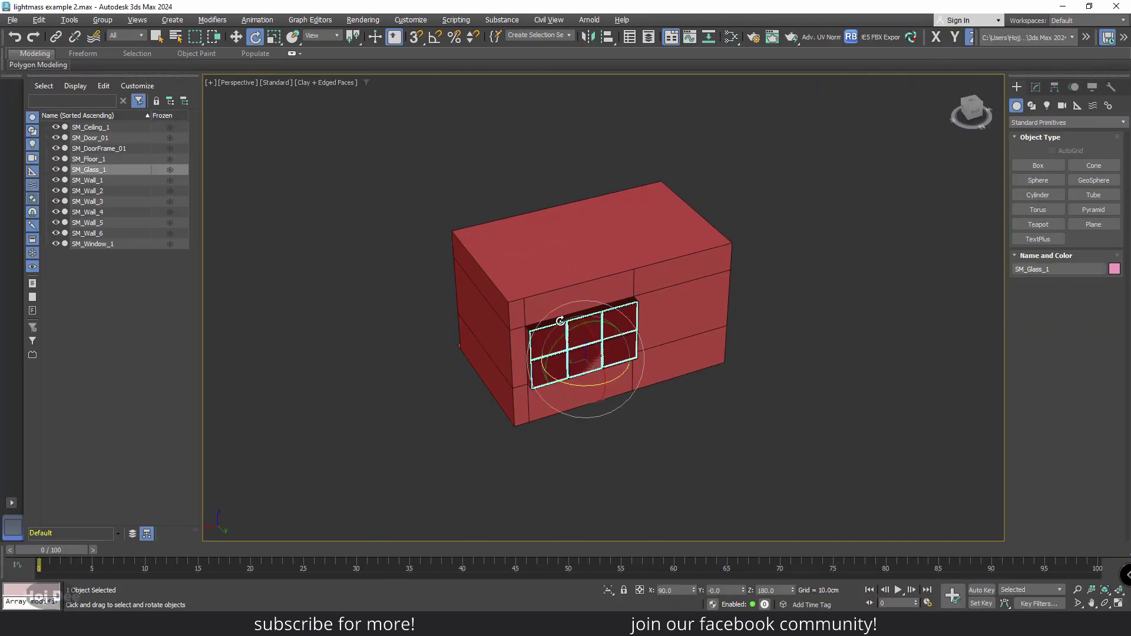
key("q")
scroll(557, 334, "up", 5)
key("alt+q")
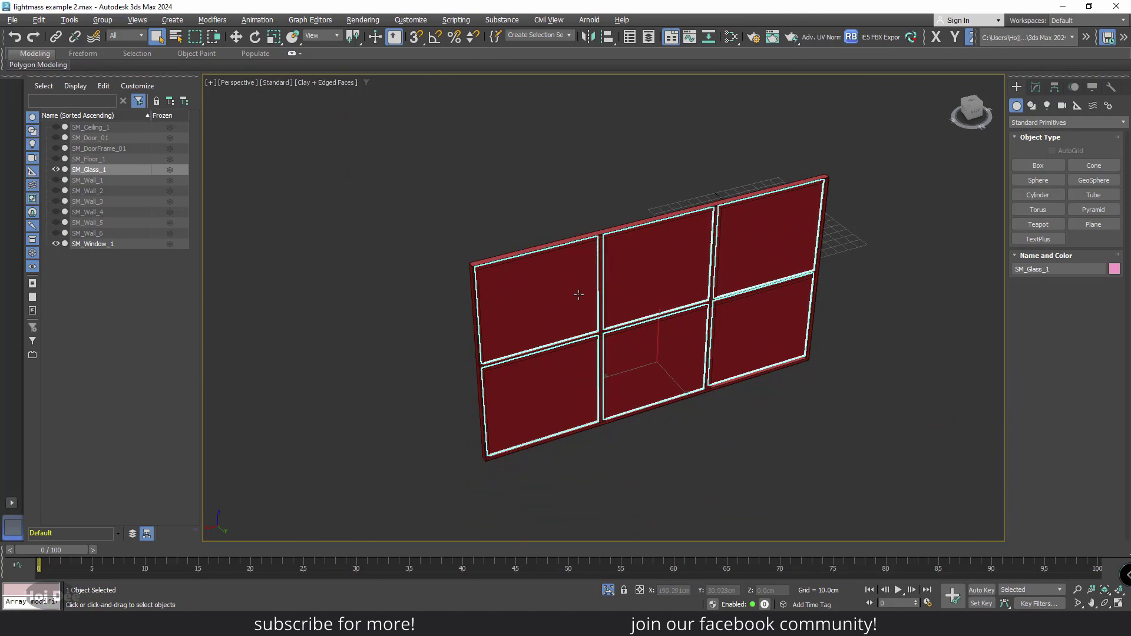
left_click(599, 266)
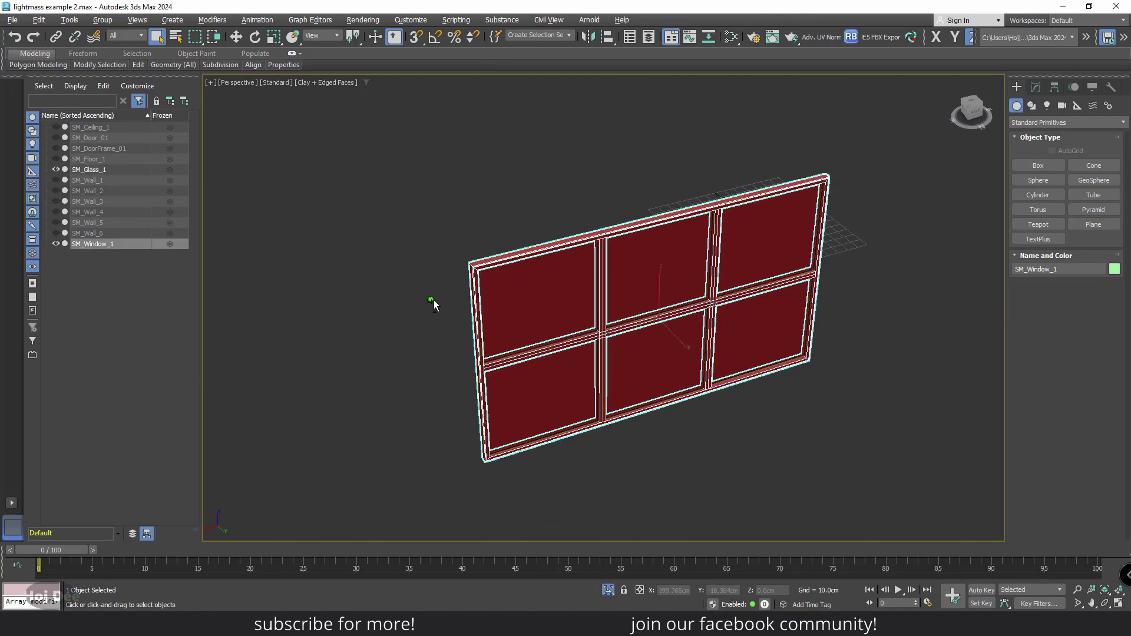
middle_click_drag(434, 300, 807, 268, "alt")
left_click(807, 268)
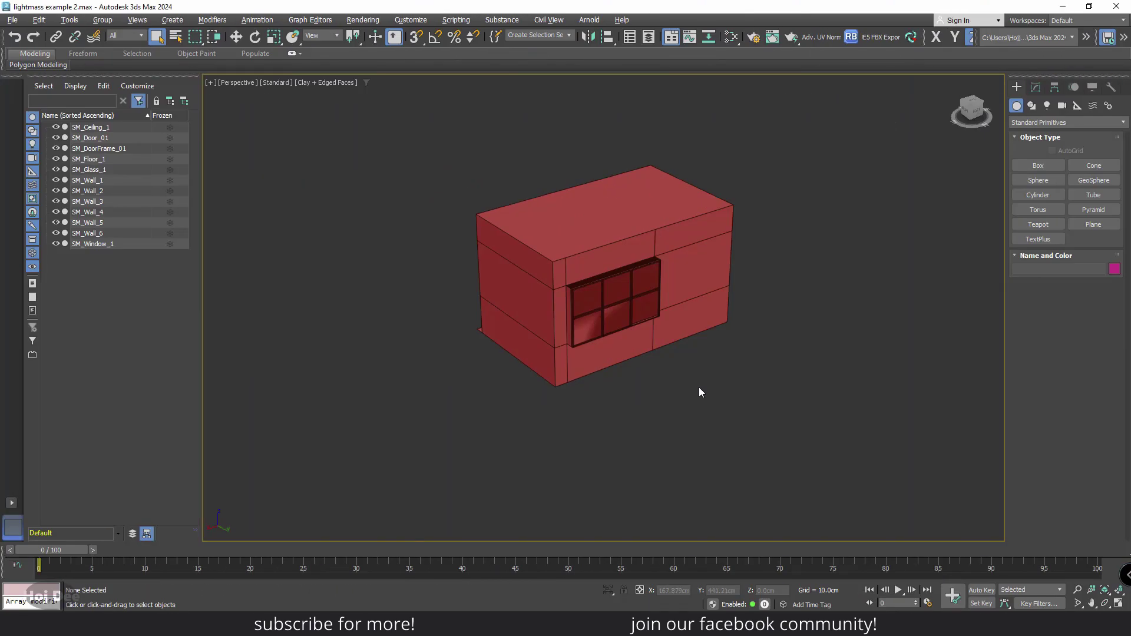
- Draw a box about 439 × 639 × 408 cm enclosing the whole room
left_click(1038, 165)
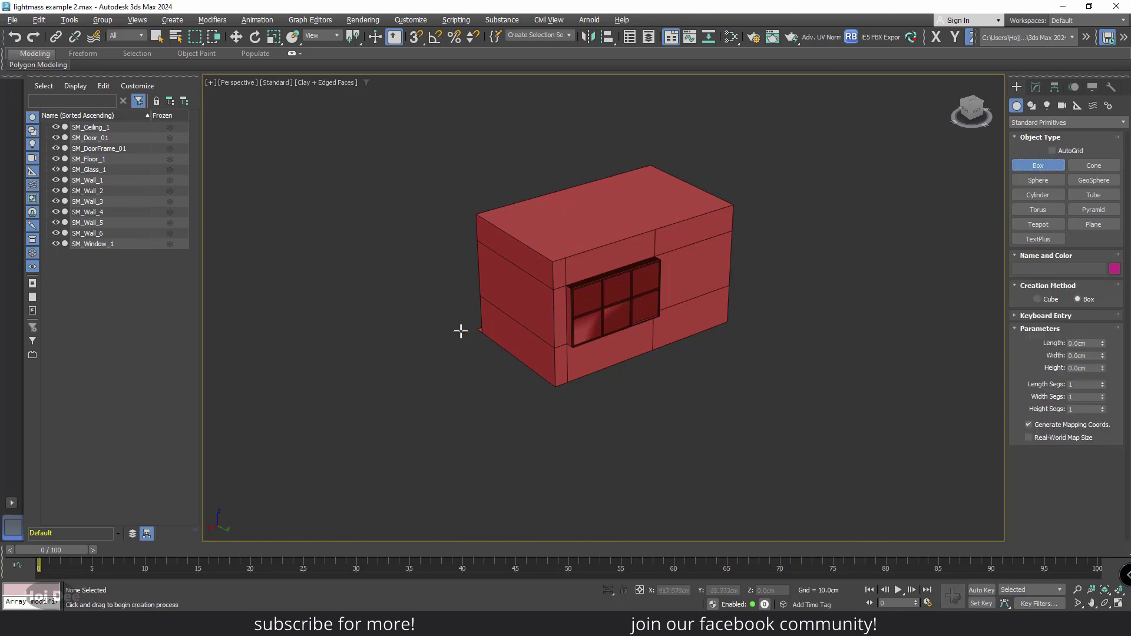
left_click_drag(436, 324, 789, 322)
left_click(769, 197)
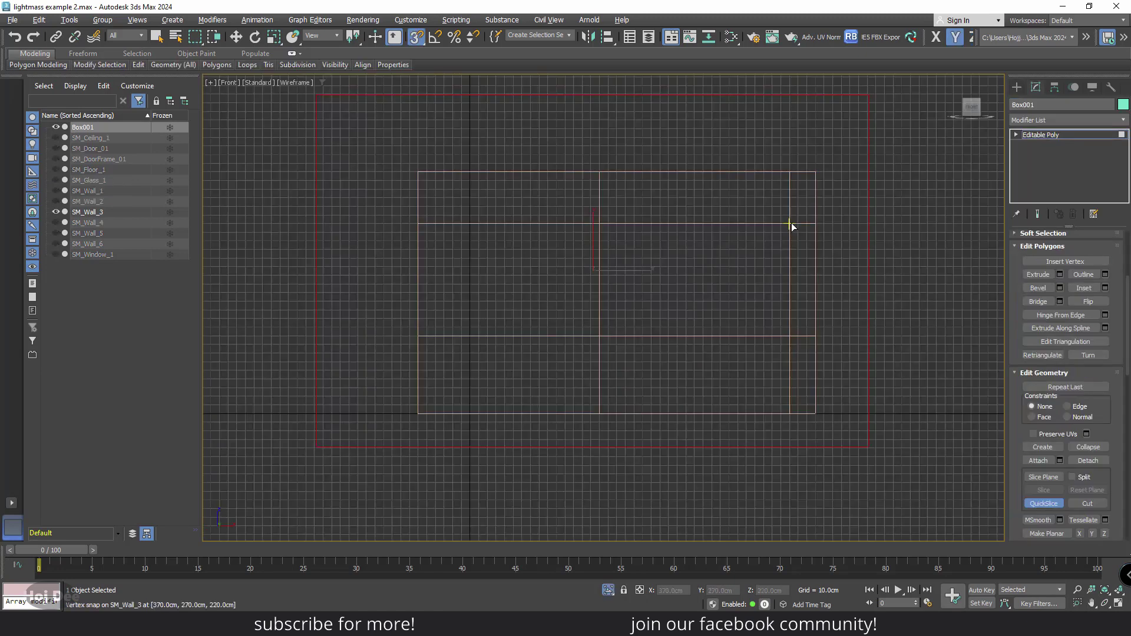
- QuickSlice the enclosing box along the edges of the window opening, snapping to the opening's corners in SM_Wall_3
left_click(790, 223)
left_click(788, 336)
left_click(600, 224)
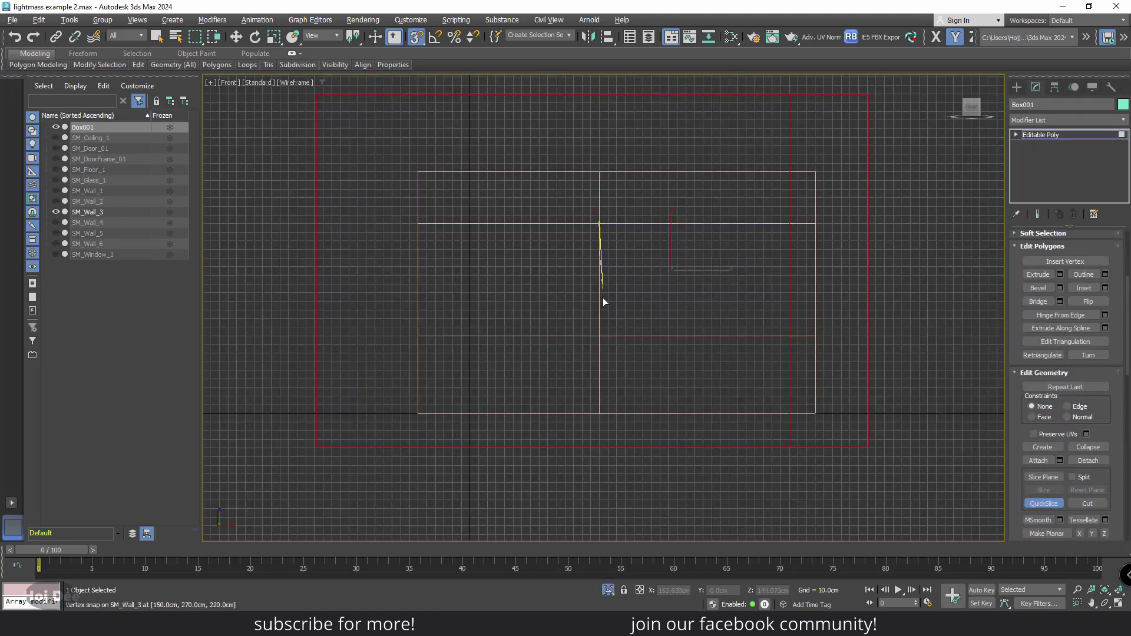
left_click(588, 339)
left_click(598, 337)
left_click(788, 337)
left_click(789, 225)
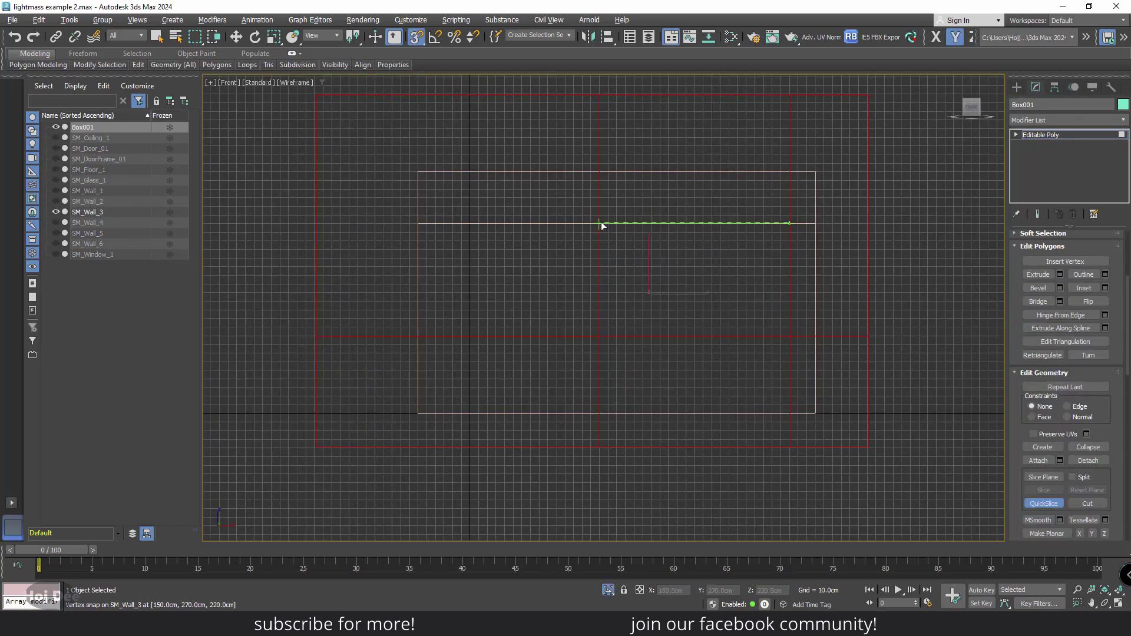
left_click(600, 225)
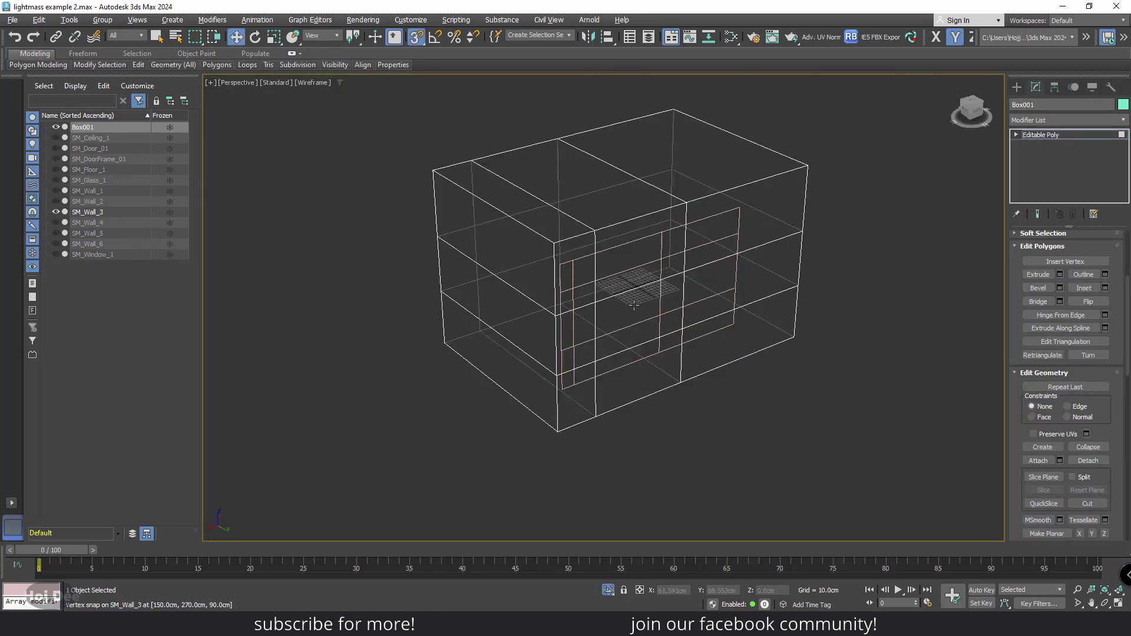
left_click(635, 306)
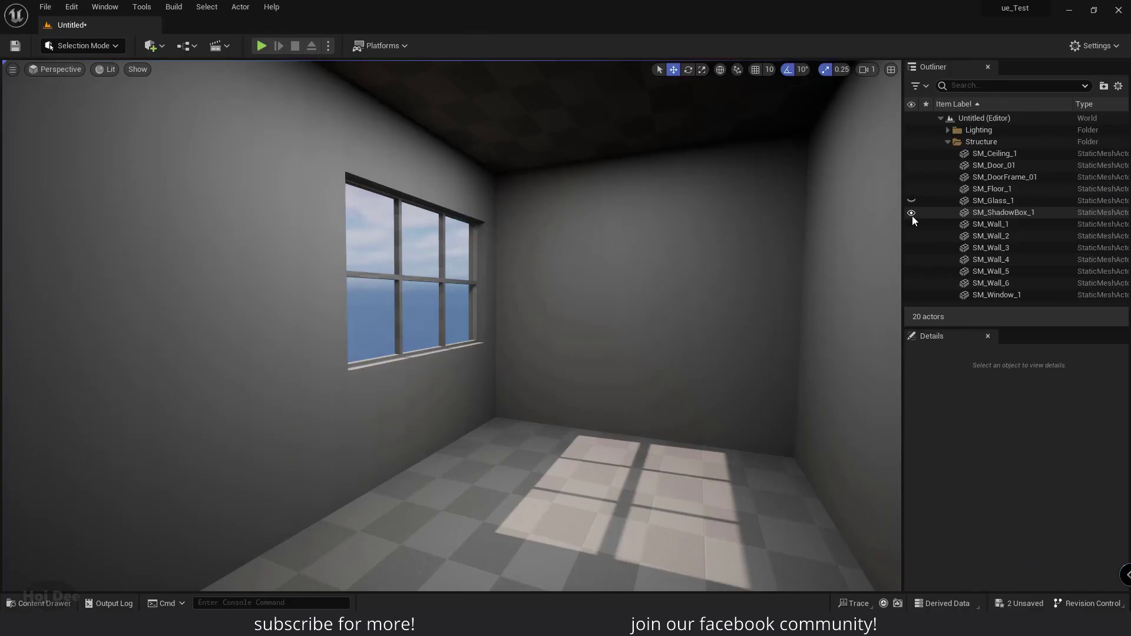
- Switch to Unreal Engine and toggle the visibility of SM_ShadowBox_1 in the room level
left_click(912, 214)
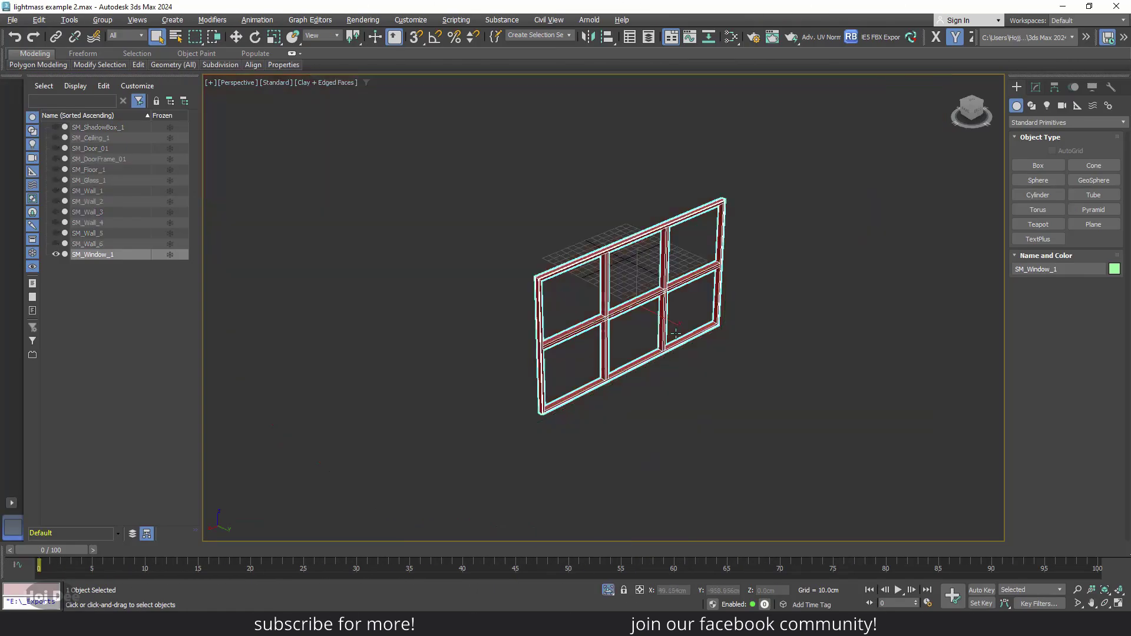
- Add an Unwrap UVW modifier to SM_Window_1 and set it to map channel 2, abandoning the current channel's changes
left_click(1036, 87)
left_click(1048, 120)
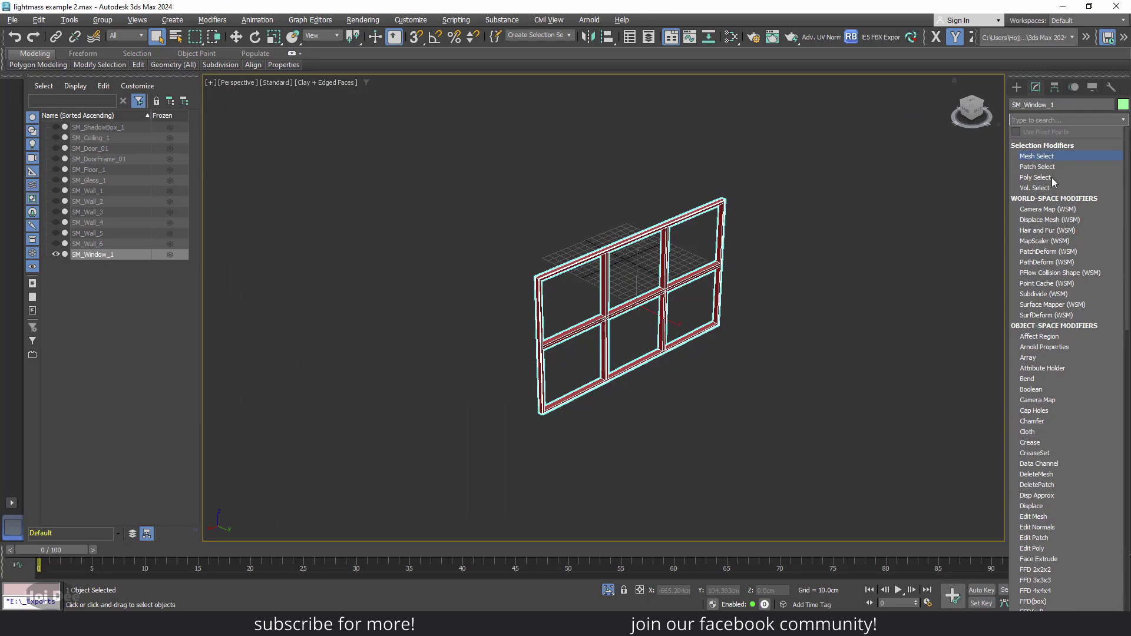
type("un")
key("Return")
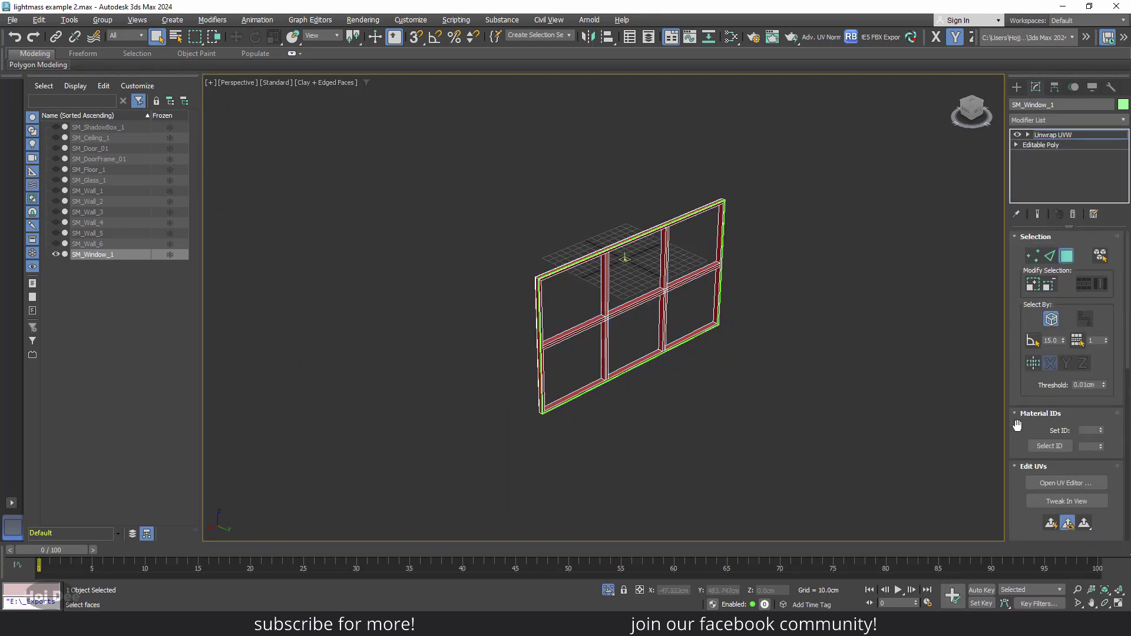
scroll(1018, 427, "down", 5)
scroll(1018, 426, "down", 2)
left_click(1100, 442)
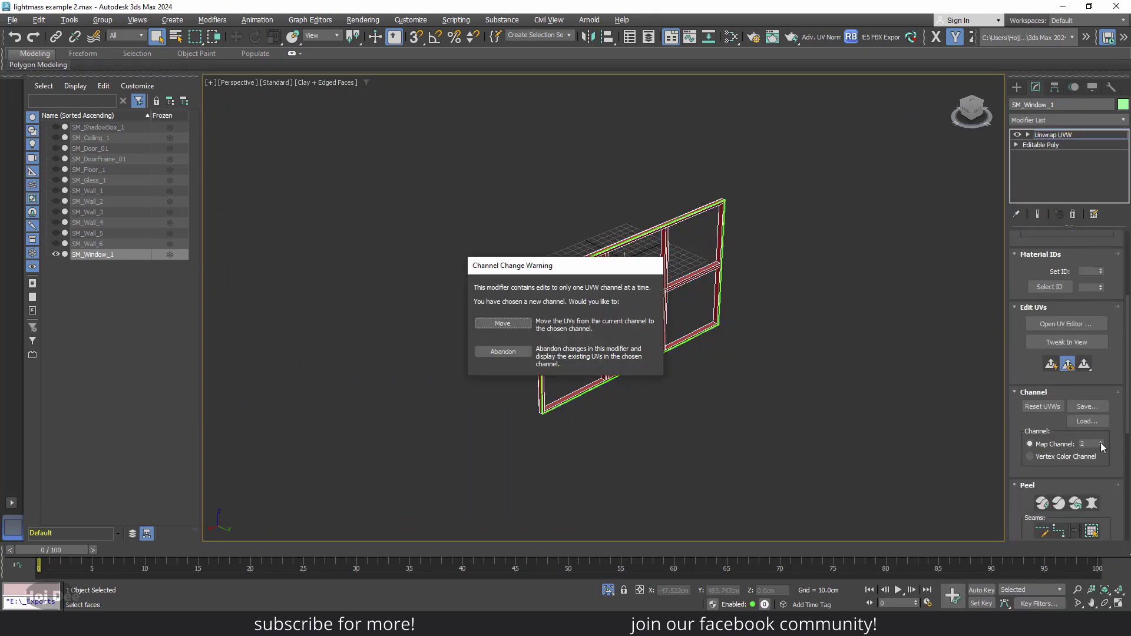
left_click(505, 355)
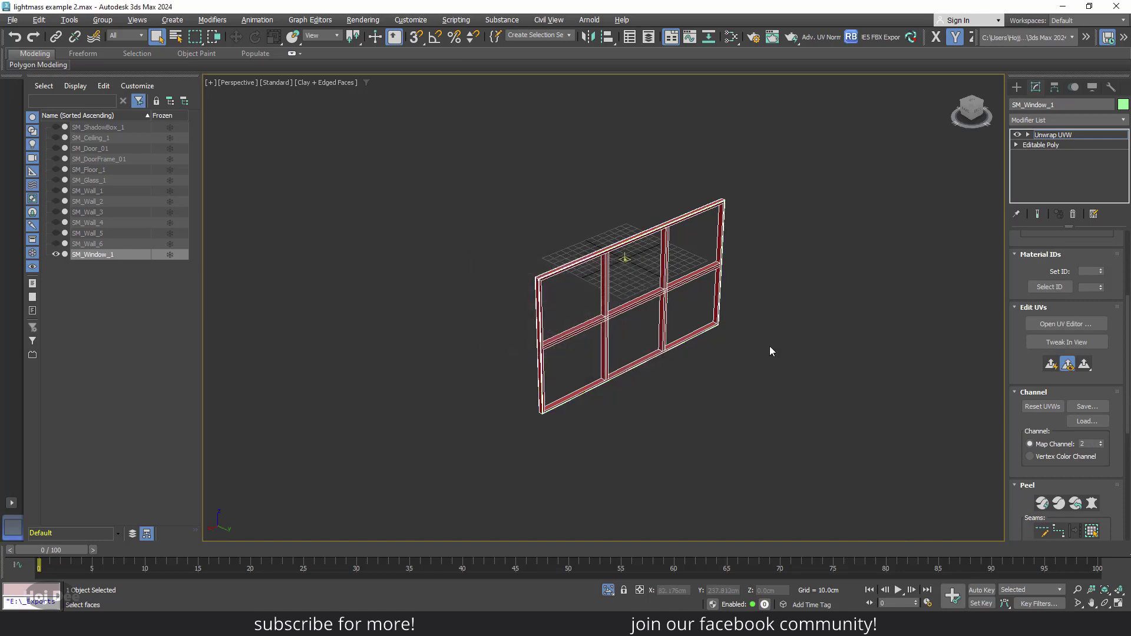
- Open the window's UV layout and move the lowest short horizontal strip island slightly down from the strip above it
left_click(1059, 324)
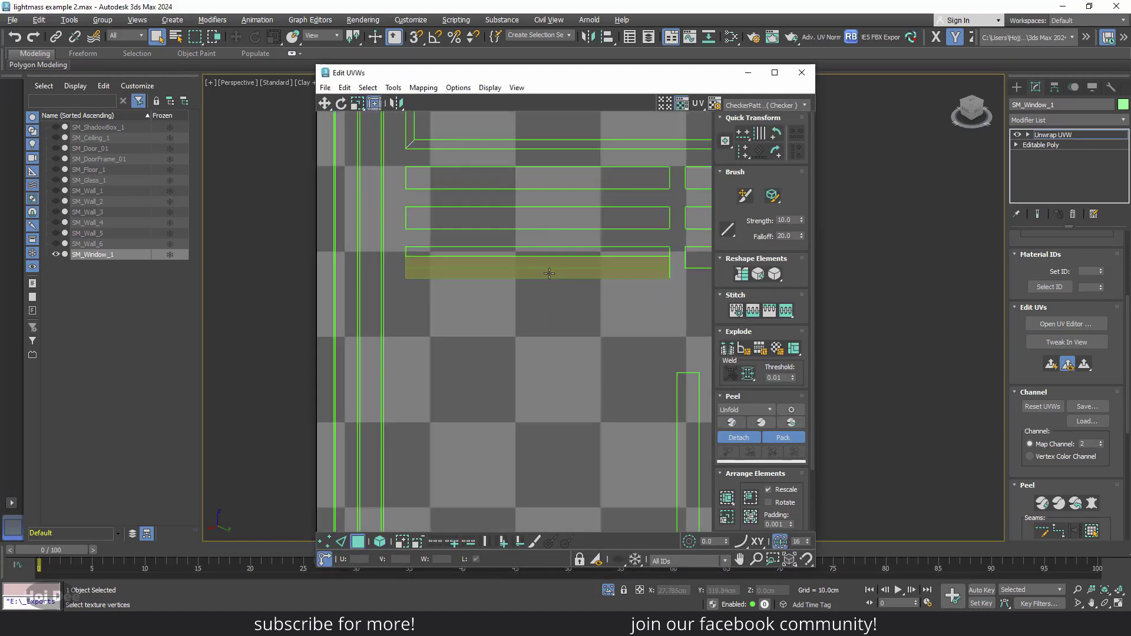
left_click(547, 272)
left_click_drag(537, 235, 534, 259)
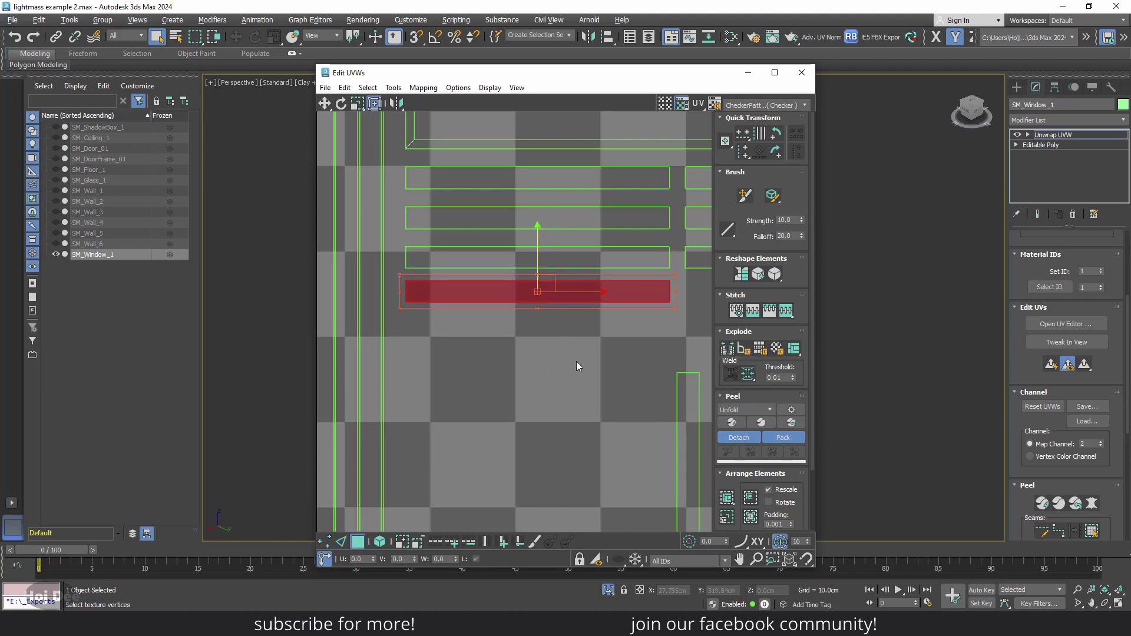
left_click(576, 362)
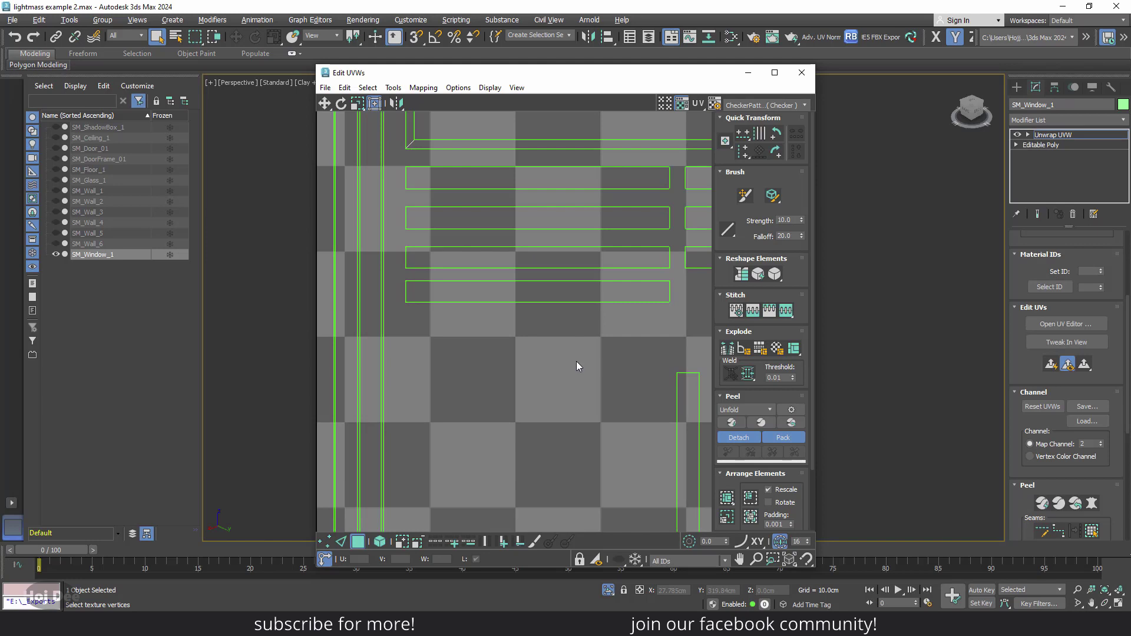
right_click(578, 362)
left_click(478, 349)
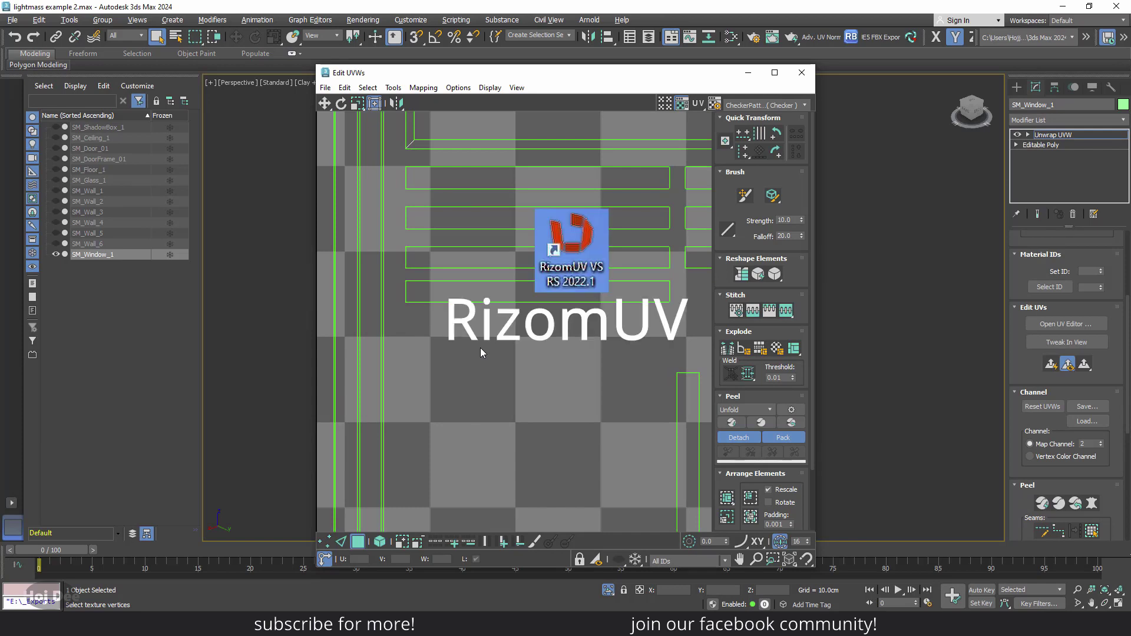
scroll(481, 348, "down", 10)
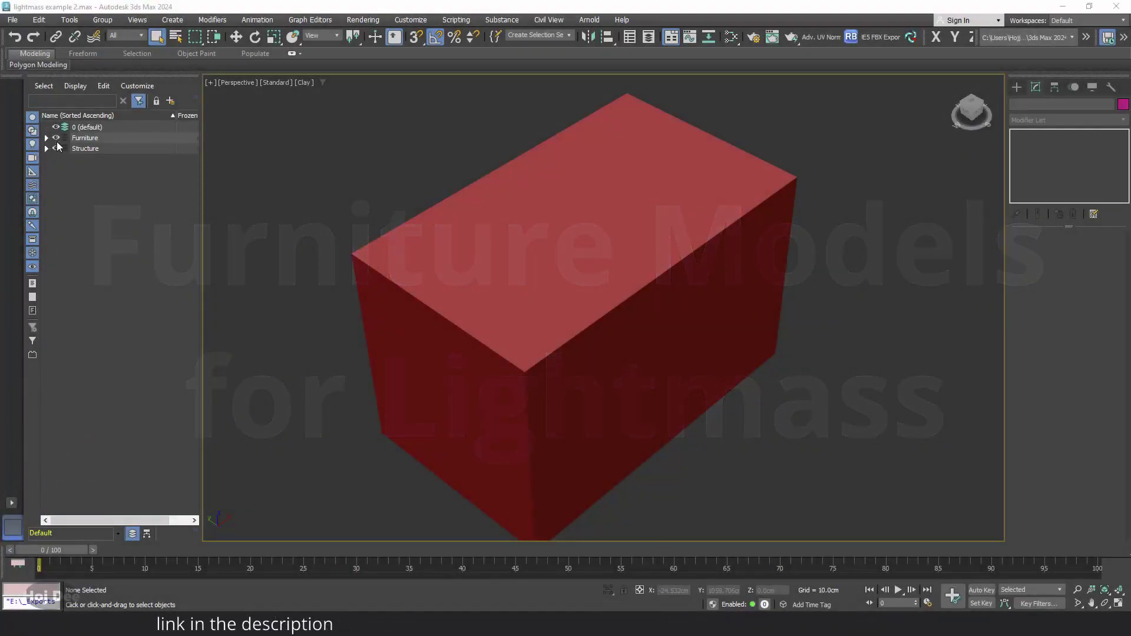
- Hide the Structure layer and select the nightstand and its table lamp in turn to check that they are separate meshes
left_click(56, 148)
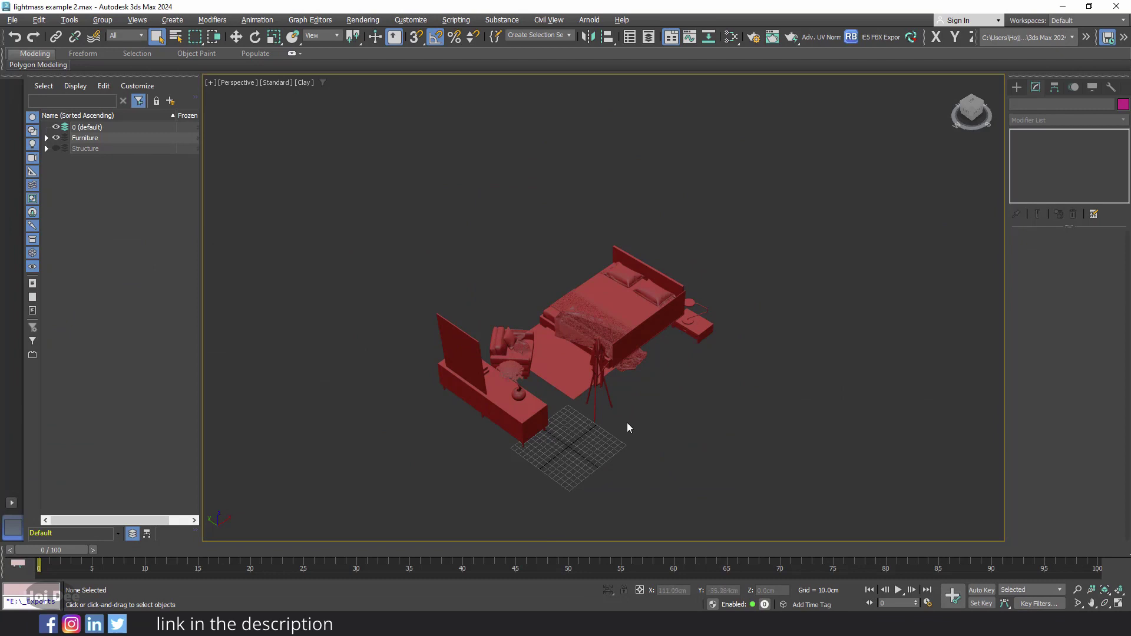
middle_click_drag(627, 423, 278, 414, "alt")
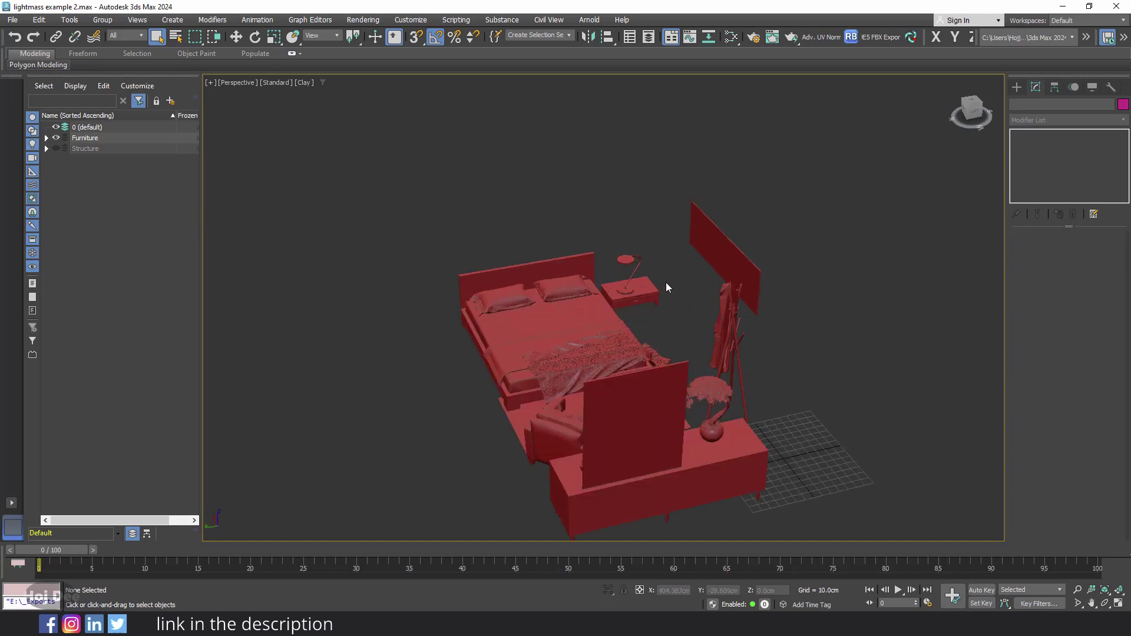
scroll(666, 288, "up", 5)
left_click(589, 320)
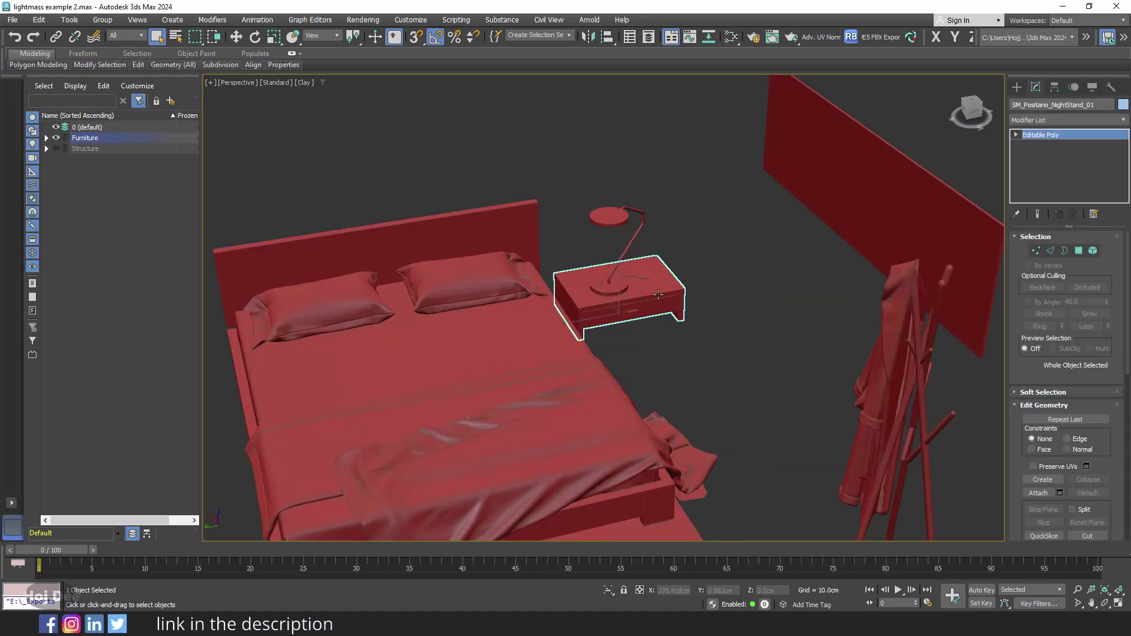
key("w")
left_click_drag(589, 319, 600, 283)
left_click(604, 285)
scroll(633, 225, "down", 4)
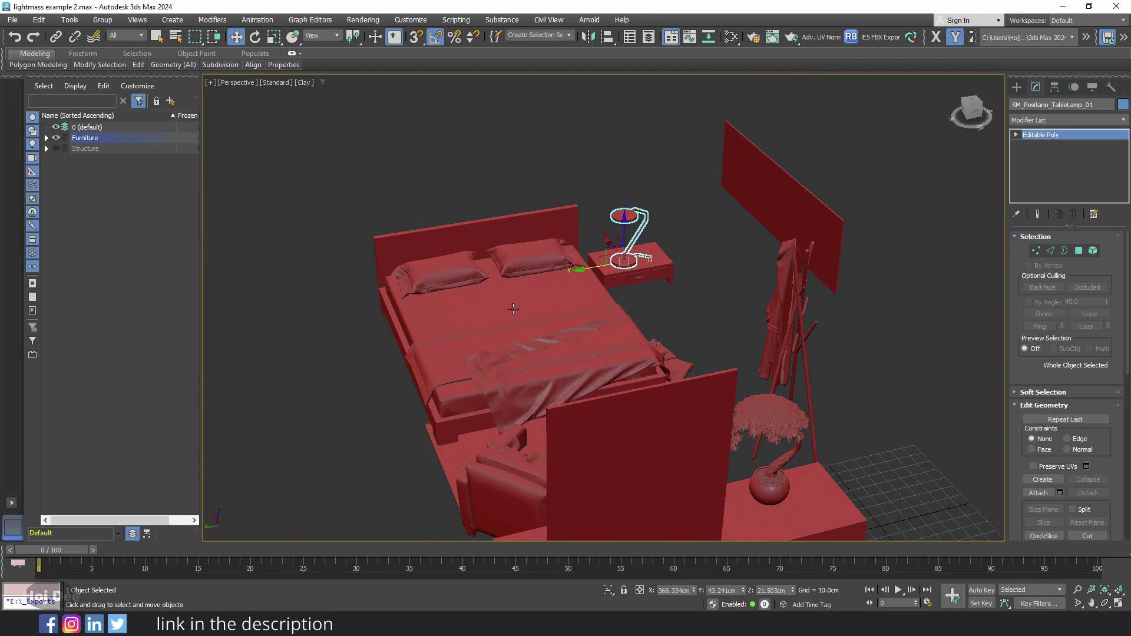
- Select the bed's bedding, throw blanket, pillows and SM_Positano_BedStructure_01 one at a time, cancelling the trial move of the bed structure
left_click(485, 311)
middle_click_drag(485, 311, 486, 337, "alt")
mouse_move(476, 359)
left_mouse_down()
mouse_move(441, 364)
mouse_move(474, 359)
left_mouse_up()
left_click(447, 280)
left_click(525, 263)
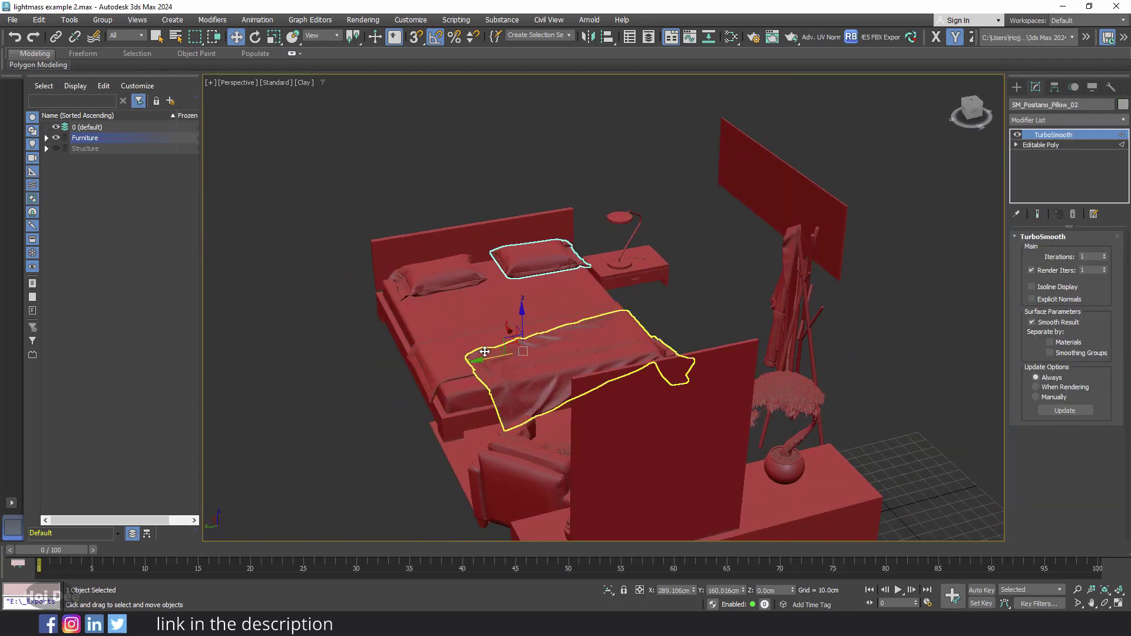
left_click(480, 362)
left_click(436, 410)
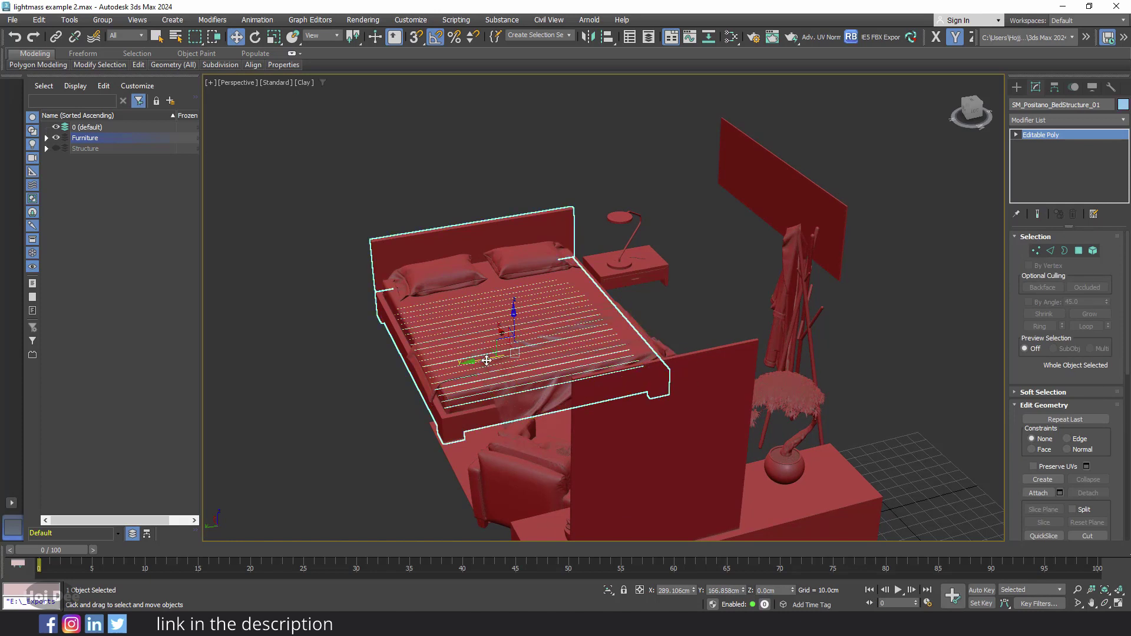
left_click_drag(486, 359, 443, 369)
right_click(443, 369)
- Bring the armchair beside the sideboard into close view and check which of its parts are separate objects
middle_click_drag(557, 291, 422, 318, "alt")
left_click(569, 127)
middle_click_drag(568, 127, 543, 245)
scroll(542, 244, "up", 4)
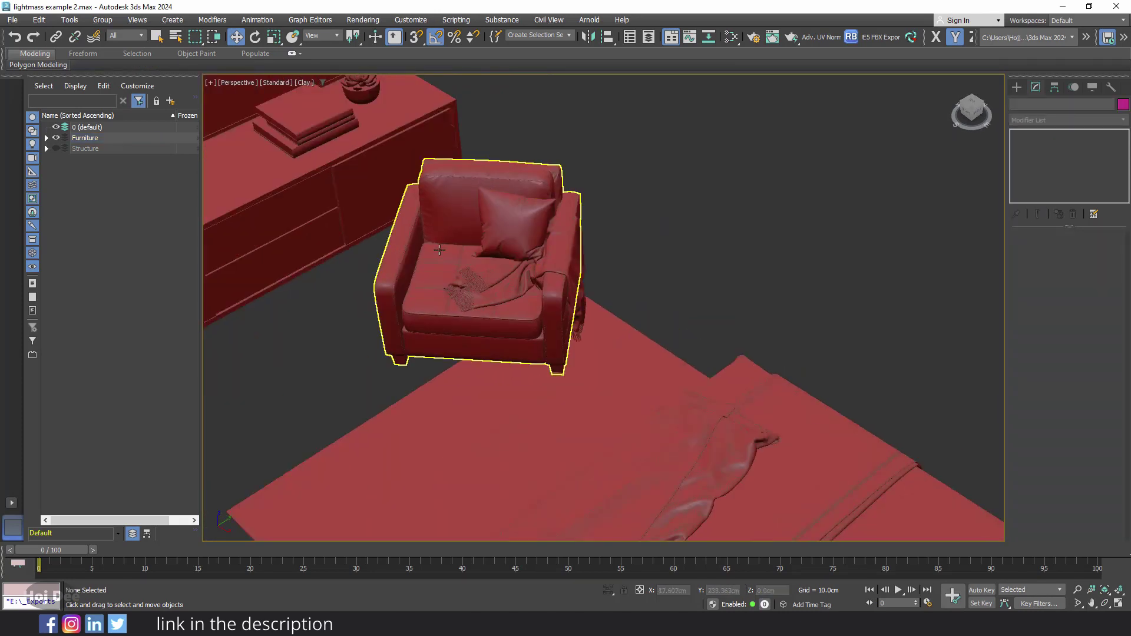
left_click(551, 268)
left_click(714, 270)
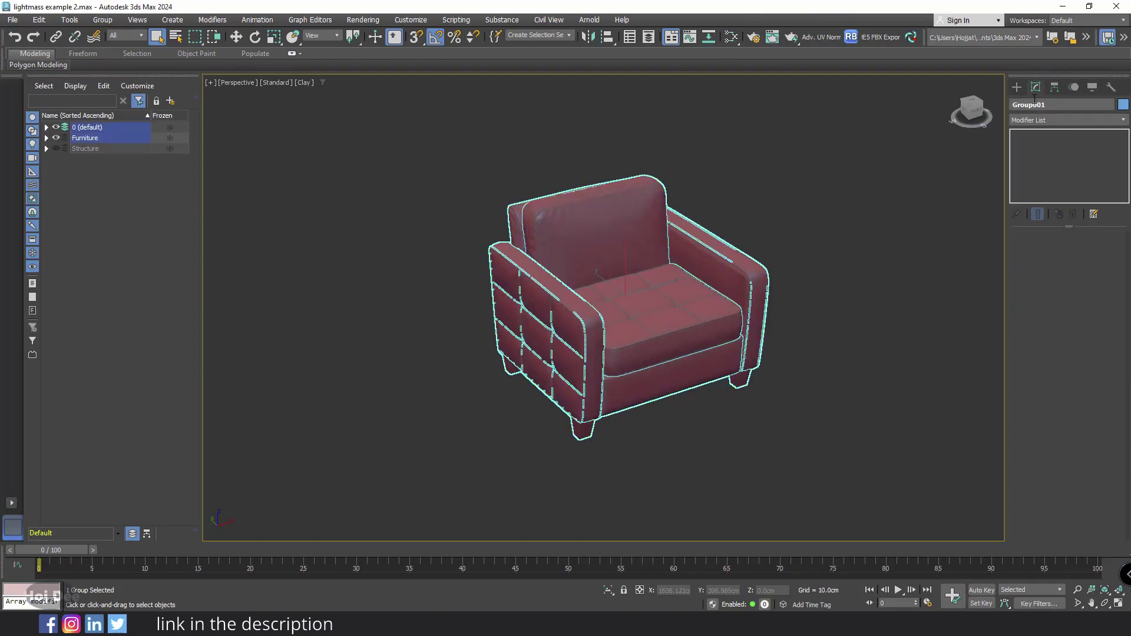
- Break the armchair group apart and attach the armrests and seat cushion to the chair's base object
left_click(101, 20)
left_click(112, 142)
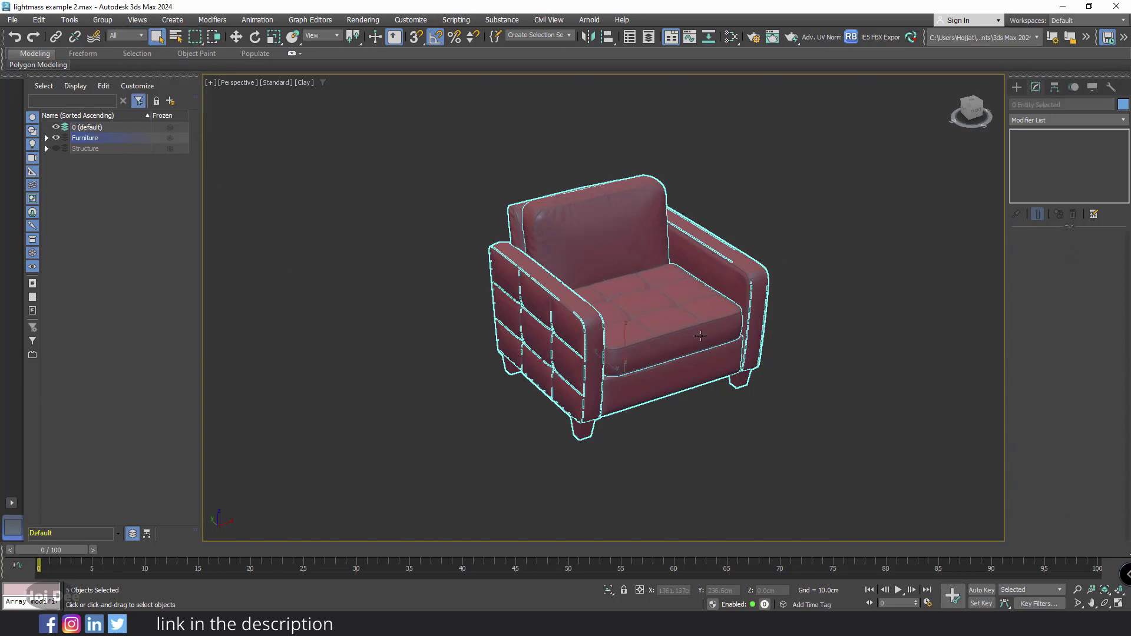
left_click(662, 387)
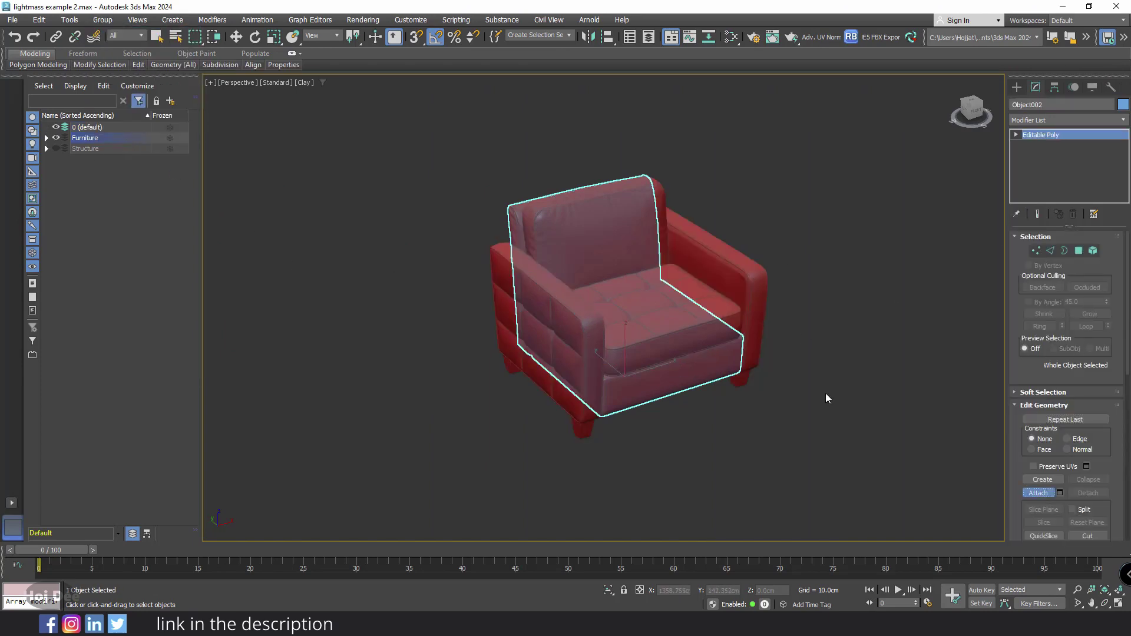
left_click(744, 294)
left_click(691, 282)
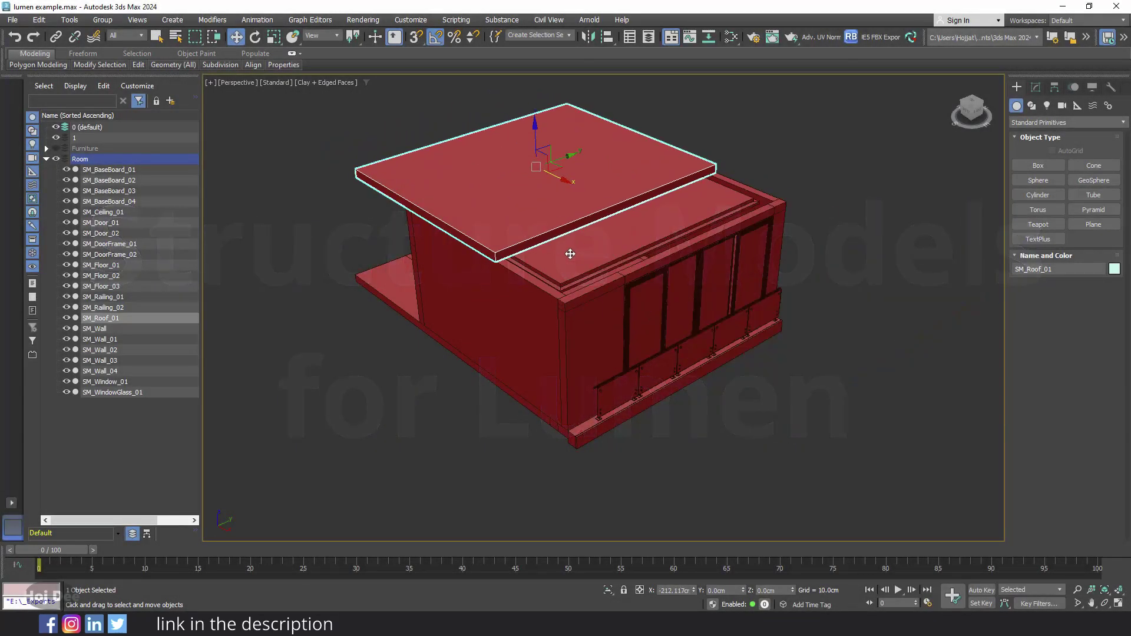
- Undo the roof's move, and pull SM_Wall_02 and SM_Wall_03 out of the Lumen room in turn, undoing each move
key("ctrl+z")
left_click(516, 315)
left_click_drag(537, 365, 475, 361)
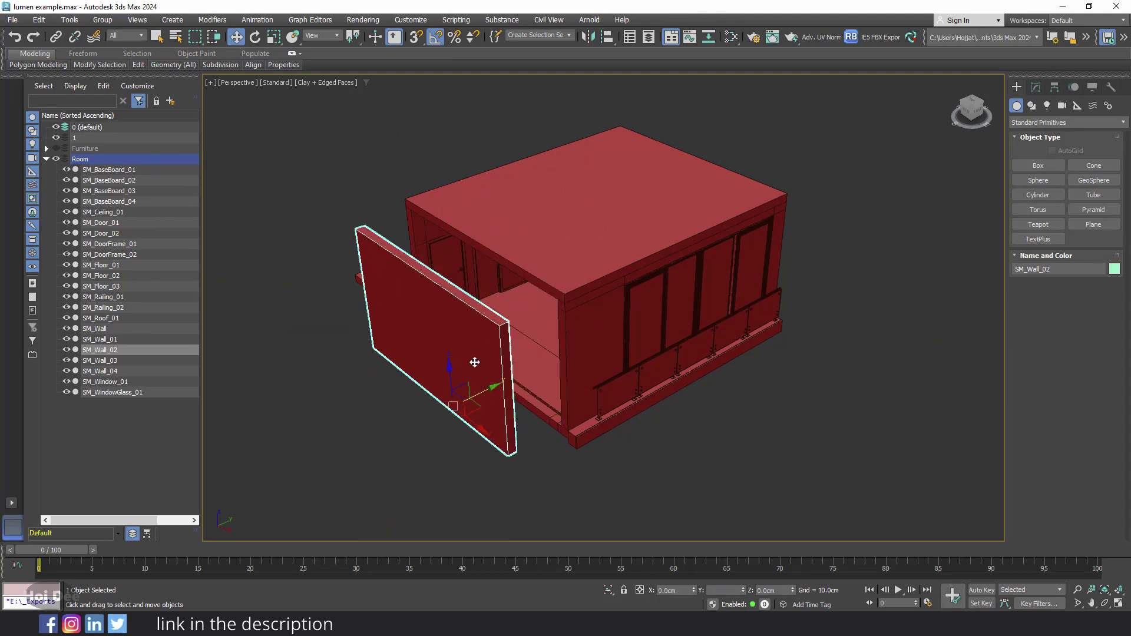
key("ctrl+z")
left_click(583, 329)
mouse_move(749, 377)
left_mouse_down()
mouse_move(816, 415)
mouse_move(711, 368)
mouse_move(736, 383)
left_mouse_up()
key("ctrl+z")
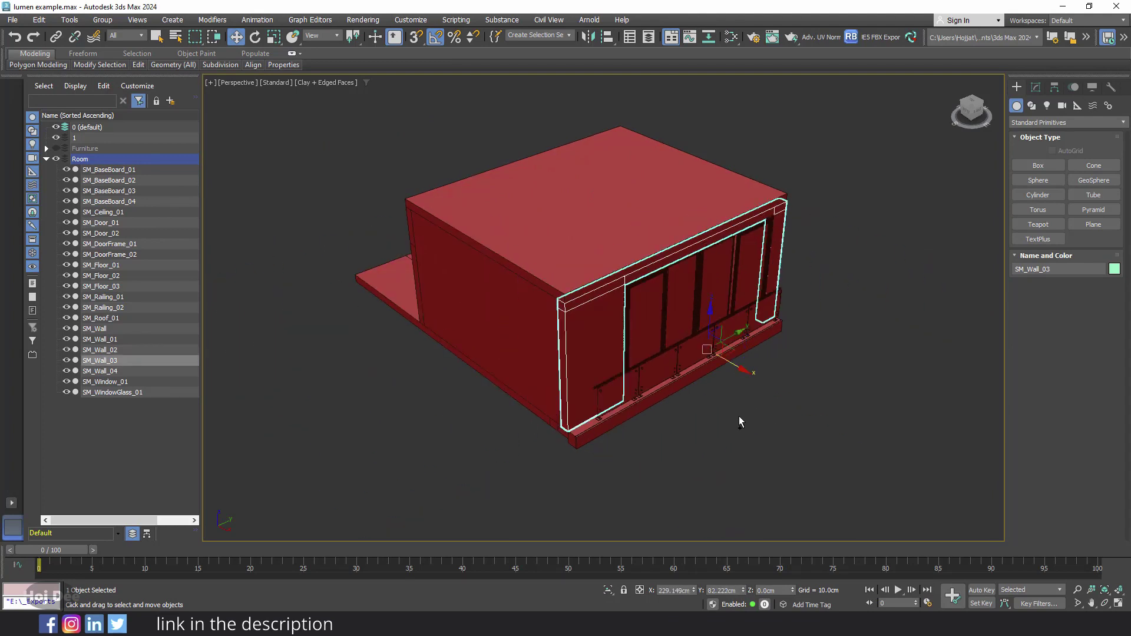
- Pull SM_Wall_01 and SM_Floor_01 away from the room one after the other, undoing each move
middle_click_drag(740, 422, 613, 330, "alt")
middle_click_drag(612, 330, 670, 213)
scroll(607, 240, "down", 5)
left_click(442, 310)
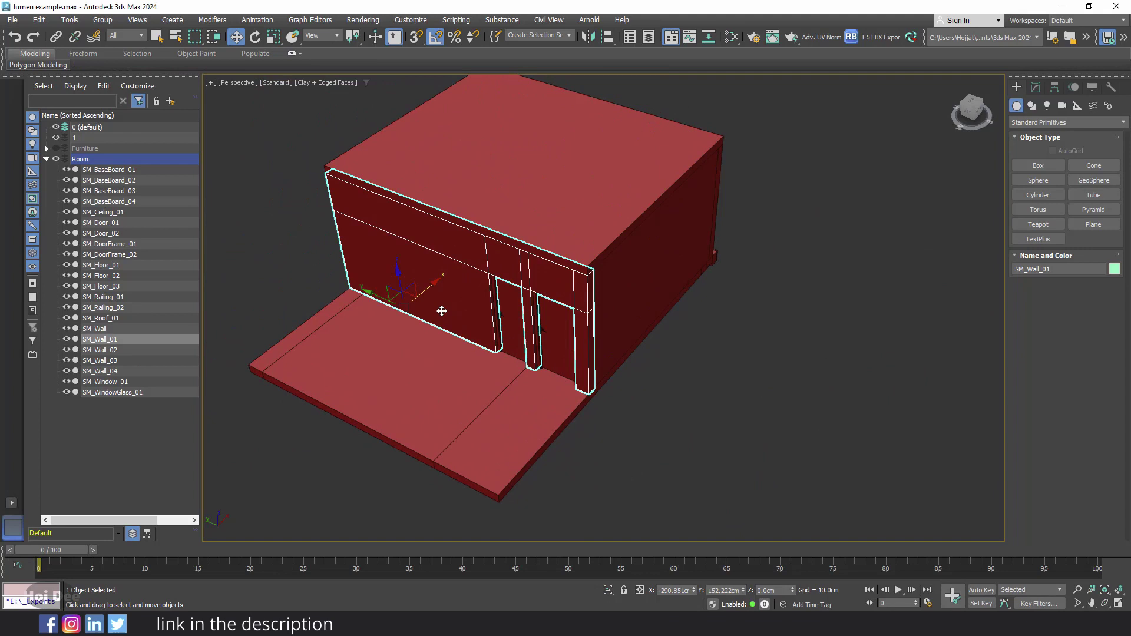
left_click_drag(441, 311, 395, 321)
key("ctrl+z")
left_click(436, 373)
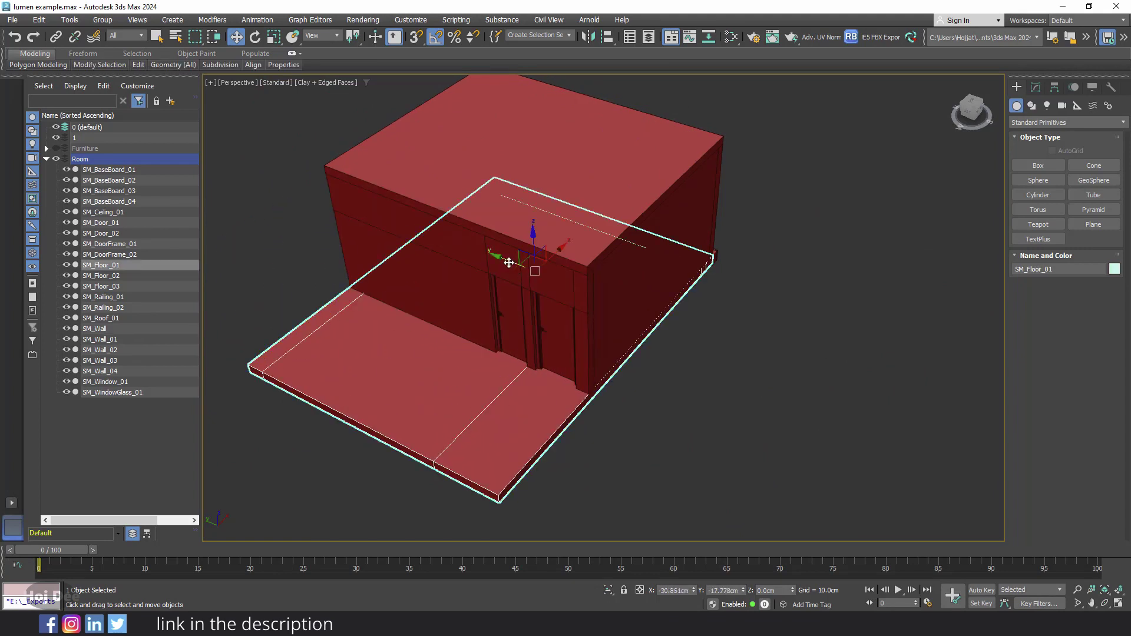
left_click_drag(507, 263, 597, 311)
key("ctrl+z")
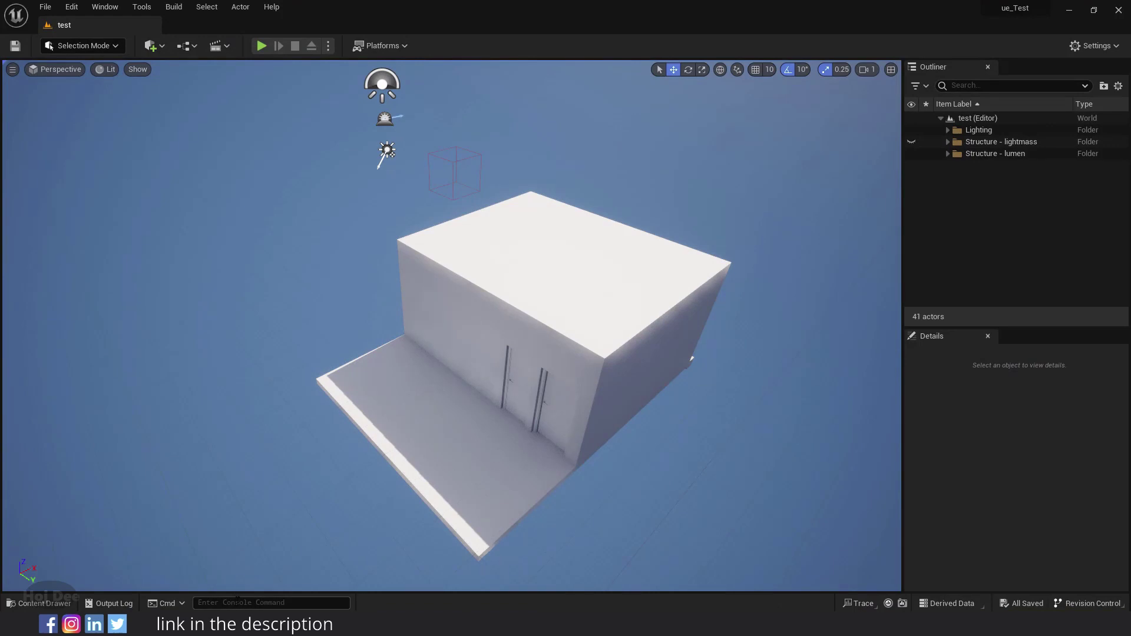
- Switch to Unreal Engine and run the console command r.lumen.visualize.cardplacement 1
left_click(237, 602)
type("r.lumen")
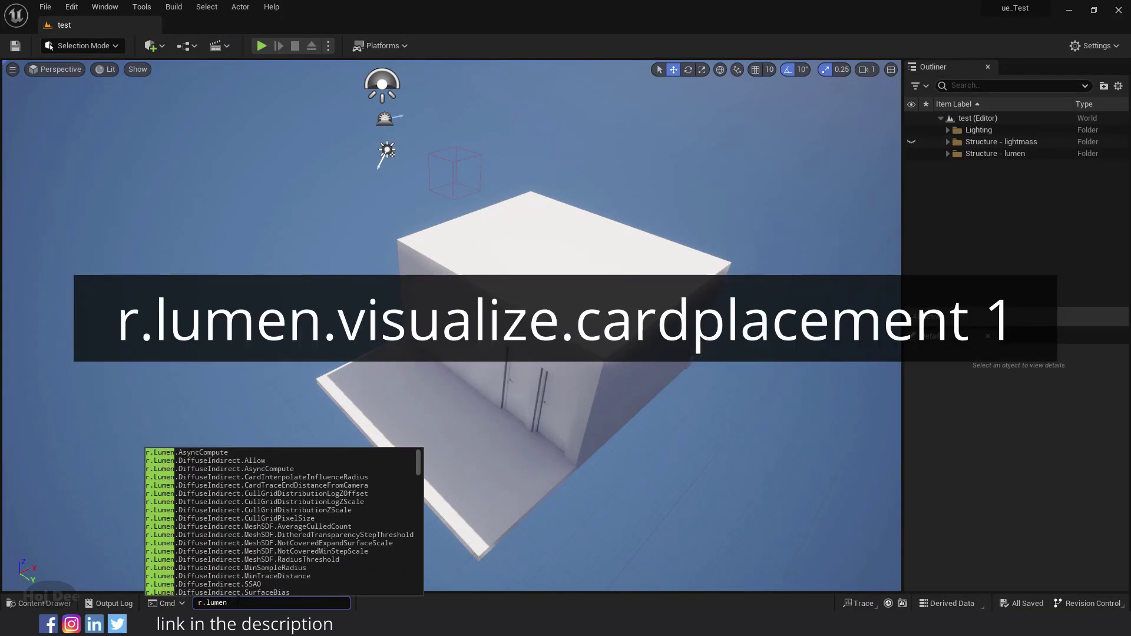
type(".visualize.cardplaceme")
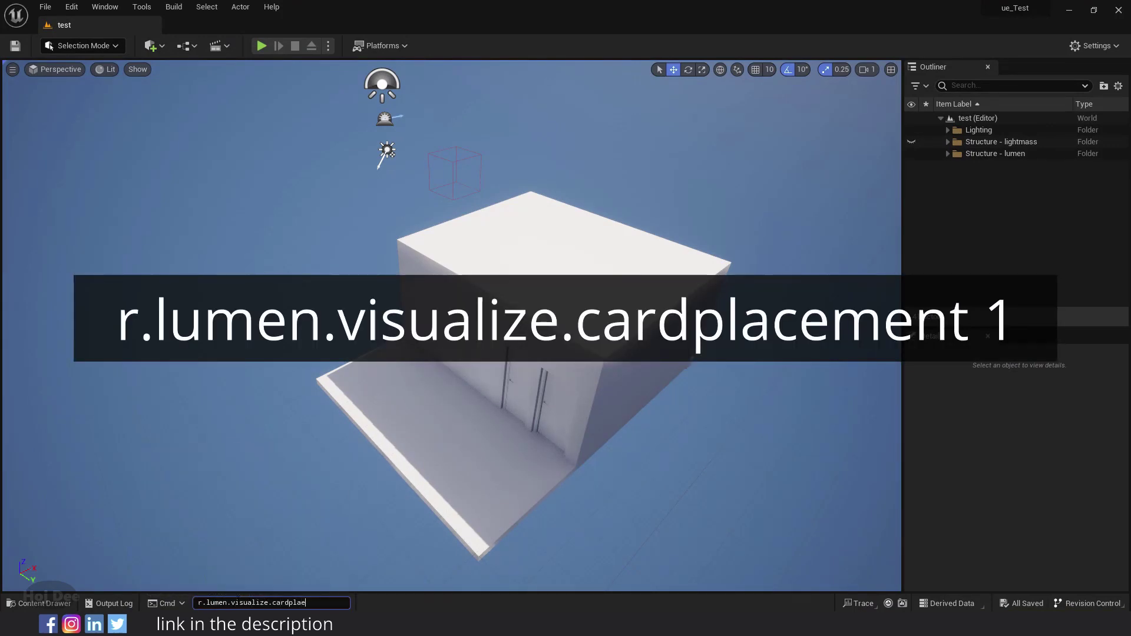
type("nt 1")
key("Return")
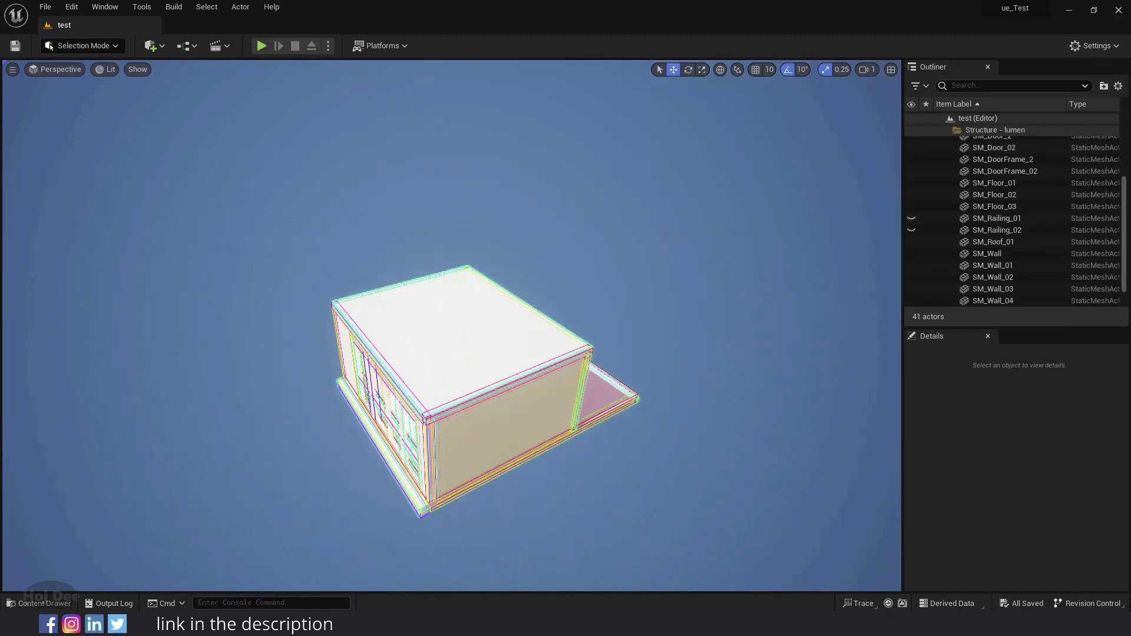
- Unhide the Structure - lightmass folder and compare the Lumen card placement on both room models
left_click_drag(565, 353, 6, 356, "alt")
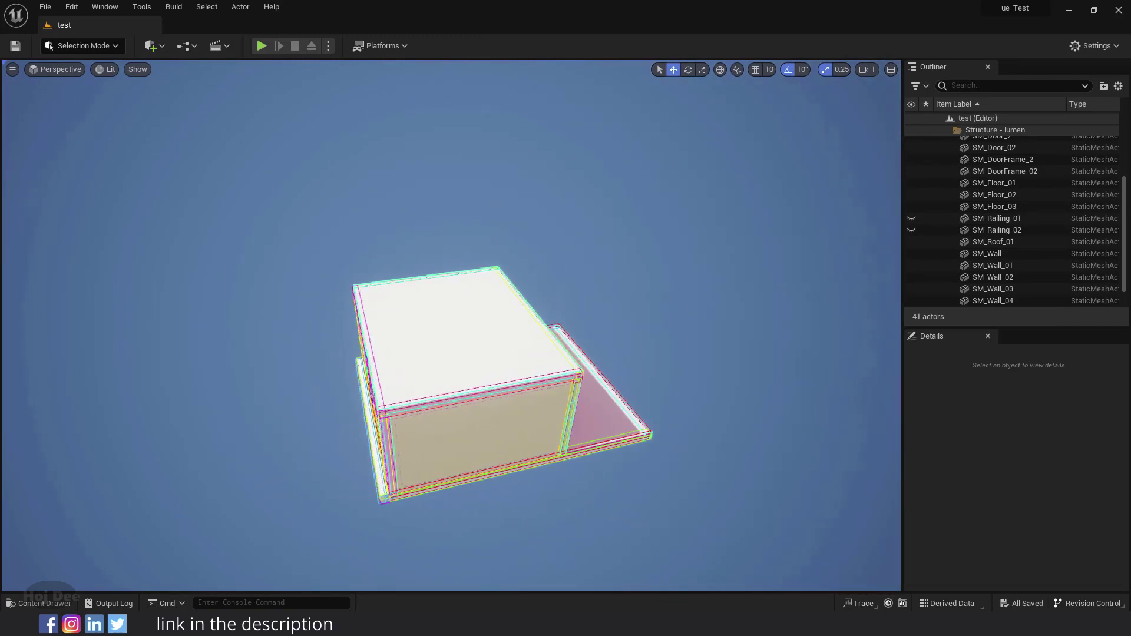
left_click_drag(448, 353, 412, 353, "alt")
left_click(911, 142)
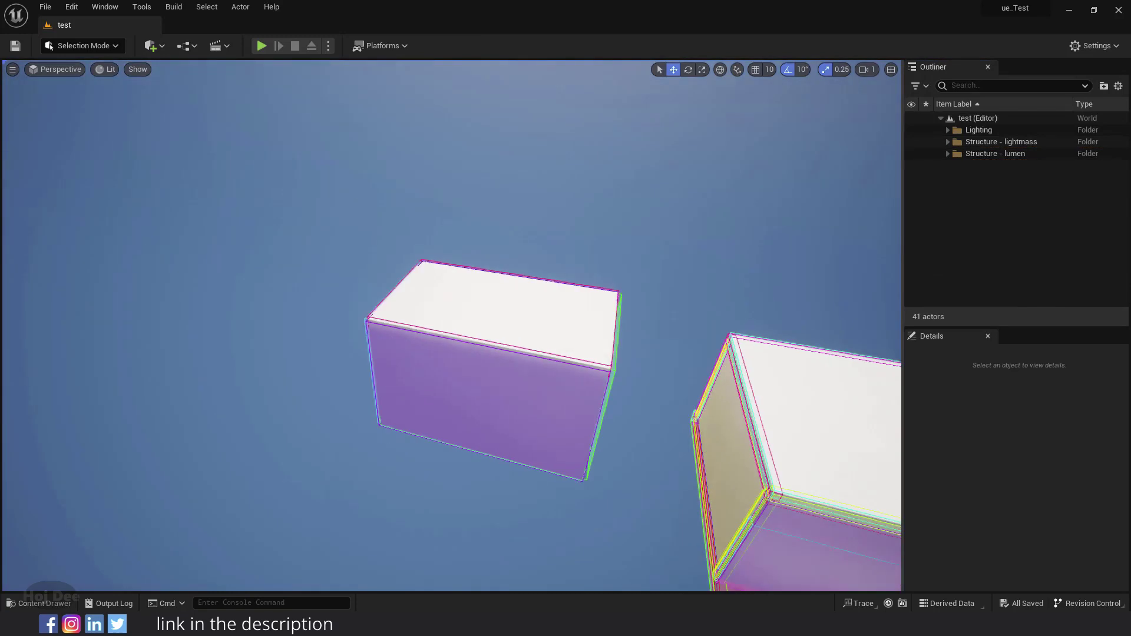
left_click_drag(448, 353, 368, 371, "alt")
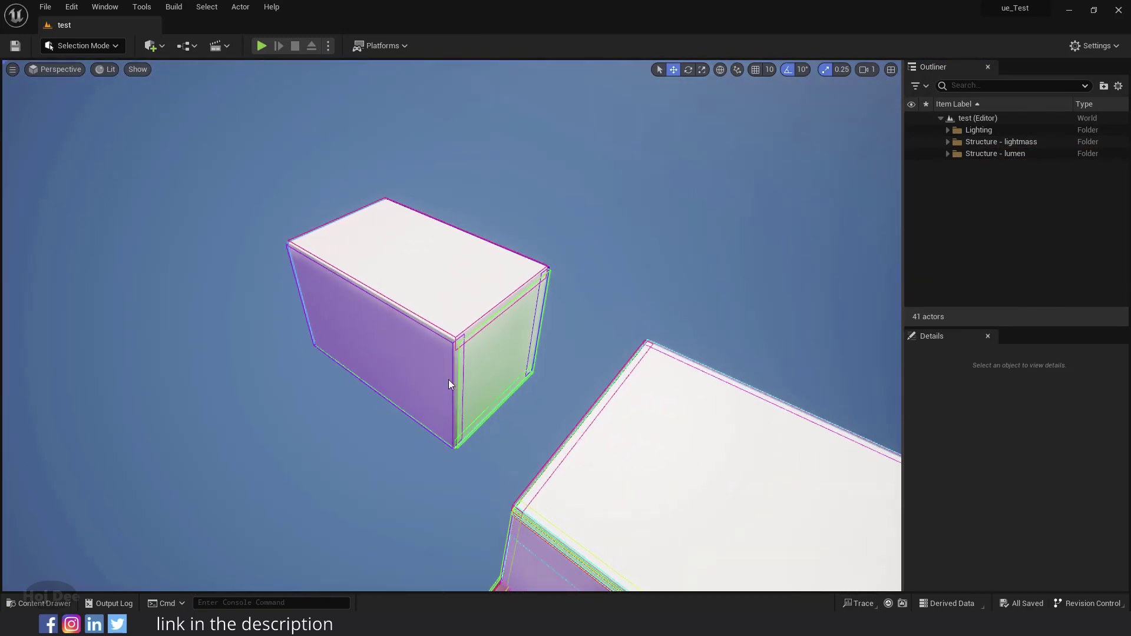
left_click_drag(449, 384, 455, 348, "alt")
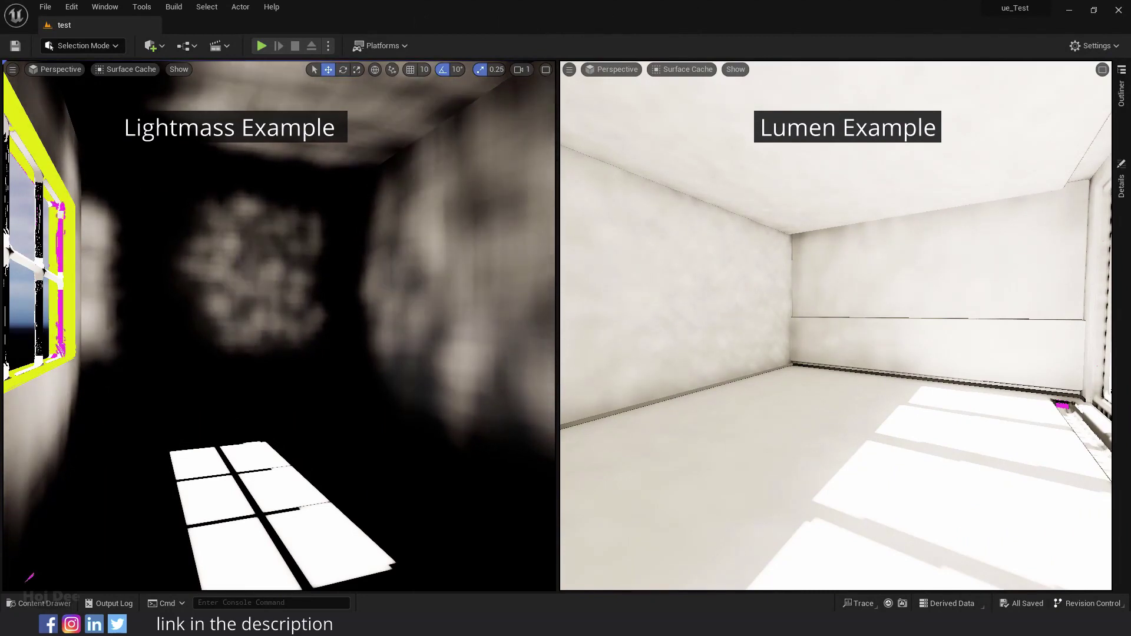
- Set both viewports from Surface Cache to Lit view mode and inspect the lighting inside the Lumen room
left_click(672, 70)
left_click(680, 101)
left_click(125, 69)
left_click(135, 101)
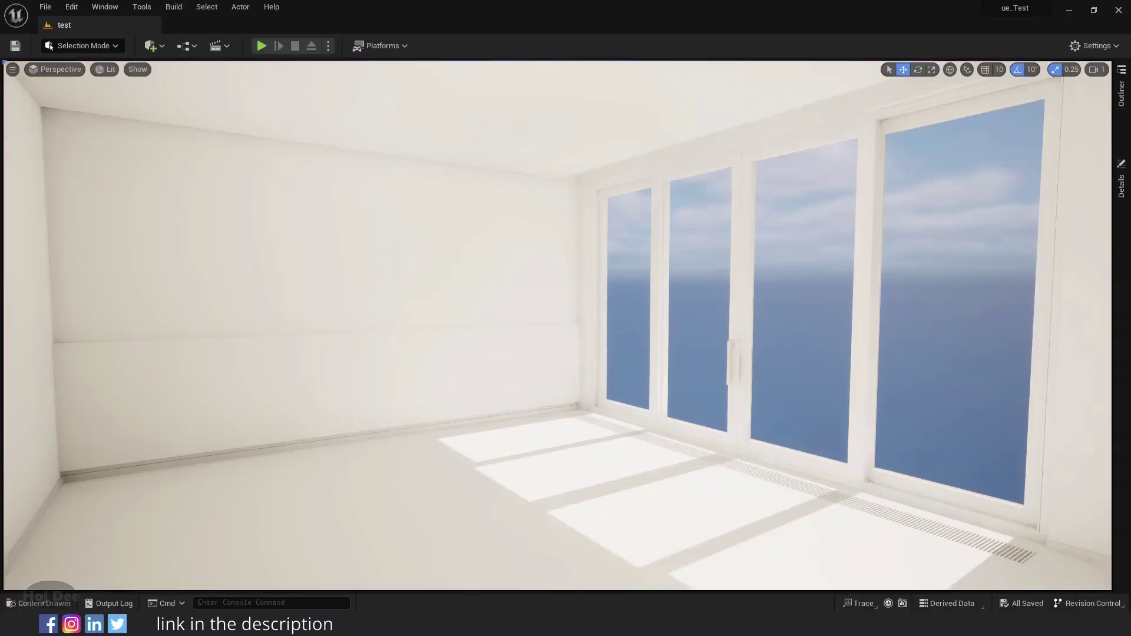
right_click_drag(556, 325, 431, 389)
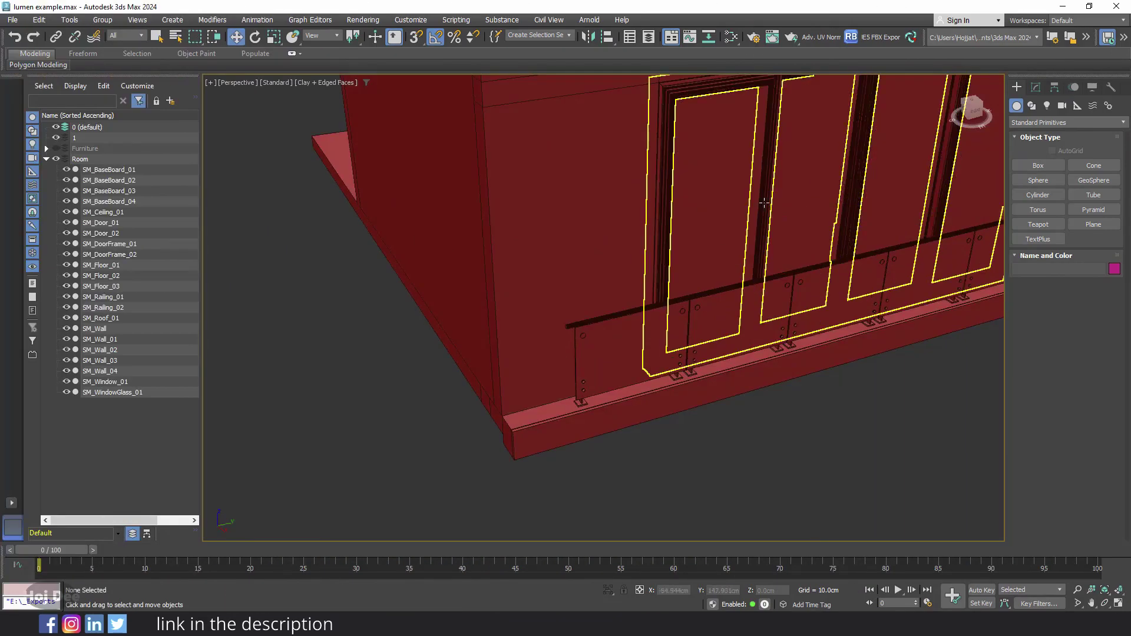
- Switch to 3ds Max, isolate the window frame and its glass, and clear the selection
left_click(732, 197)
key("alt+q")
key("ctrl+d")
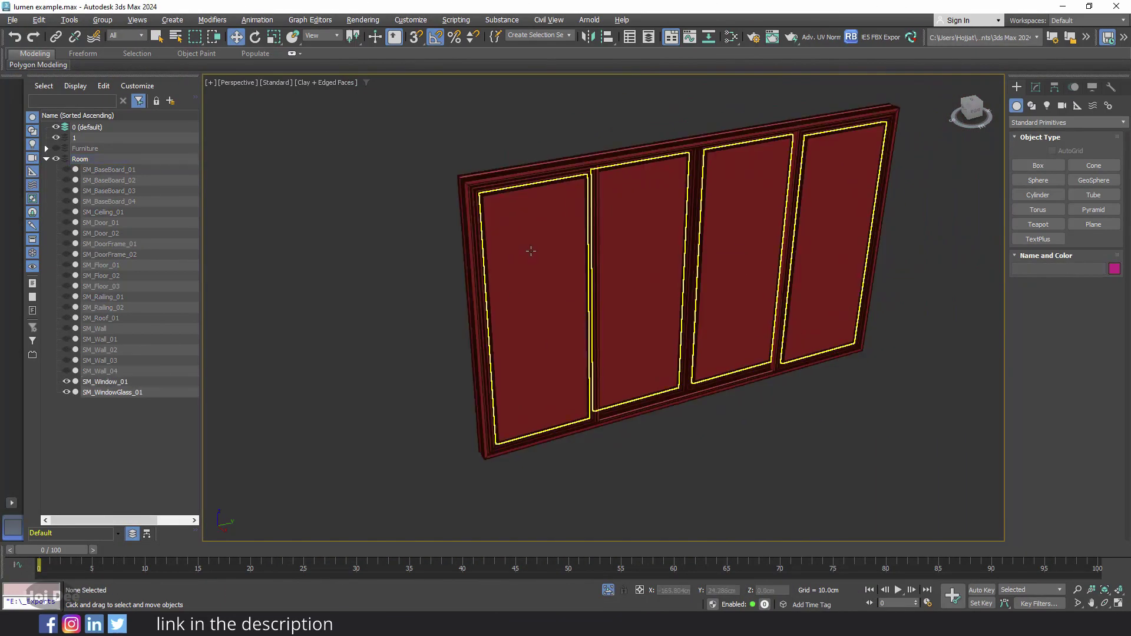
- Check that the window frame and its glass select separately, and isolate SM_WindowGlass_01 for a closer look
left_click(530, 251)
left_click(566, 176)
key("q")
left_click(639, 280)
key("alt+q")
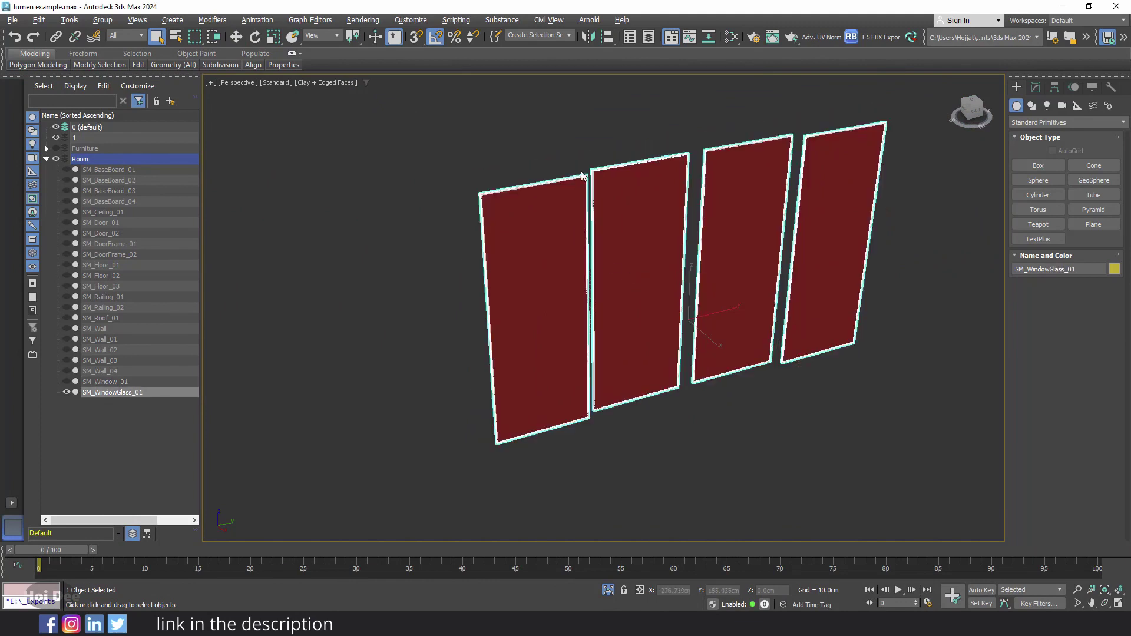
scroll(665, 235, "up", 6)
scroll(664, 235, "down", 3)
middle_click_drag(721, 298, 797, 295, "alt")
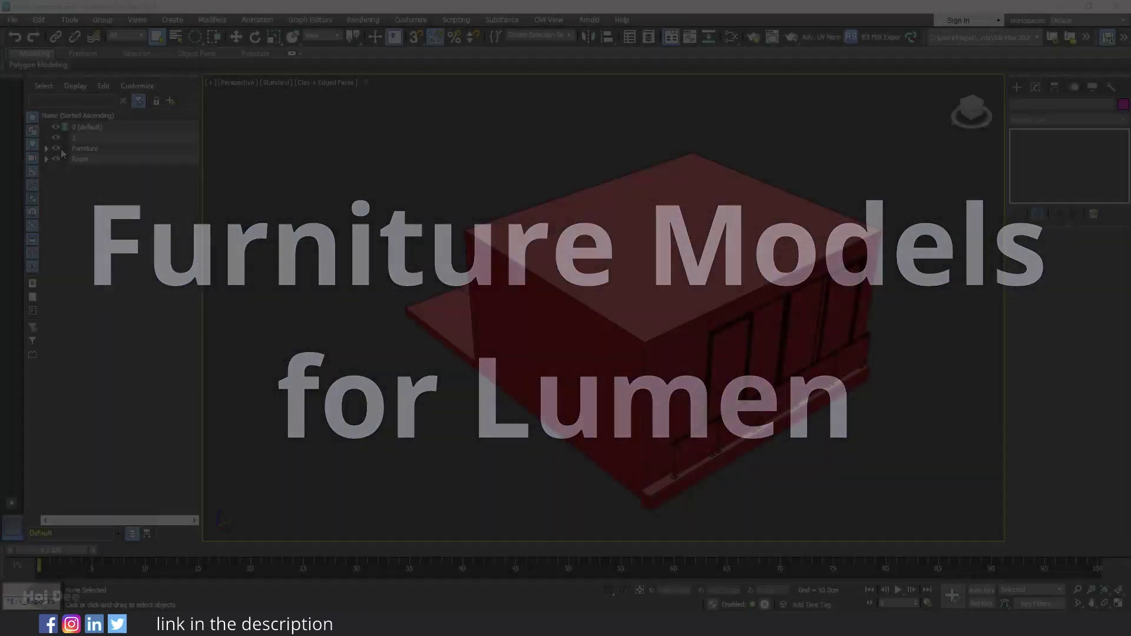
- Hide the Room layer and isolate the desk chair SM_CrinionChair_1 to inspect it as a single mesh, ending the isolation again
left_click(56, 159)
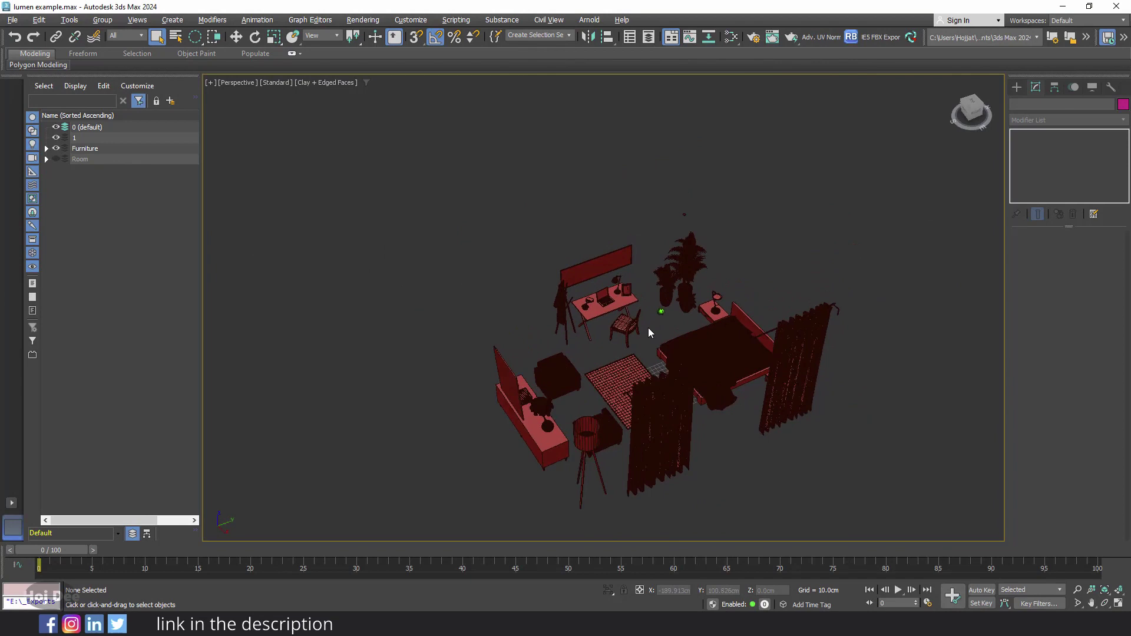
left_click(632, 329)
key("z")
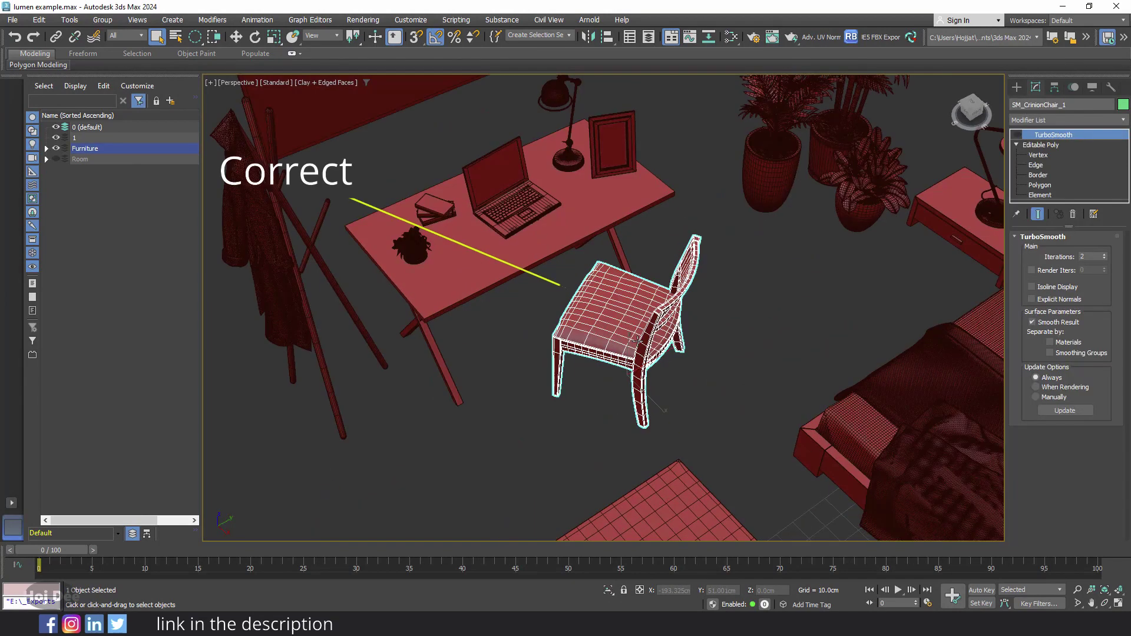
key("alt+q")
middle_click_drag(637, 340, 618, 318, "alt")
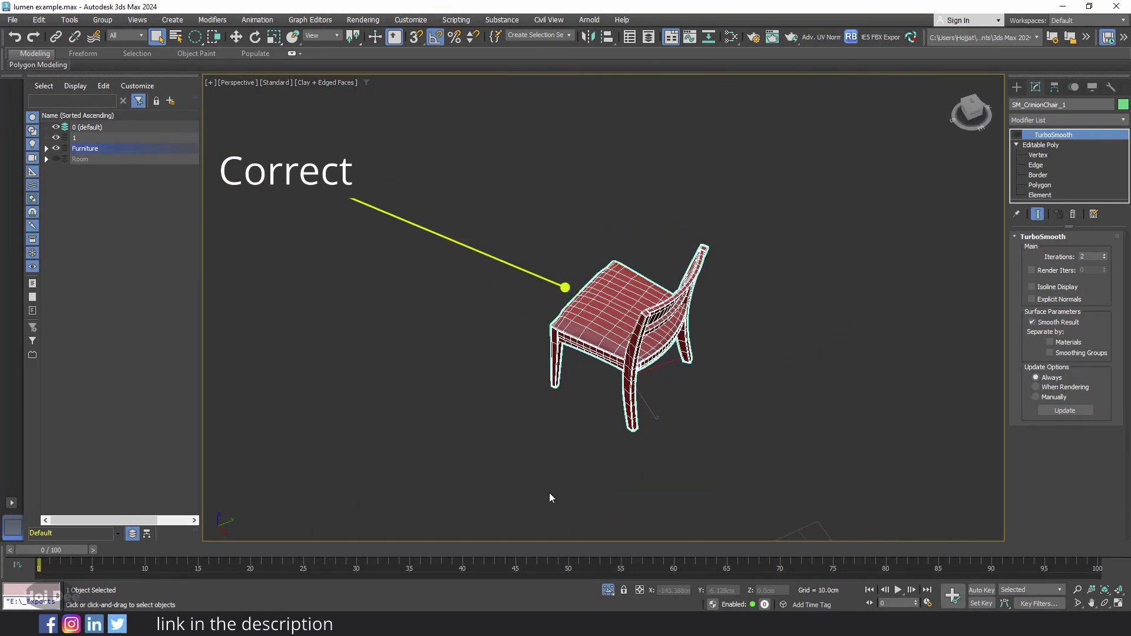
left_click(608, 590)
left_click(559, 451)
- Find the duplicate chair placed away from the furniture and select its seat, legs and backrest one by one
scroll(558, 451, "down", 7)
middle_click_drag(518, 412, 649, 315)
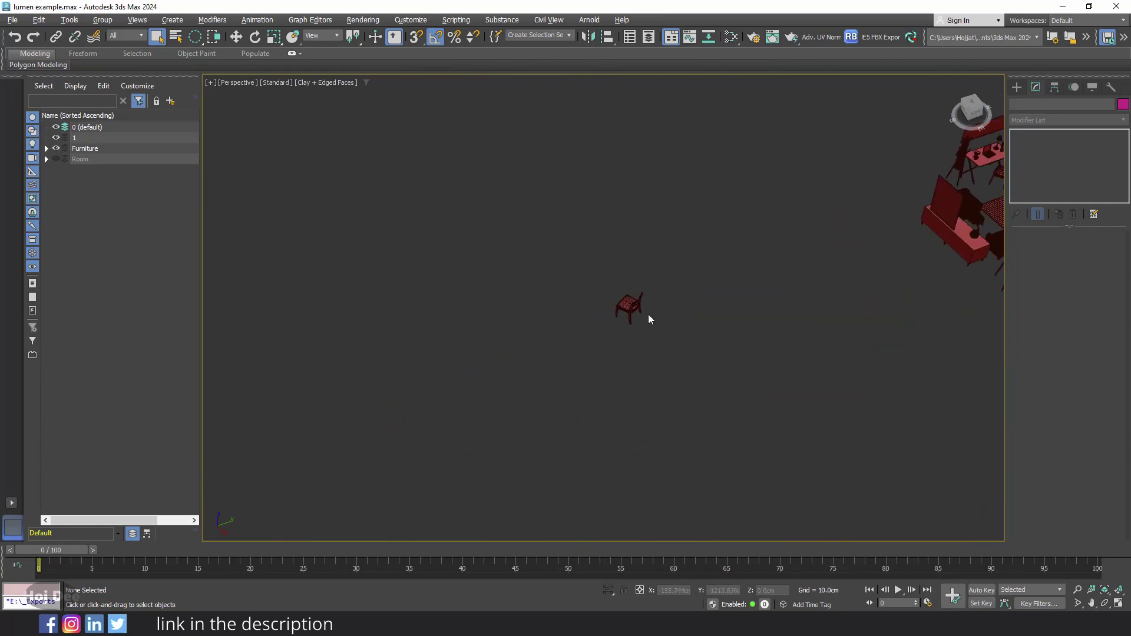
left_click(631, 307)
key("z")
scroll(587, 331, "up", 2)
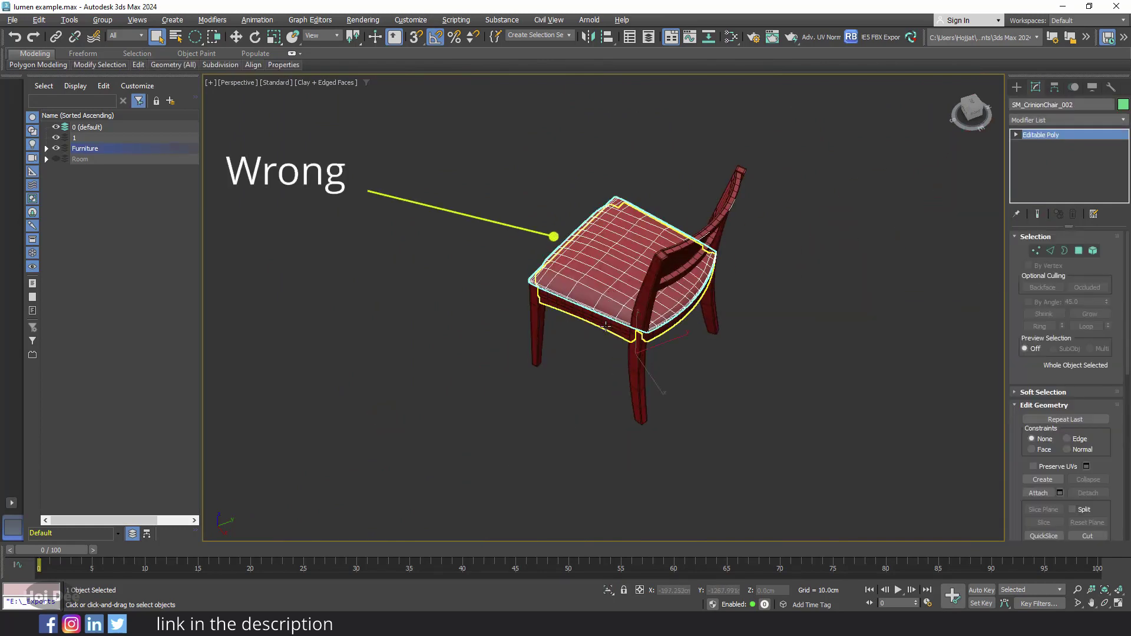
left_click(606, 327)
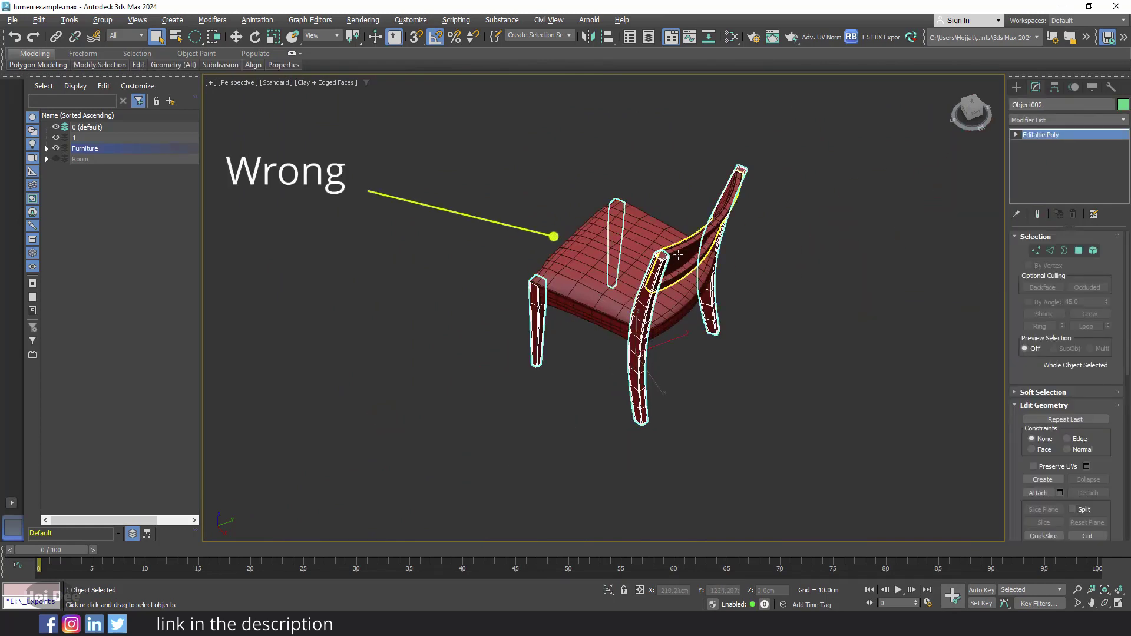
left_click(678, 254)
left_click(797, 274)
- Return from the duplicate chair to the furniture set around the bed, and activate the Move tool
scroll(800, 274, "down", 8)
middle_click_drag(990, 277, 707, 361)
scroll(836, 270, "up", 3)
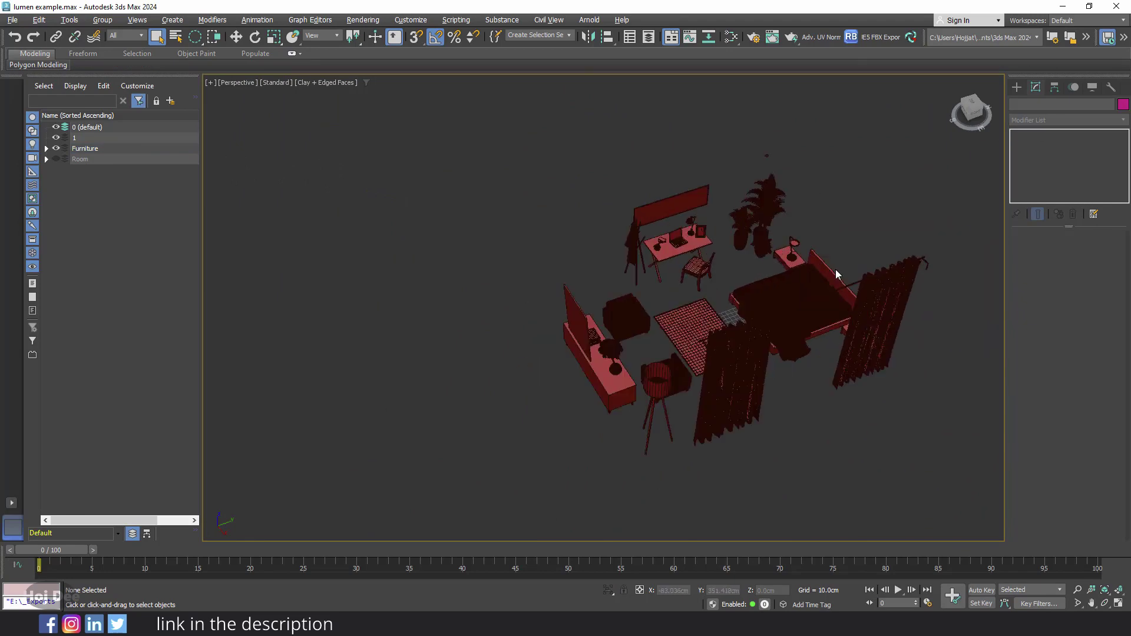
scroll(804, 285, "up", 4)
middle_click_drag(804, 285, 668, 309, "alt")
left_click(866, 292)
key("w")
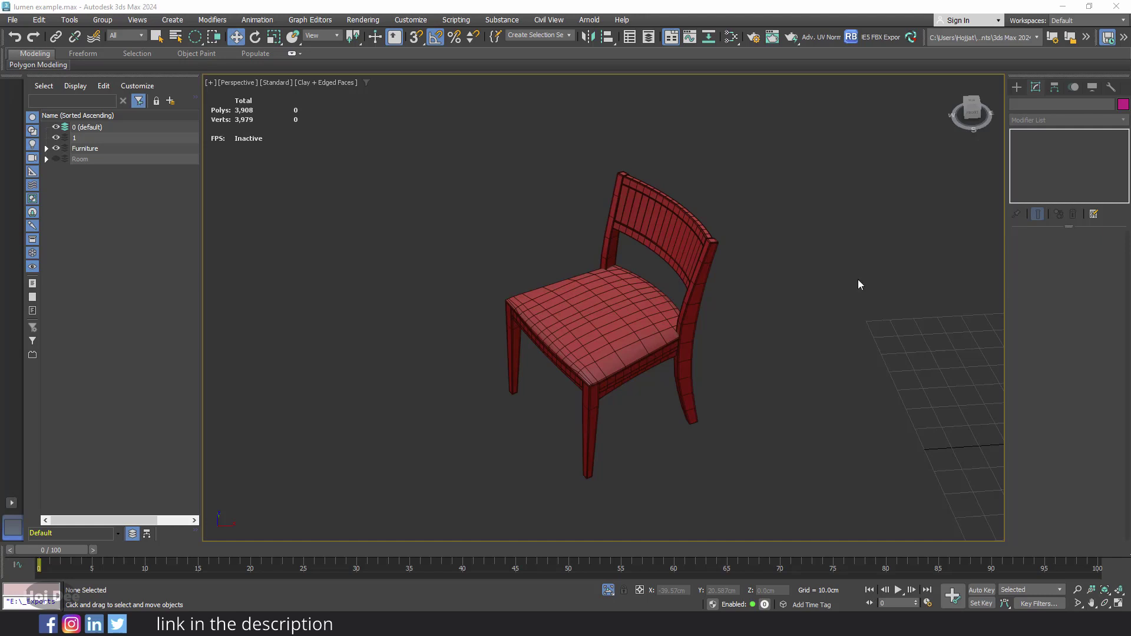
- Apply a Turn to Poly modifier to the isolated chair SM_CrinionChair_1 and enable Limit Polygon Size
left_click(651, 306)
left_click(1061, 120)
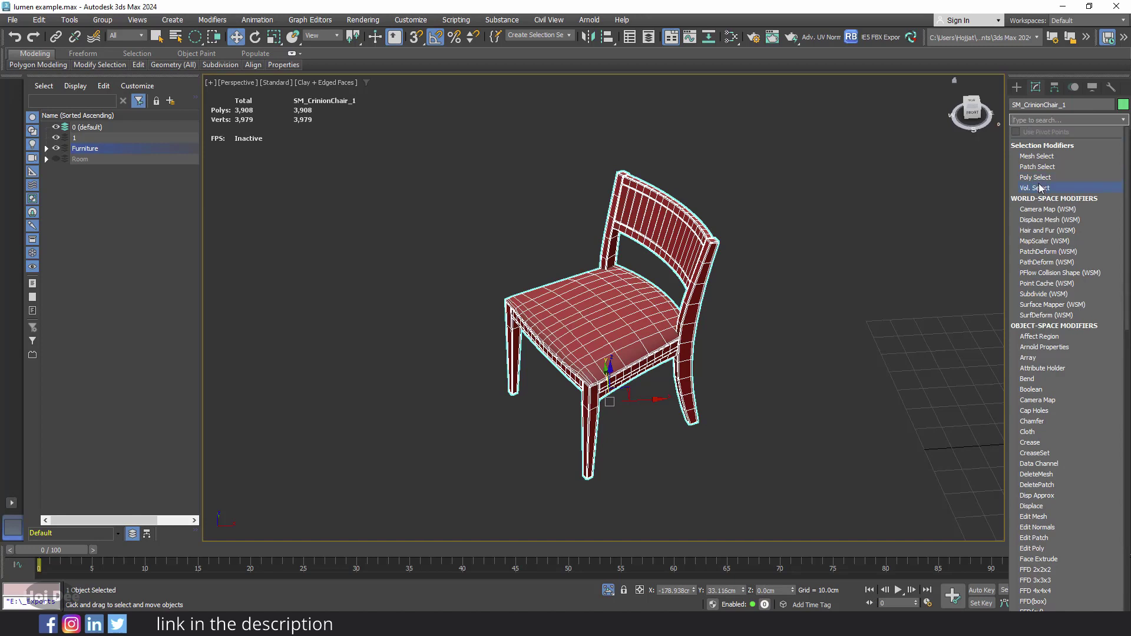
type("turn")
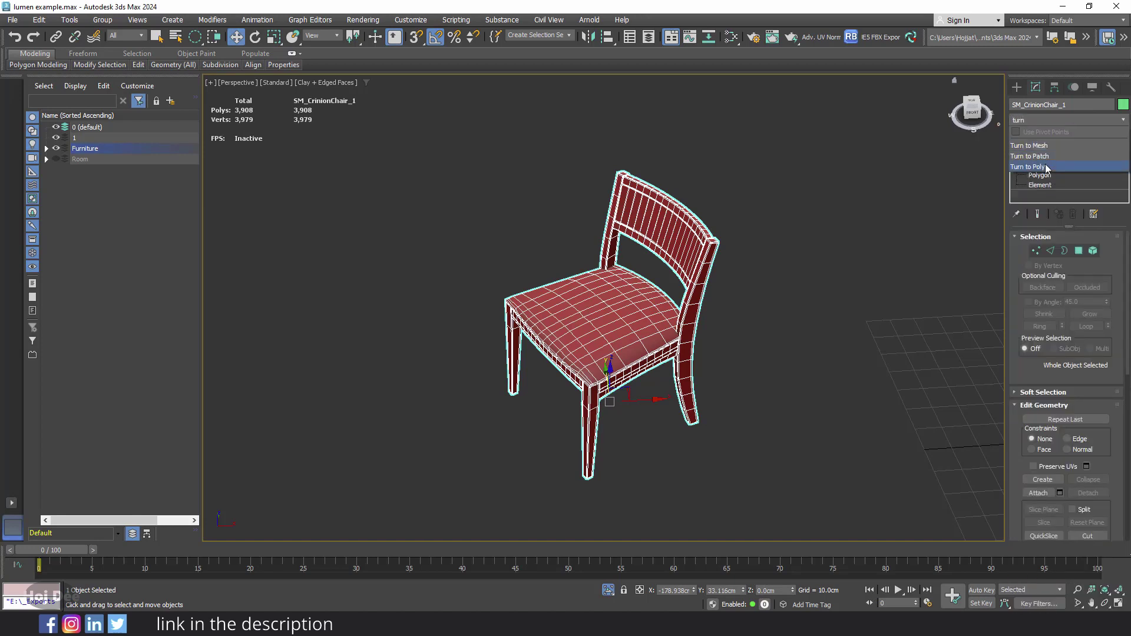
left_click(1046, 167)
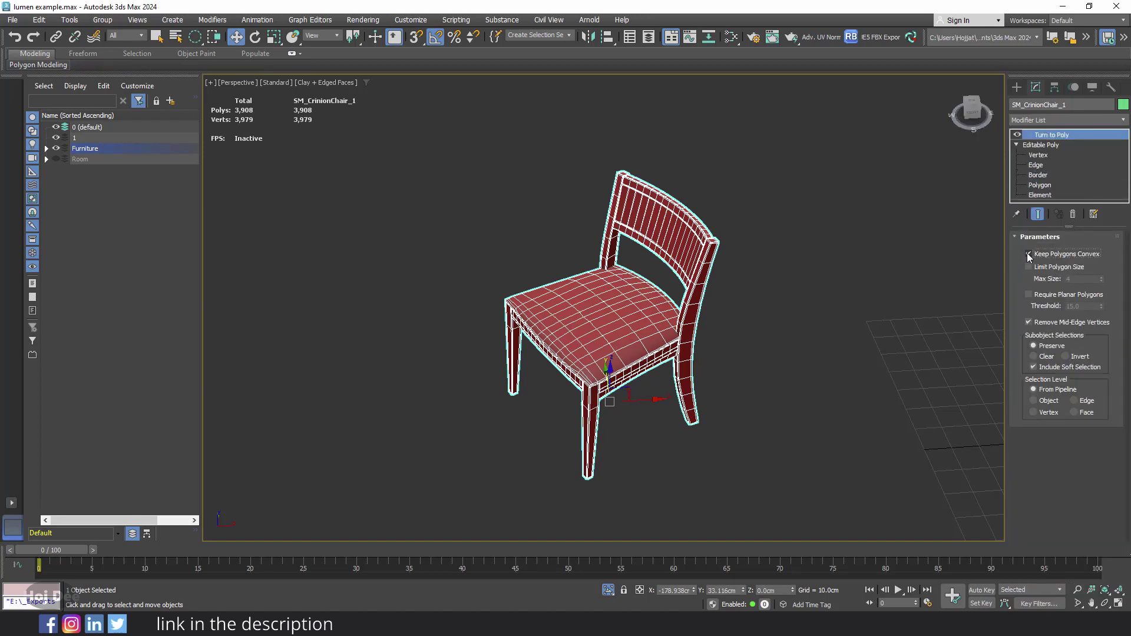
left_click(1029, 268)
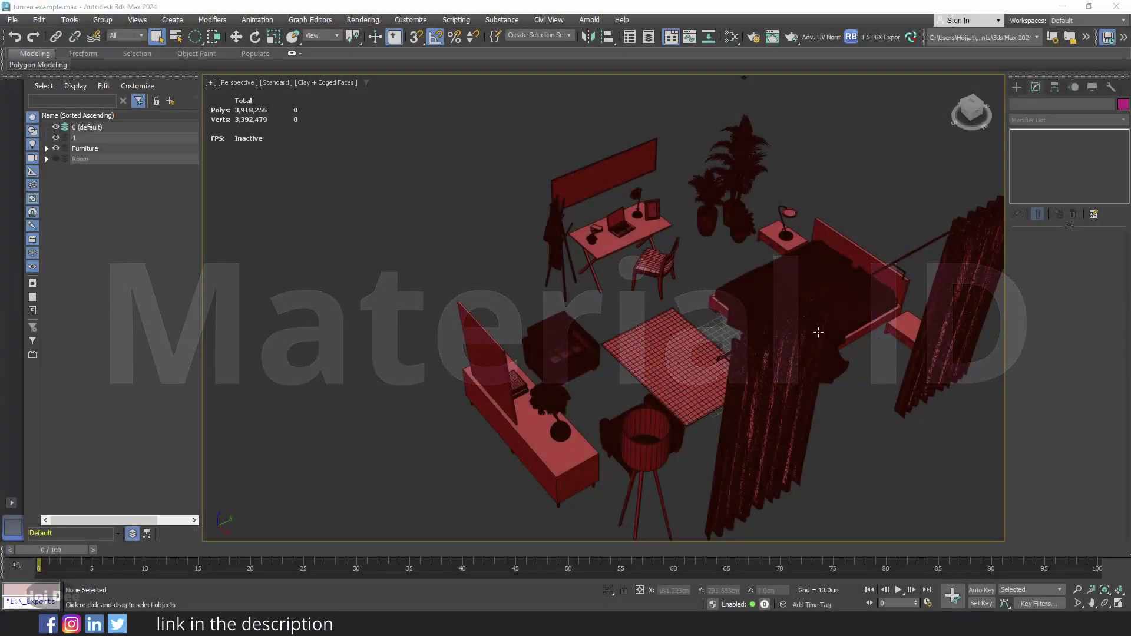
- Isolate the desk chair SM_CrinionChair_1 and enter polygon-level editing at its material ID settings
scroll(678, 285, "up", 5)
left_click(680, 284)
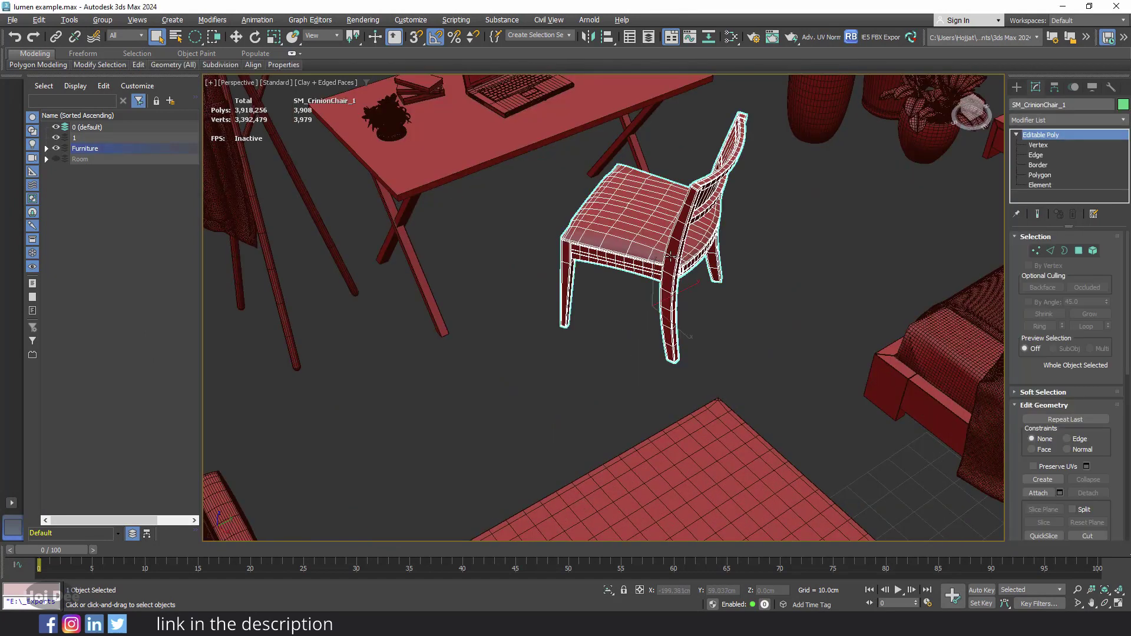
key("alt+q")
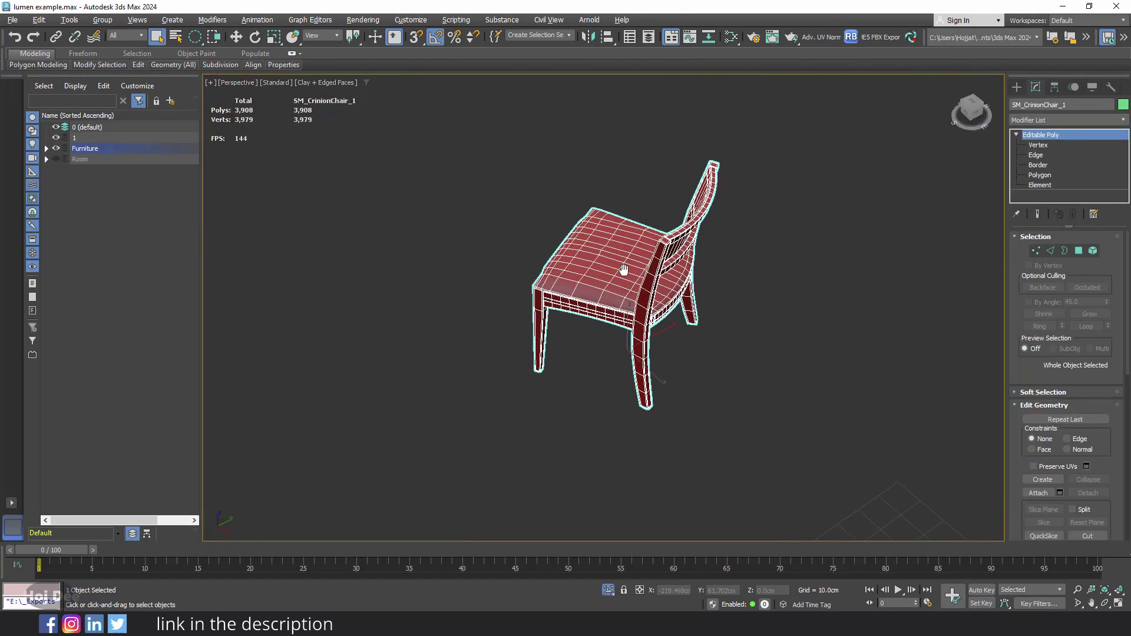
left_click(1034, 176)
scroll(1016, 429, "down", 10)
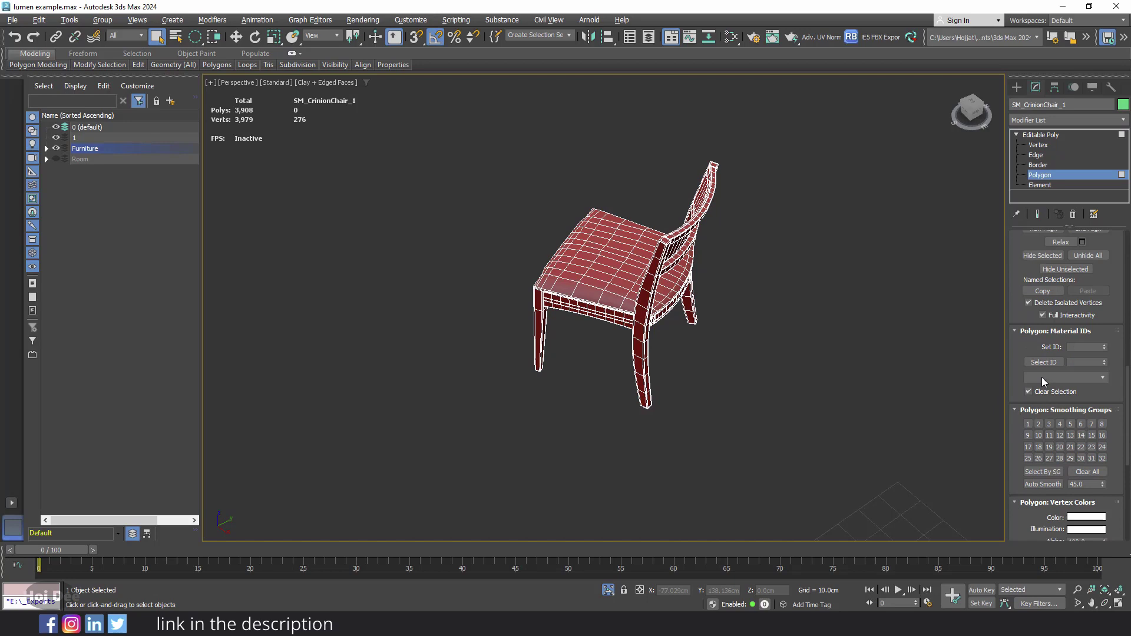
- Select the chair's polygons one material ID at a time, including ID 2 on the seat, to check which parts each ID covers
left_click(1042, 379)
left_click(1043, 386)
left_click(1043, 380)
left_click(1048, 396)
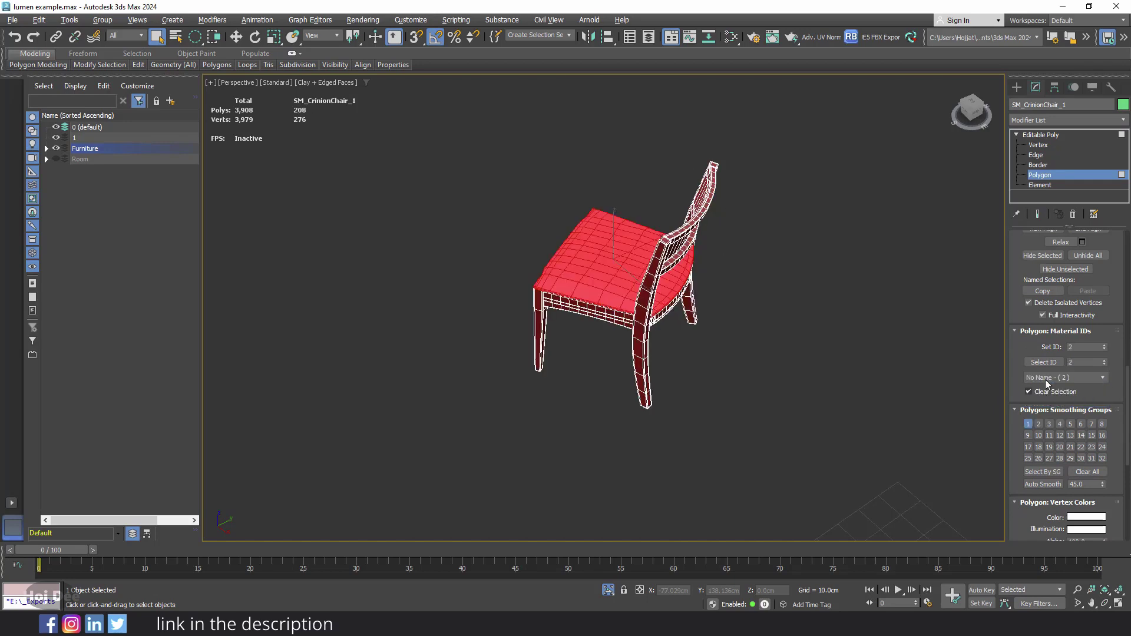
left_click(1046, 378)
left_click(1046, 405)
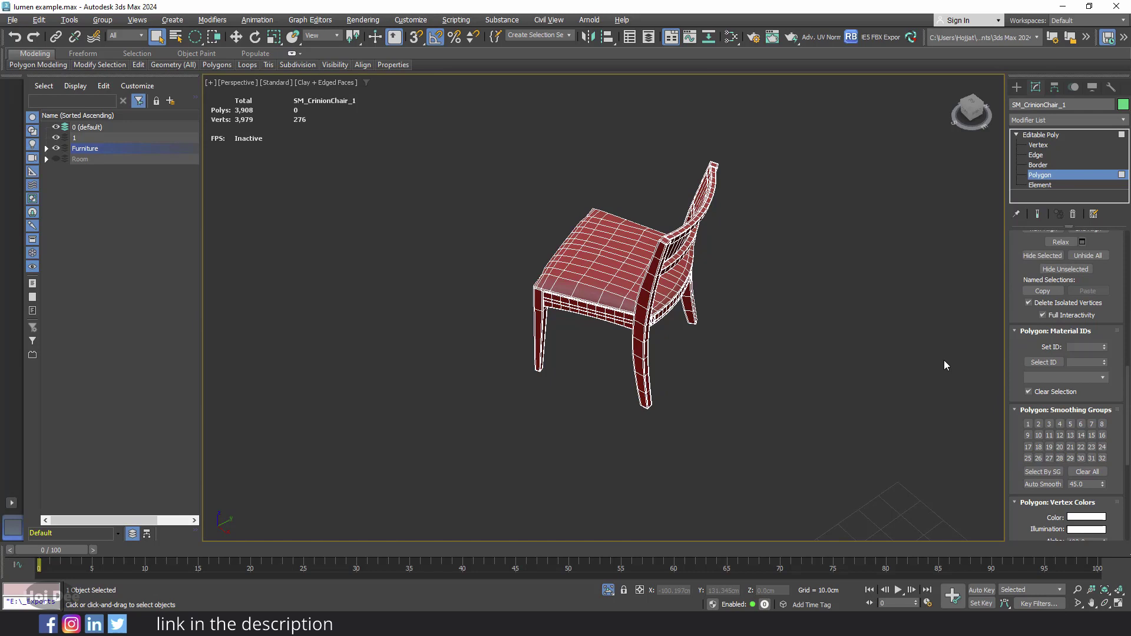
- Open the Slate Material Editor and add a Multi/Sub-Object material to the empty node view, zooming to fit it
key("m")
left_click(244, 161)
left_click_drag(349, 114, 660, 4)
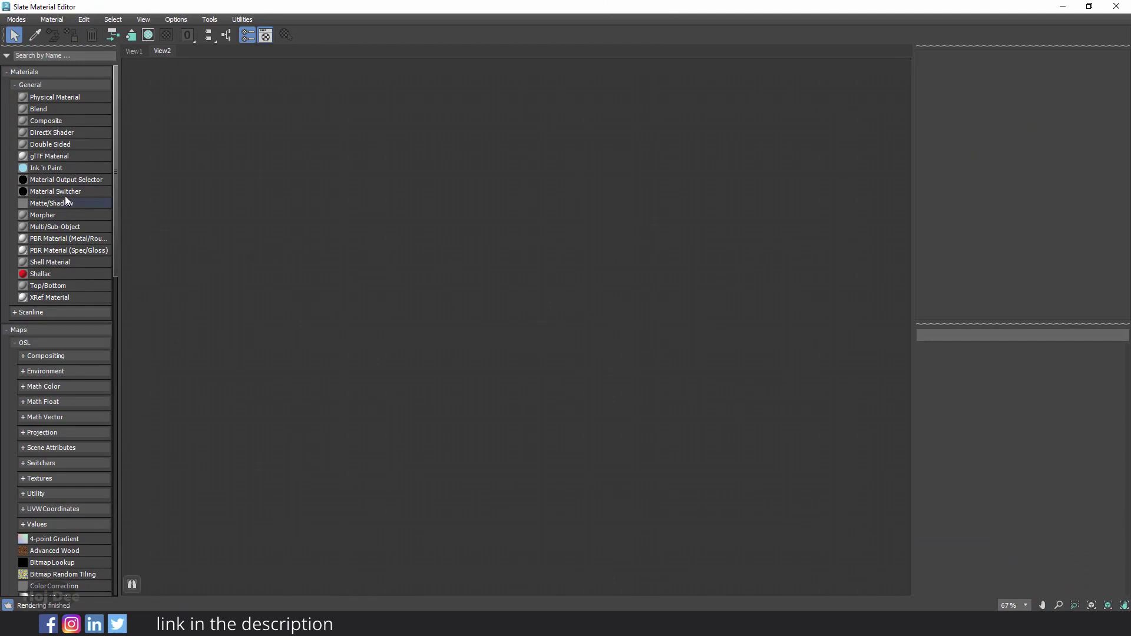
left_click_drag(49, 232, 400, 263)
key("z")
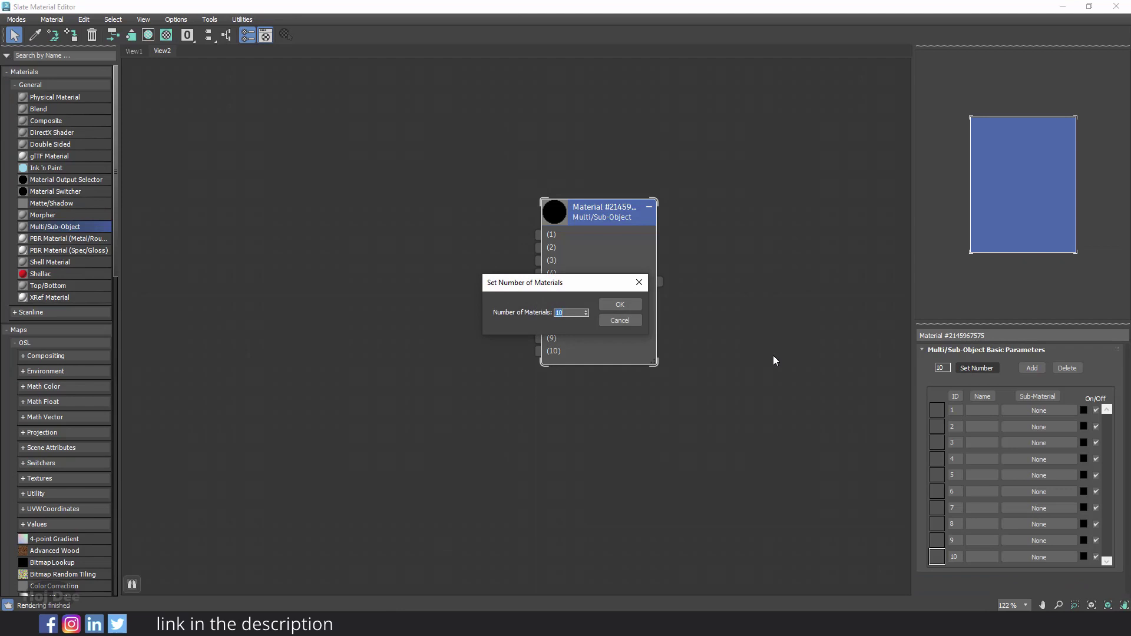
- Set the Multi/Sub-Object material's number of materials first to 5 and again to 15
type("5")
left_click(620, 304)
left_click(977, 367)
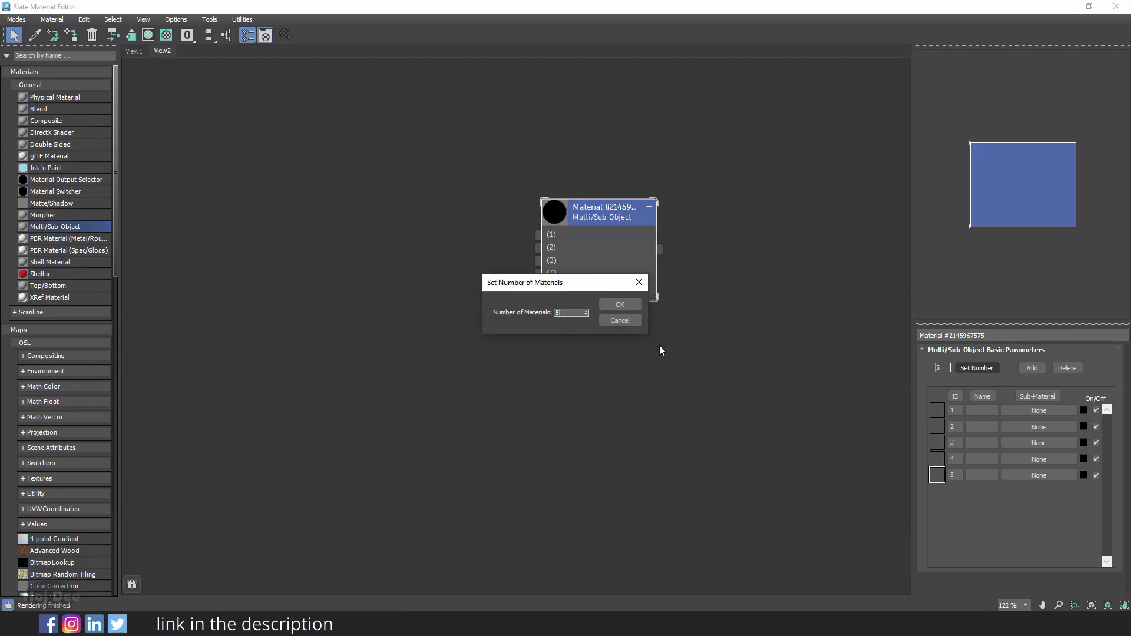
type("15")
left_click(616, 308)
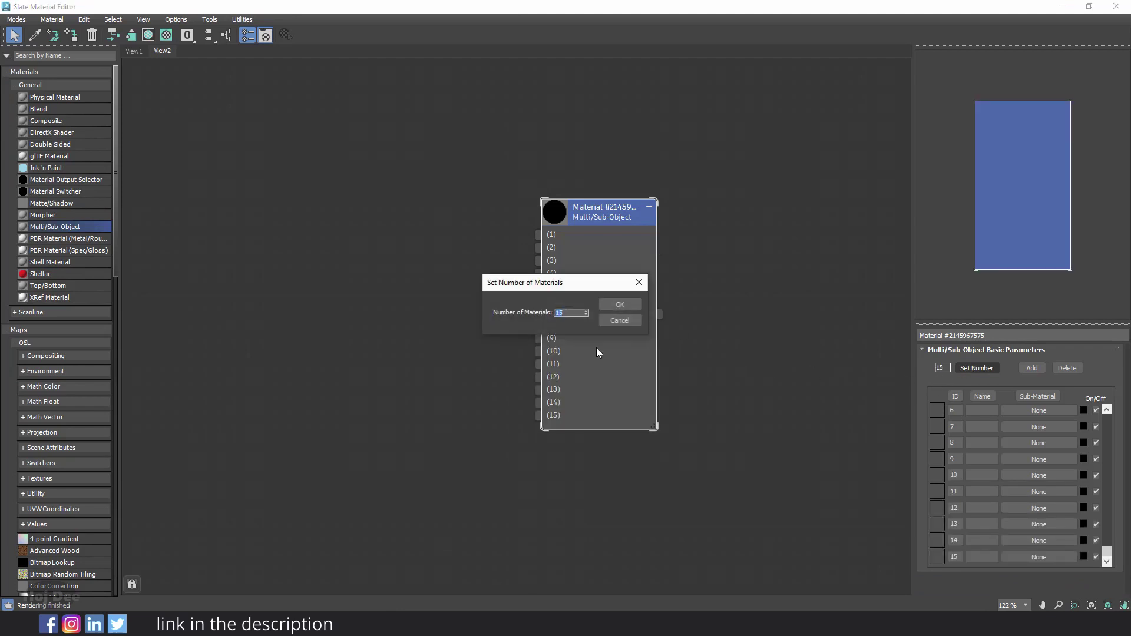
left_click(632, 307)
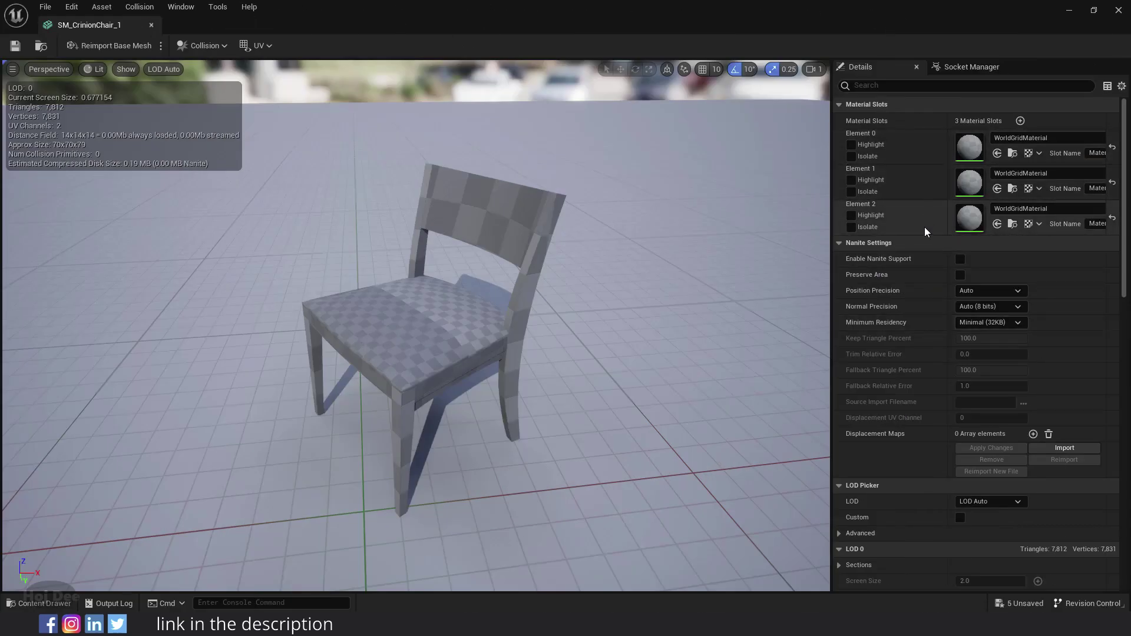
- Switch to the chair's static mesh editor in Unreal Engine and isolate material slots Element 2 and Element 1 in turn
left_click(850, 227)
left_click(850, 227)
left_click(850, 191)
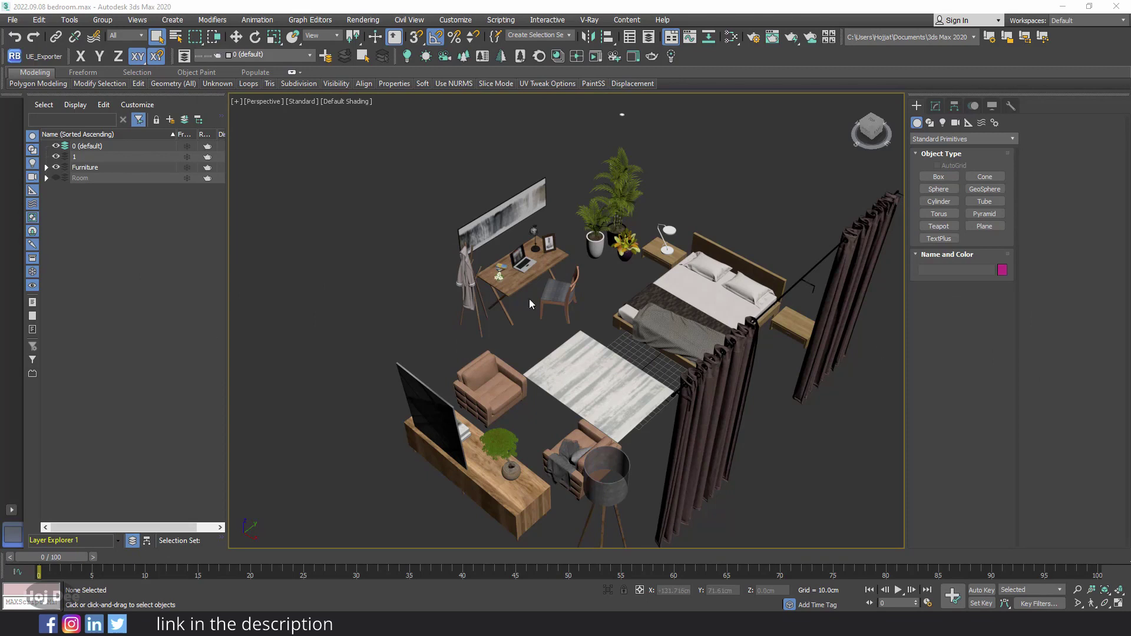
- Switch to the textured bedroom scene in 3ds Max and isolate the desk SM_Table_1
scroll(529, 298, "up", 5)
left_click(530, 283)
key("alt+q")
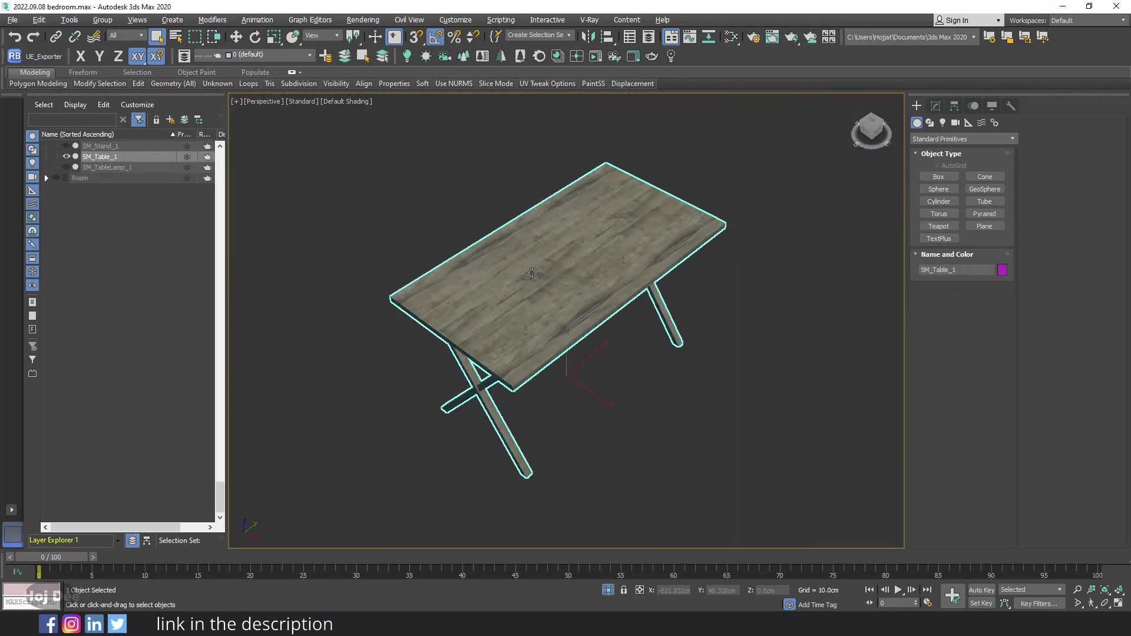
- Apply a UVW Mapping Clear modifier to the desk on map channel 1 and toggle its effect to compare the texturing
left_click(936, 106)
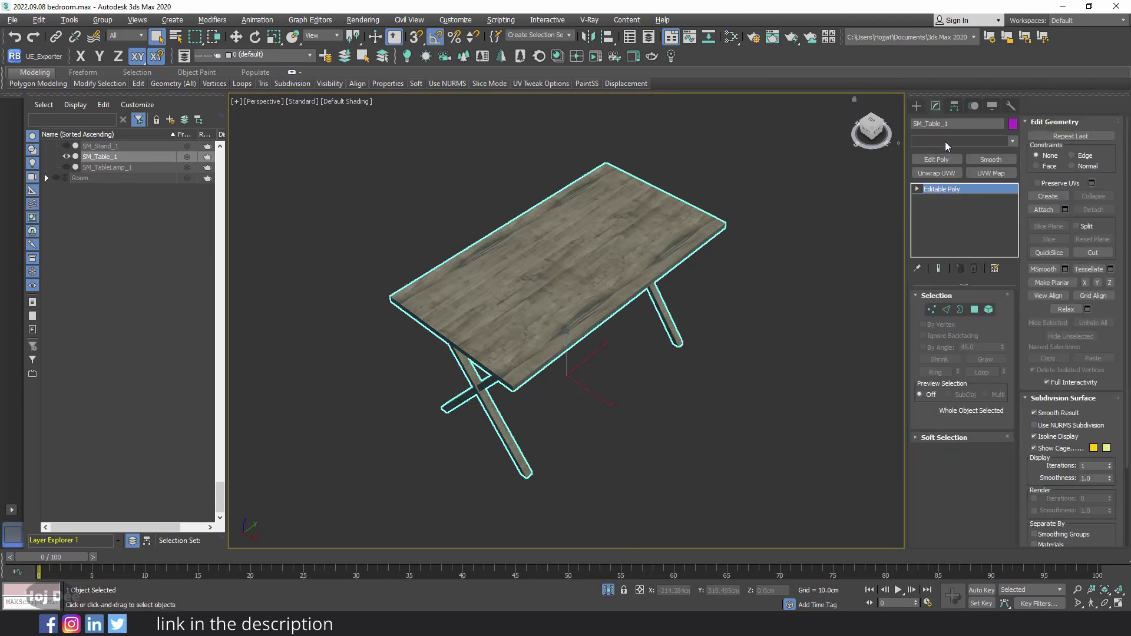
left_click(947, 141)
left_click(946, 497)
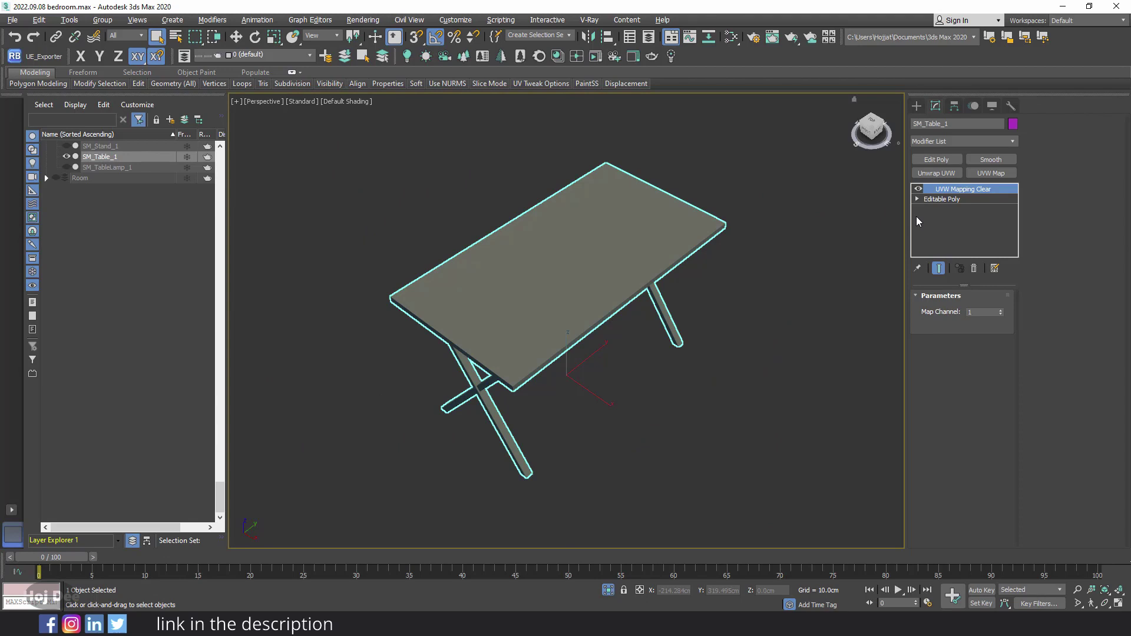
left_click(919, 189)
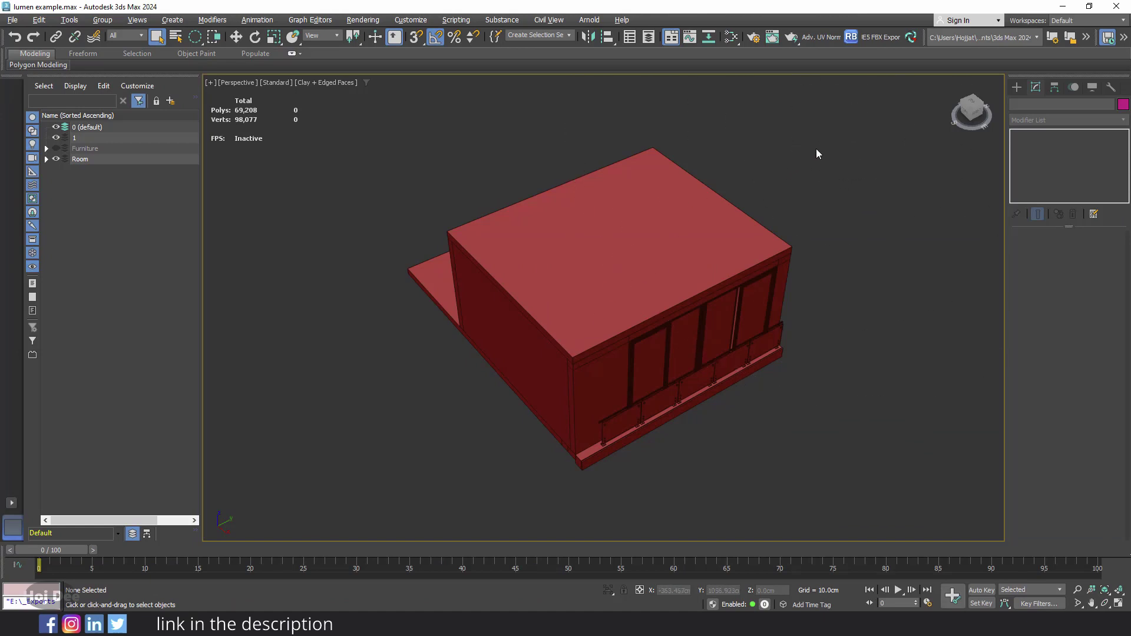
- Select all objects of the room structure and apply a UVW Map modifier with Box mapping
left_click_drag(854, 109, 340, 493)
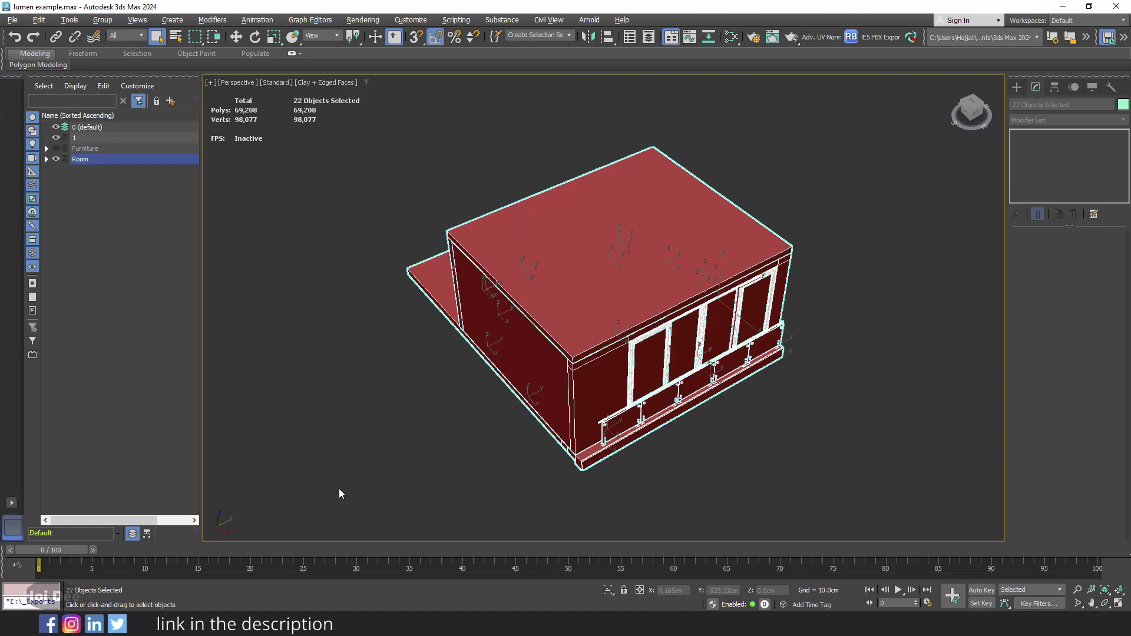
left_click(1028, 119)
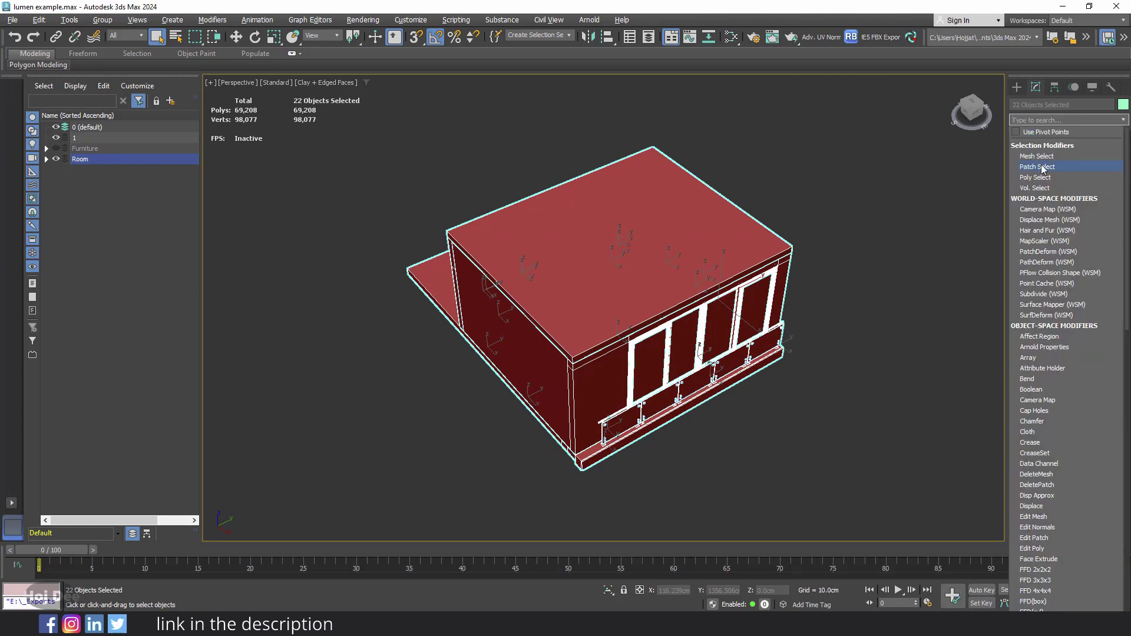
type("uvw")
left_click(1032, 146)
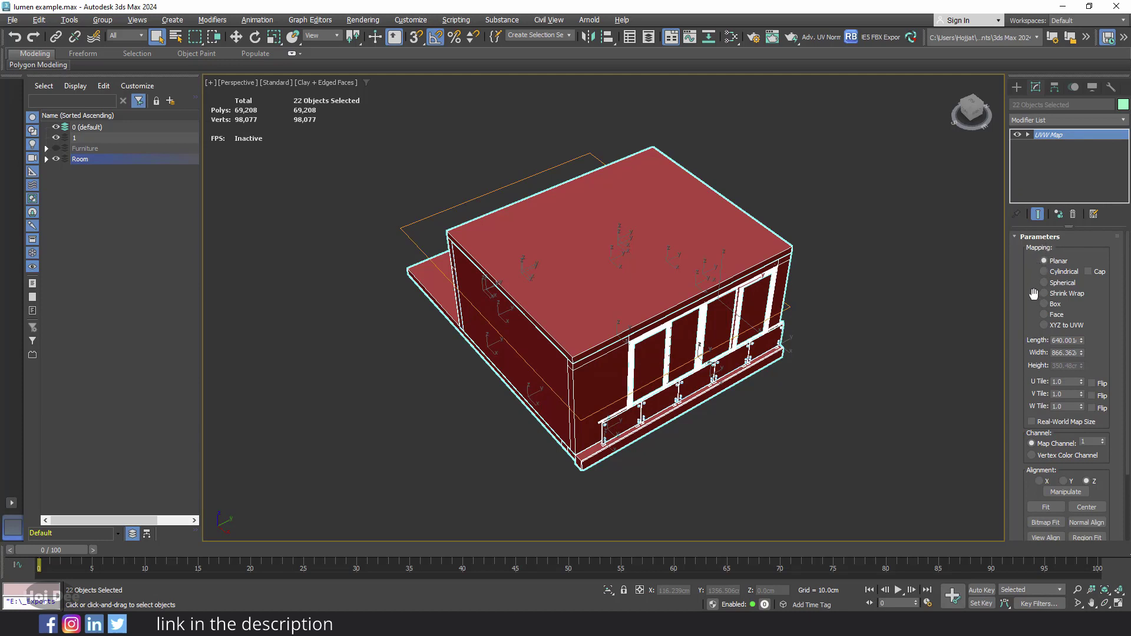
left_click(1044, 304)
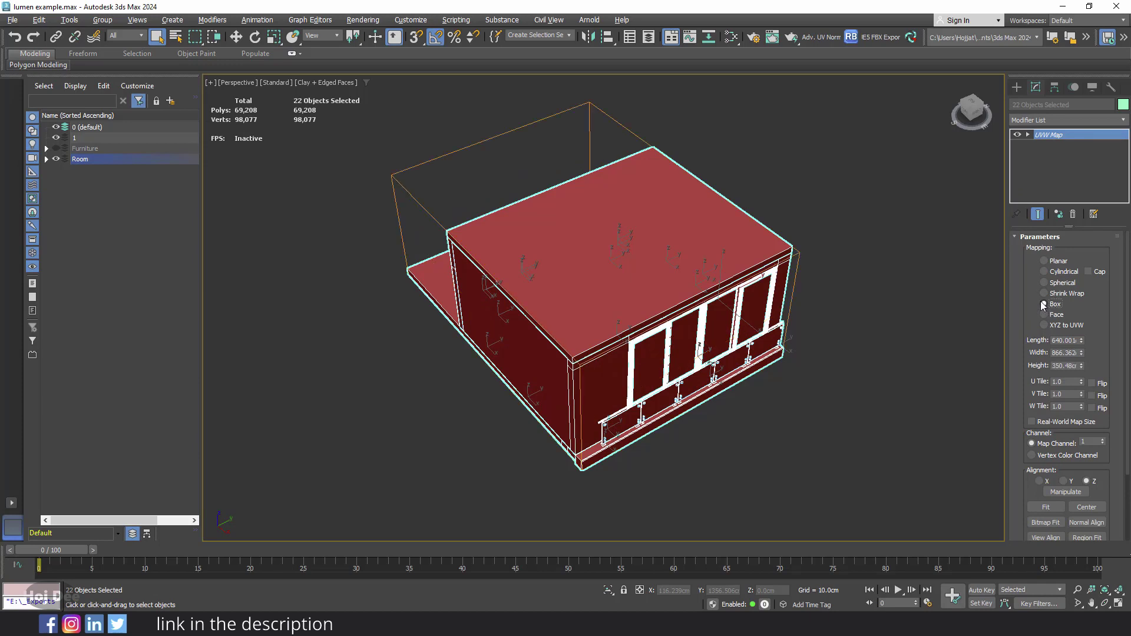
- Set the box mapping's length, width and height to 200 cm each
double_click(1058, 339)
type("200")
double_click(1058, 353)
type("200")
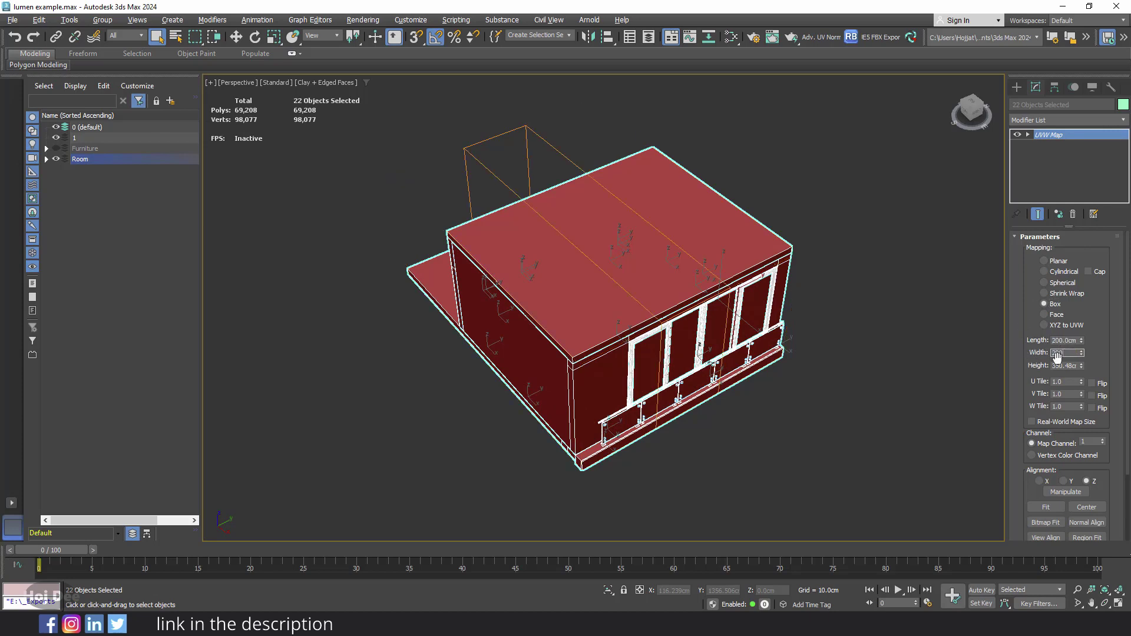
double_click(1058, 366)
type("200")
key("Return")
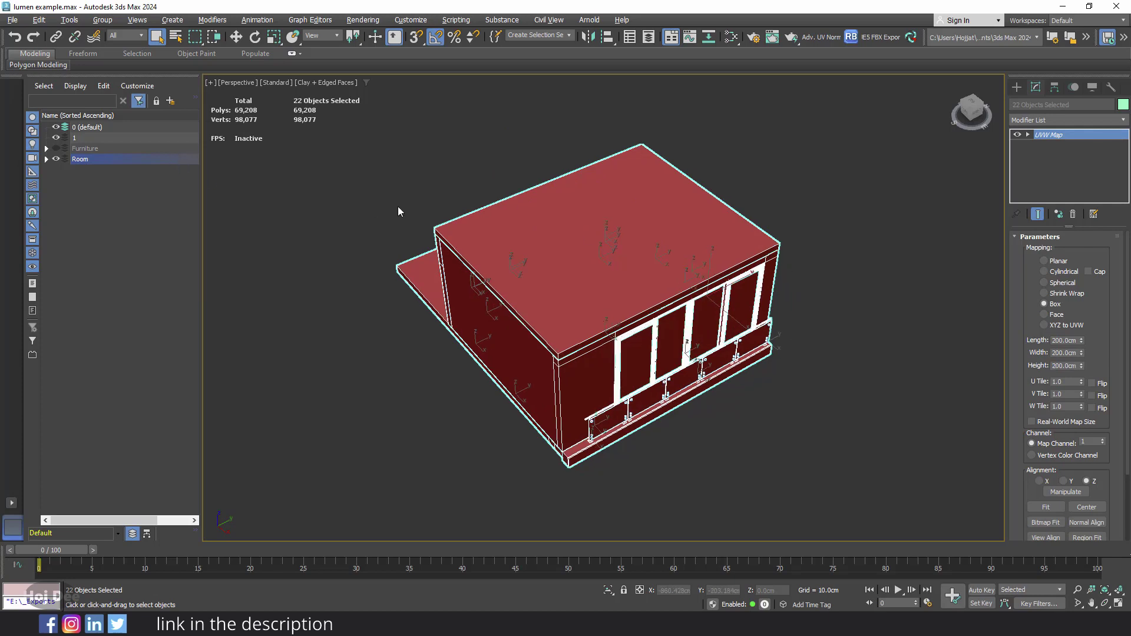
- Clear the selection, hide the Room layer, show the Furniture layer and turn off the edged-faces display
left_click(398, 208)
left_click(56, 159)
left_click(56, 149)
scroll(548, 318, "up", 5)
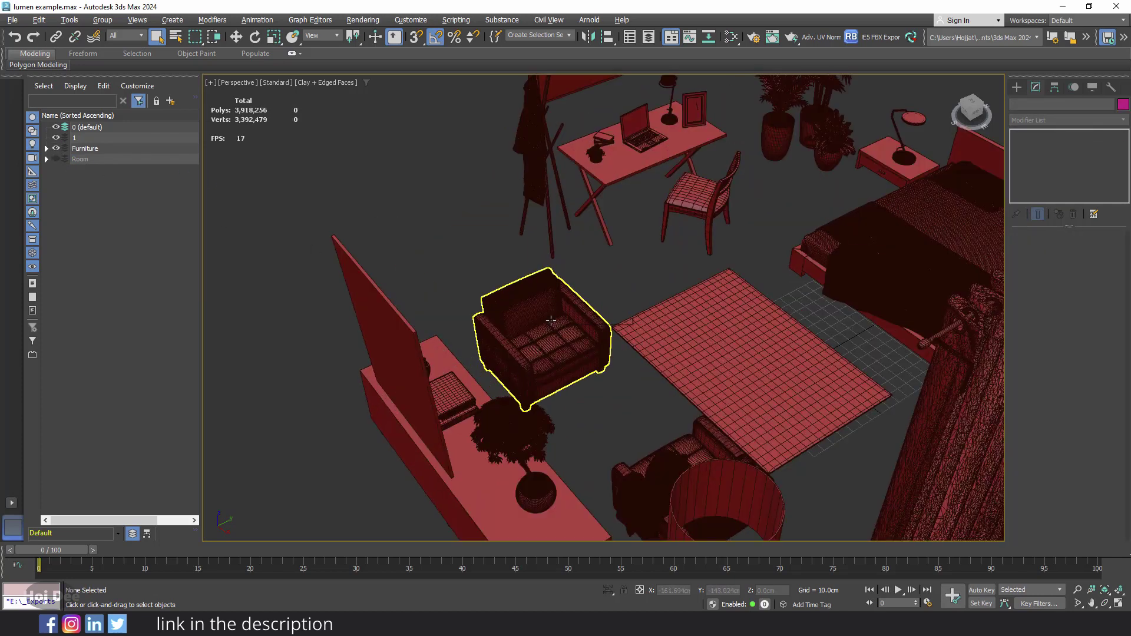
key("F4")
- Select the armchair SM_Earl_Armchair_002 and apply an Unwrap UVW modifier to it
left_click(551, 320)
scroll(551, 320, "up", 2)
left_click(1066, 120)
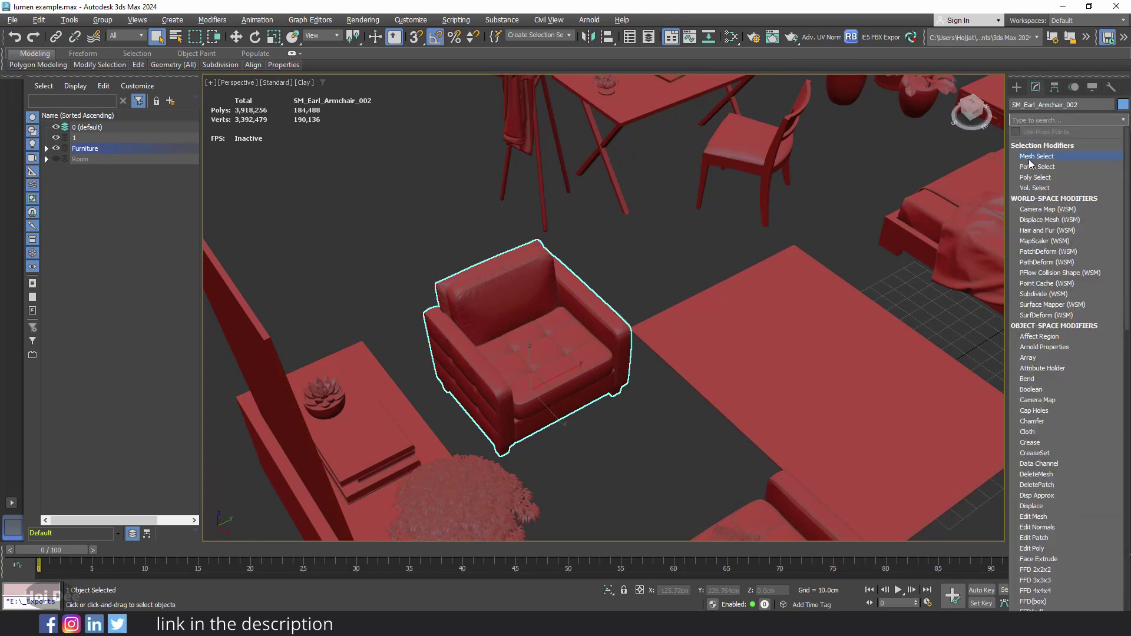
type("unwra")
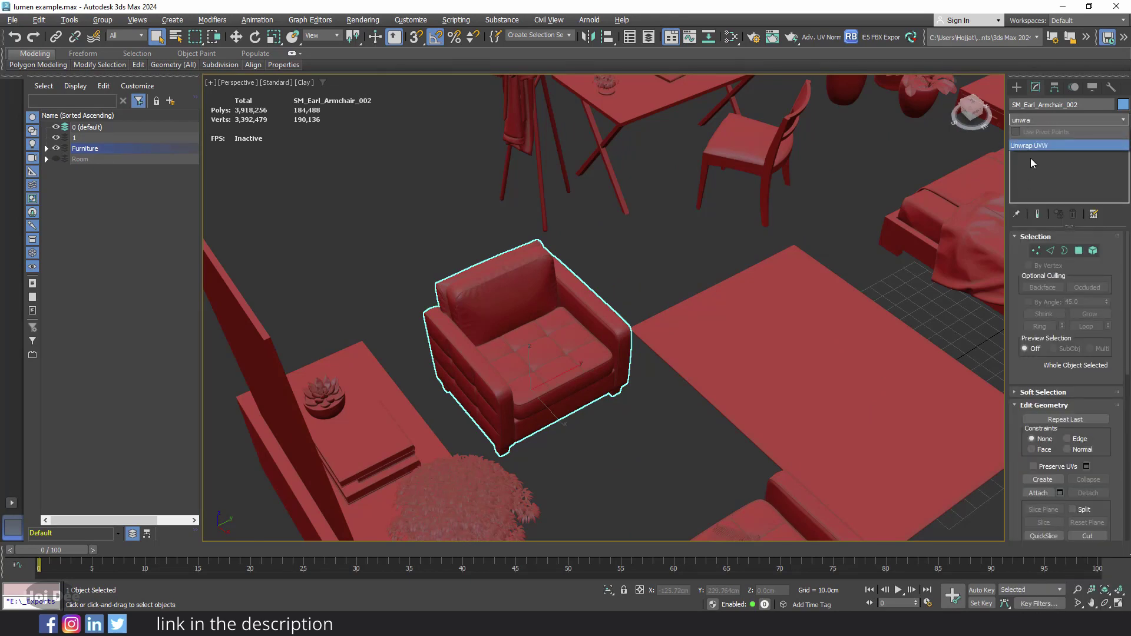
key("Return")
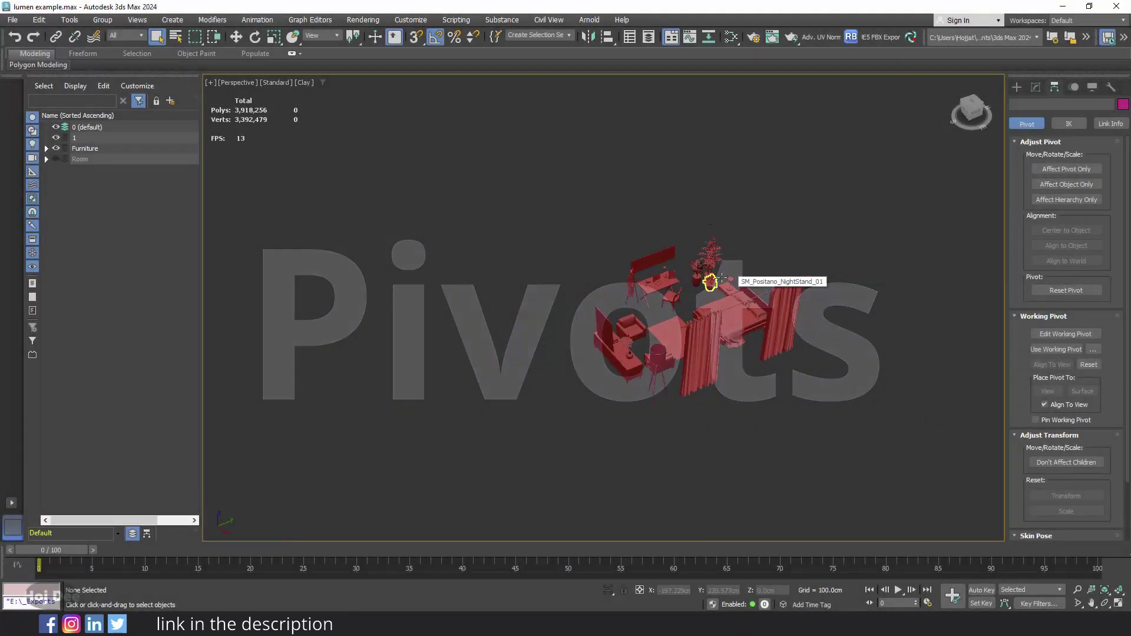
- Switch to Unreal Engine, place all 13 static meshes from the Imports folder in the level, reset their location and frame them
scroll(758, 253, "up", 5)
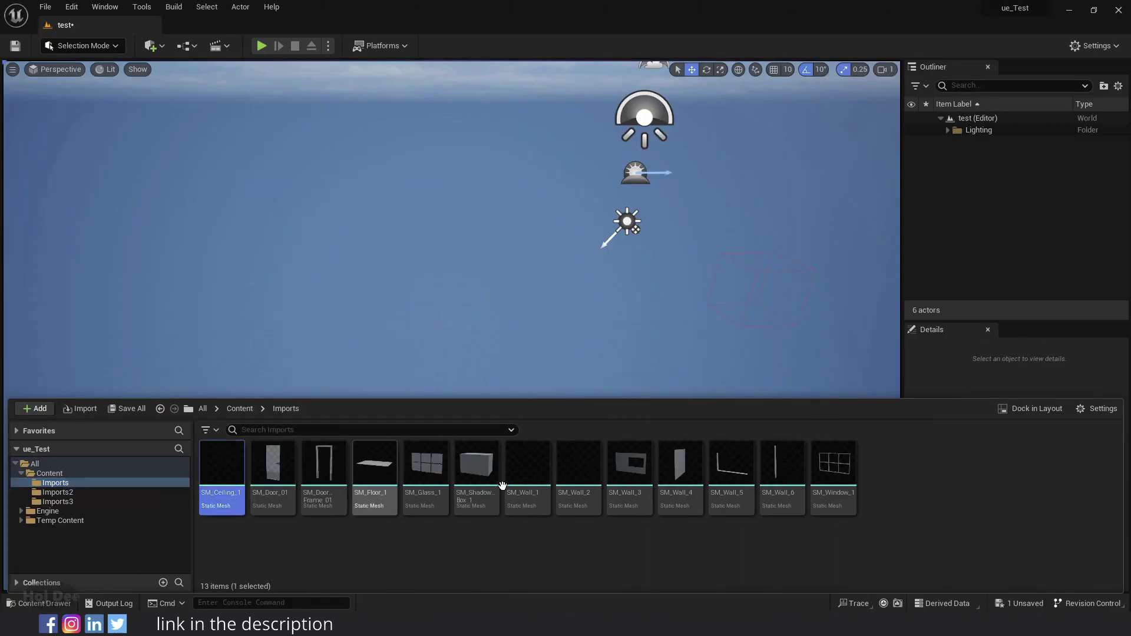
left_click(833, 471, "shift")
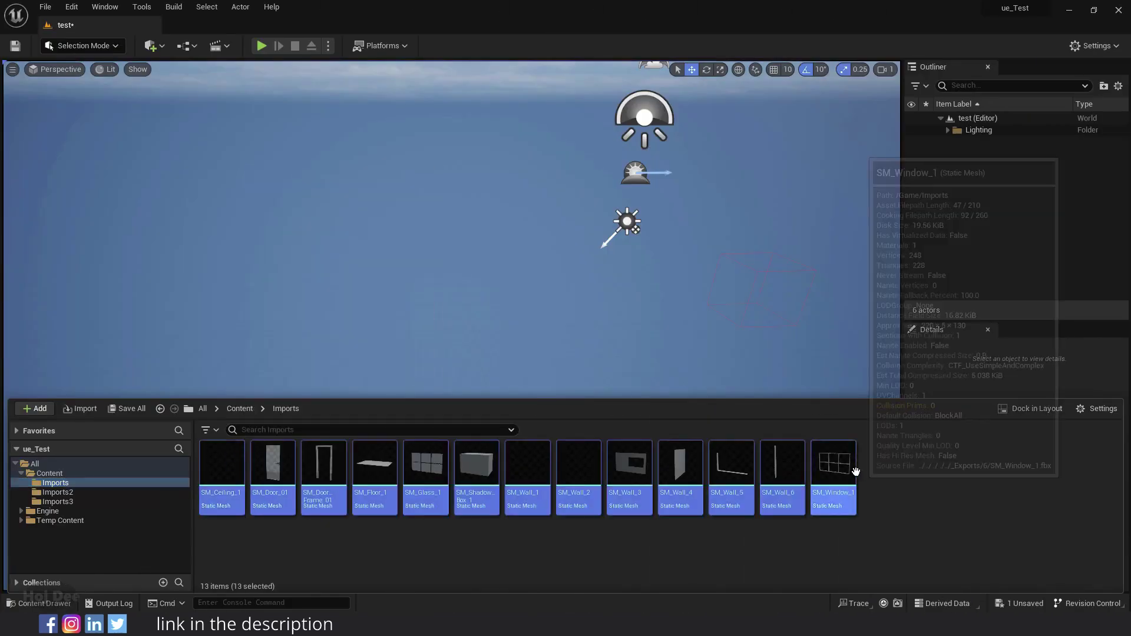
left_click_drag(583, 479, 616, 327)
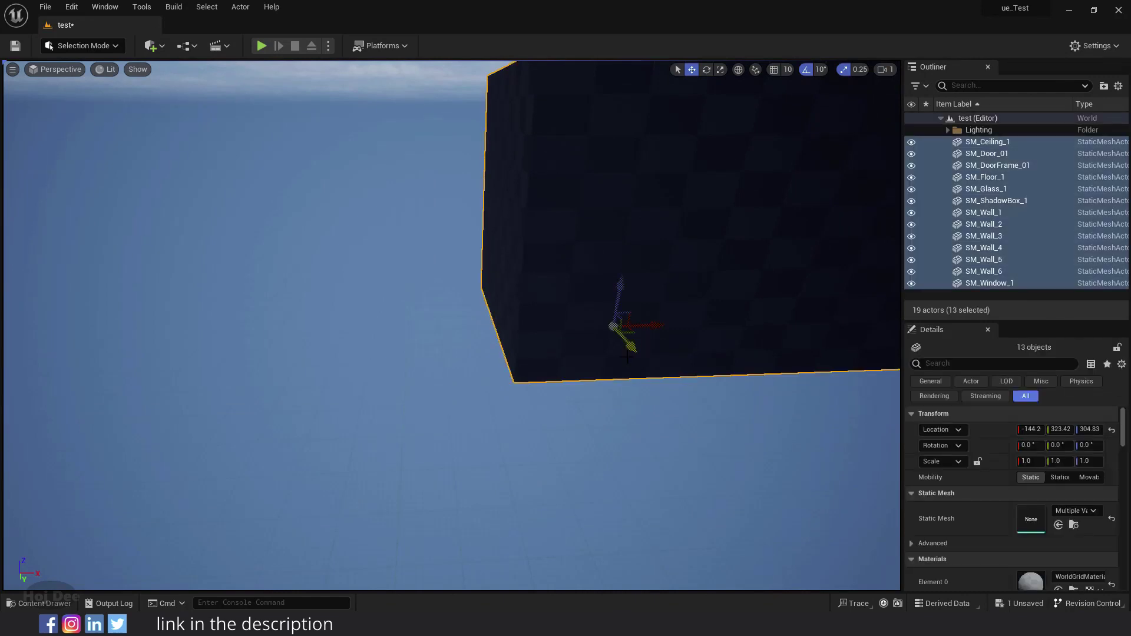
left_click(1111, 430)
key("f")
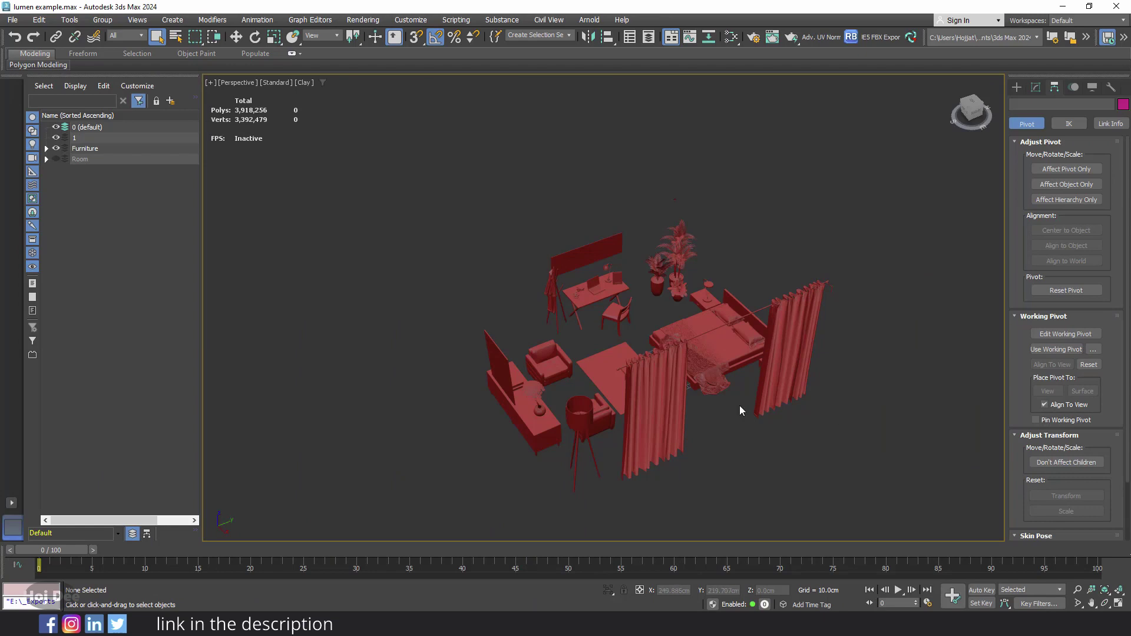
- Switch to 3ds Max and select furniture pieces such as the plant, wall frame, hanger, floor lamp and carpet to examine their pivot positions
scroll(740, 405, "up", 5)
left_click(492, 403)
left_click(759, 194)
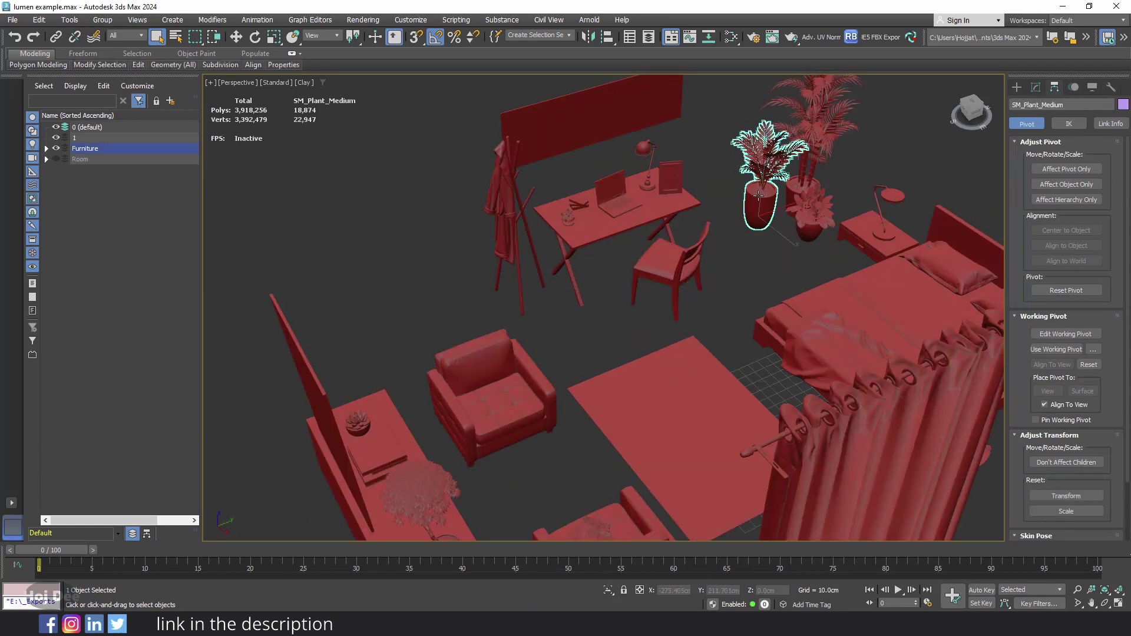
left_click(665, 208)
left_click(560, 148)
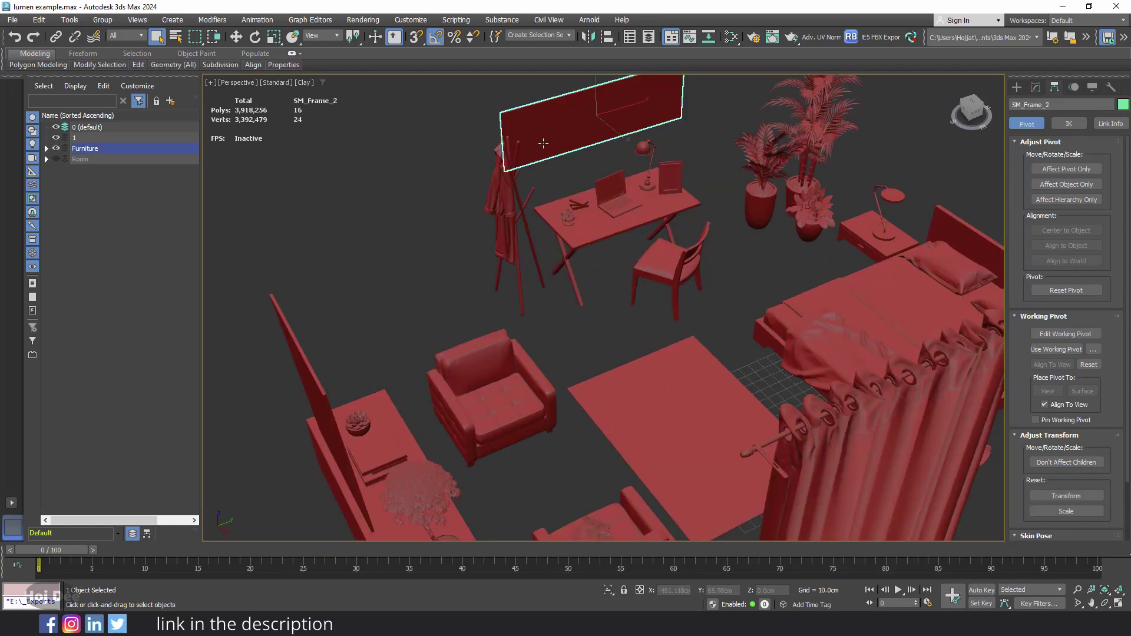
left_click(505, 212)
middle_click_drag(653, 349, 807, 344, "alt")
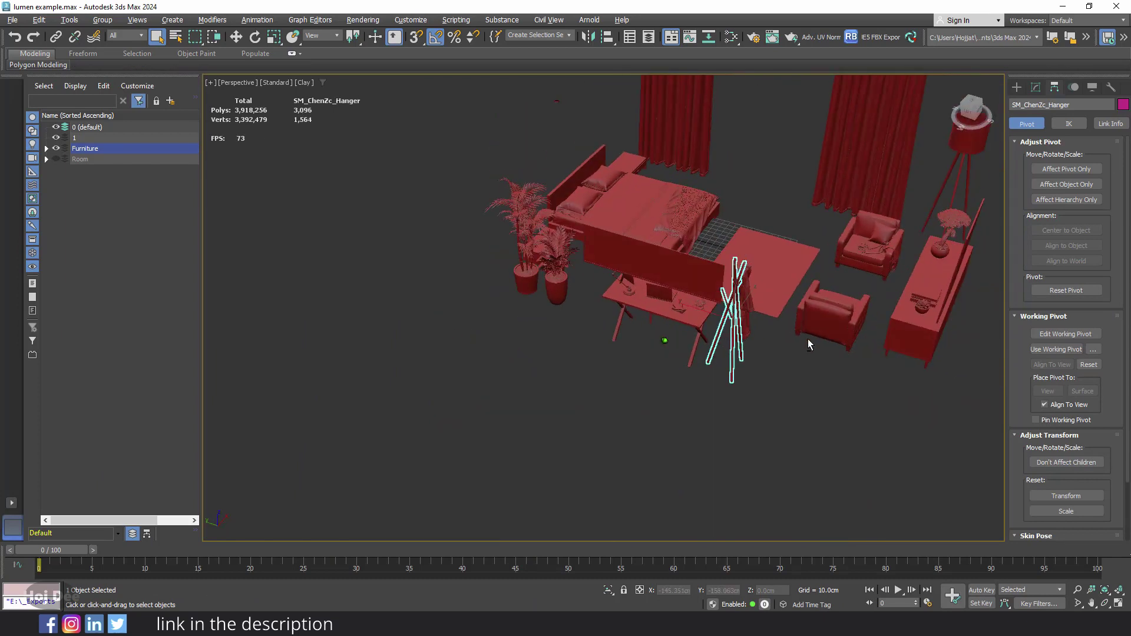
left_click(861, 247)
middle_click_drag(813, 226, 712, 307)
left_click(856, 219)
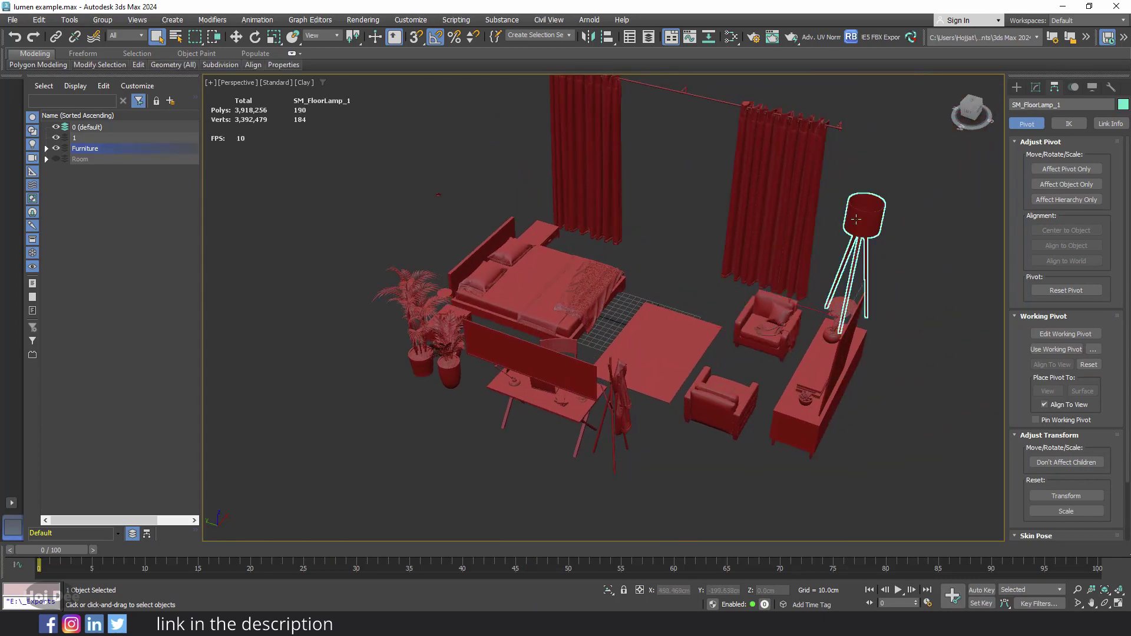
left_click(840, 364)
left_click(686, 346)
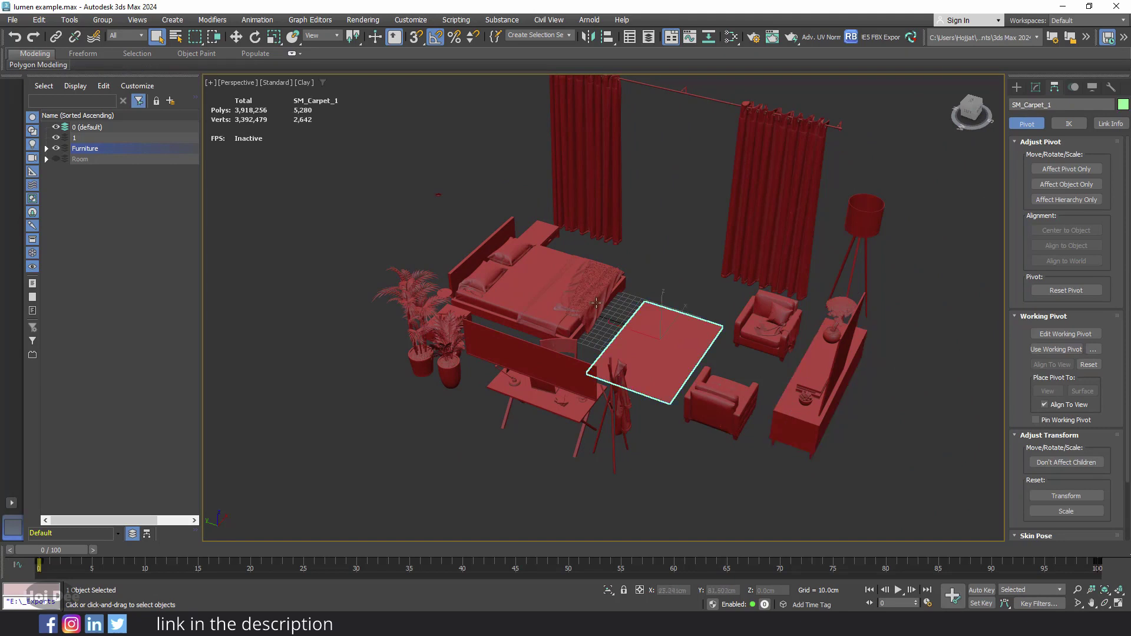
left_click(538, 234)
middle_click_drag(538, 234, 559, 249, "alt")
left_click(559, 249)
scroll(560, 249, "up", 3)
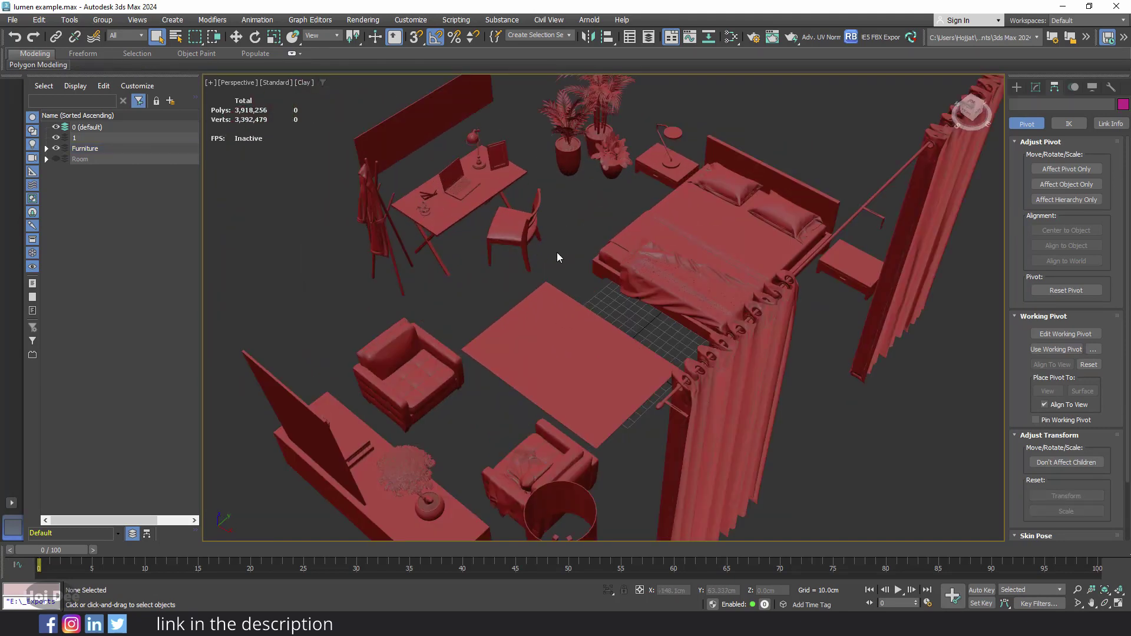
- Select the desk chair, the wall frame and the ceiling spotlight together and isolate them
middle_click_drag(486, 223, 529, 299)
left_click(533, 298)
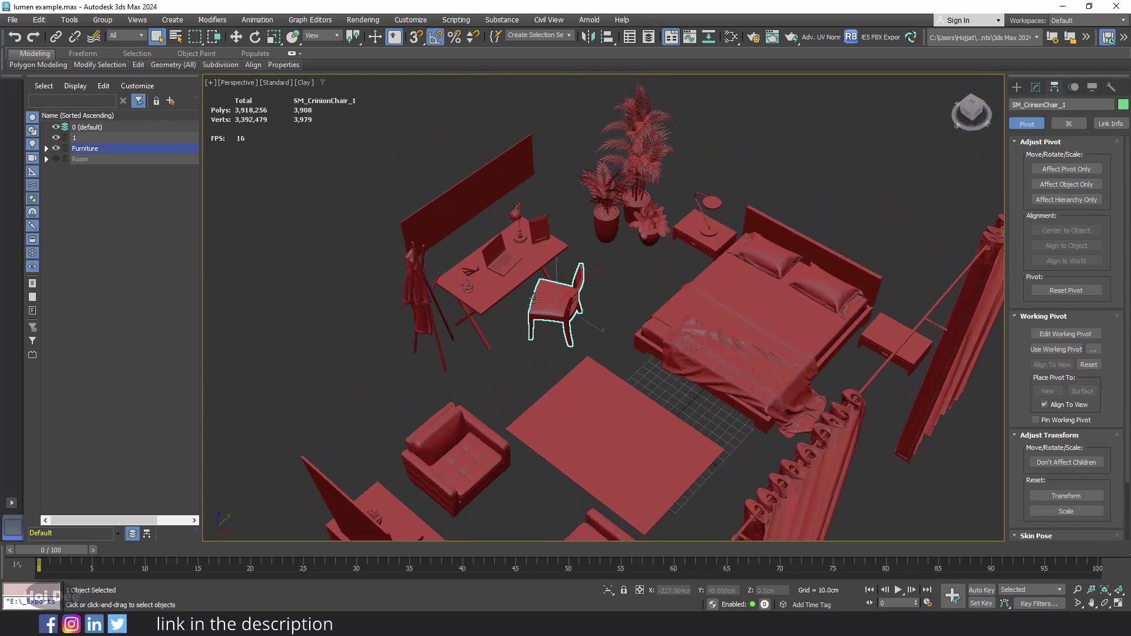
left_click(488, 192, "ctrl")
middle_click_drag(608, 226, 587, 355)
left_click(617, 175, "ctrl")
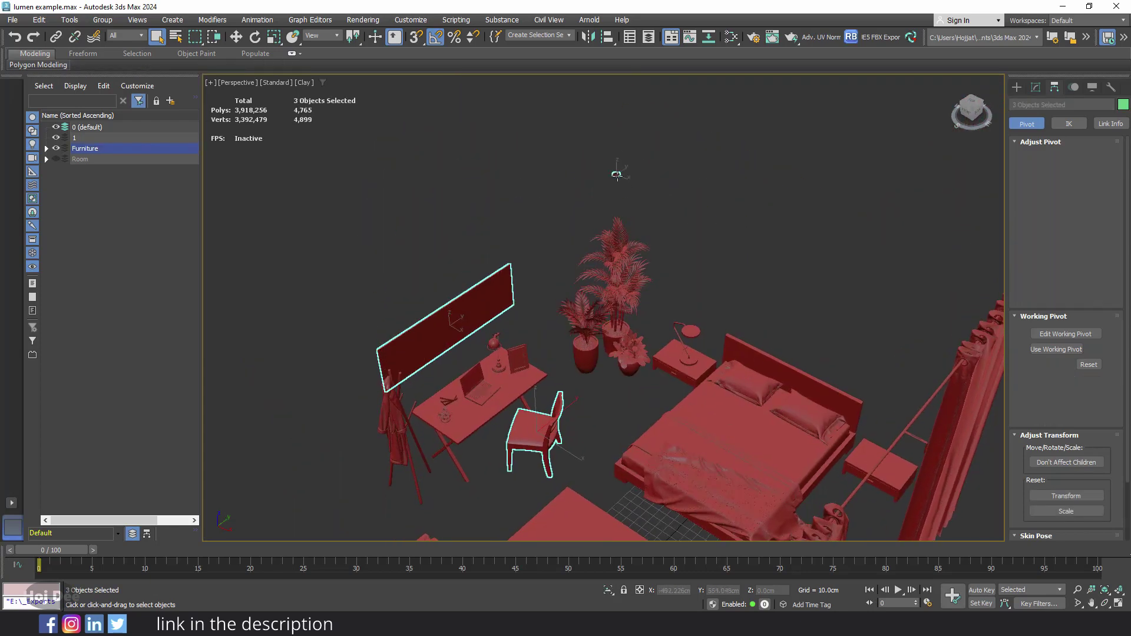
middle_click_drag(675, 231, 689, 227)
key("alt+q")
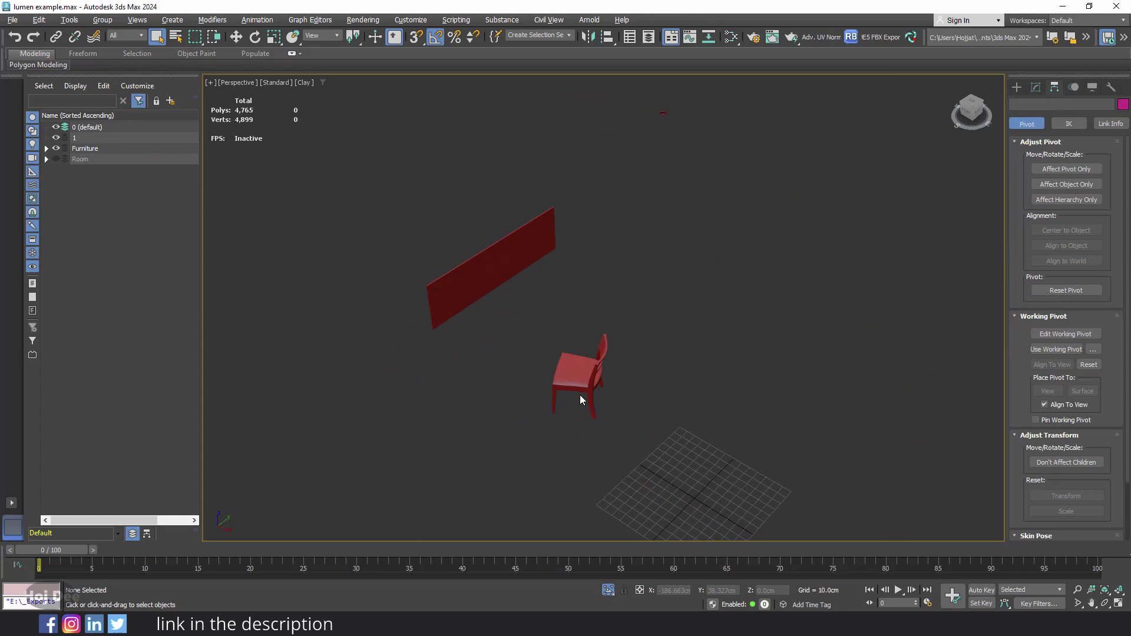
- Select the chair SM_CrinionChair_1, open the Transform Toolbox and place it beside the chair
left_click(581, 400)
left_click(39, 19)
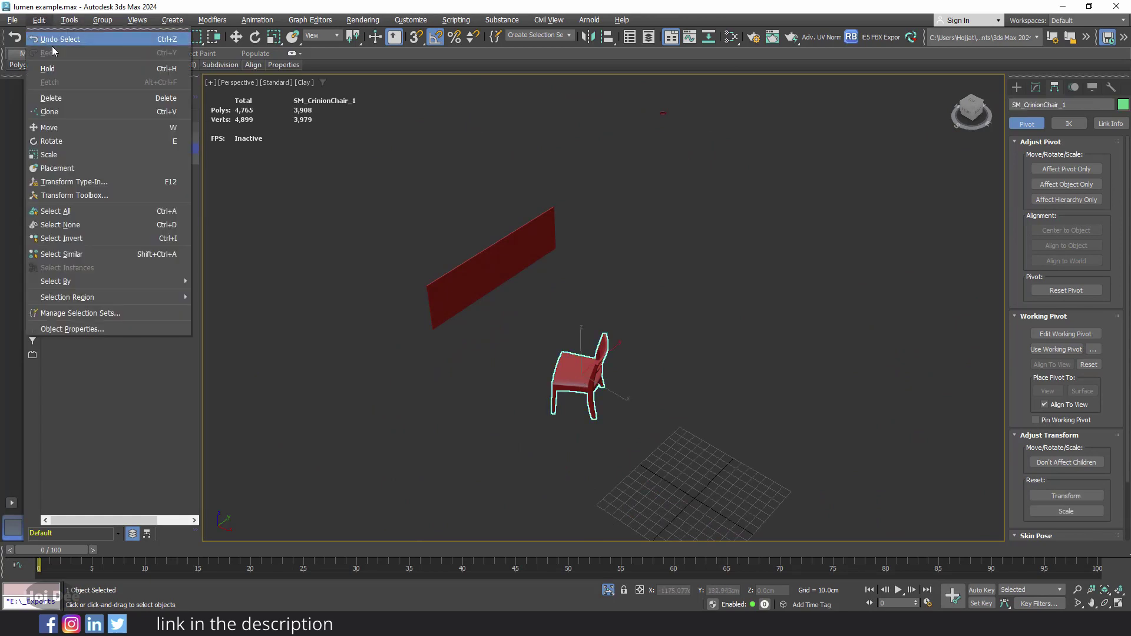
left_click(100, 196)
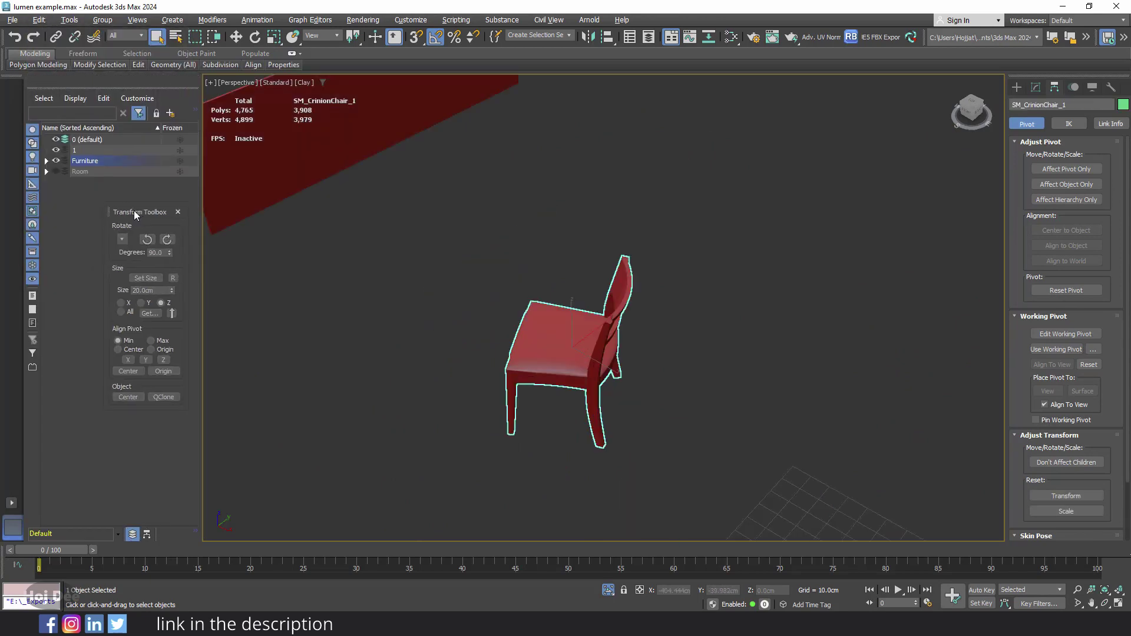
left_click_drag(134, 214, 262, 240)
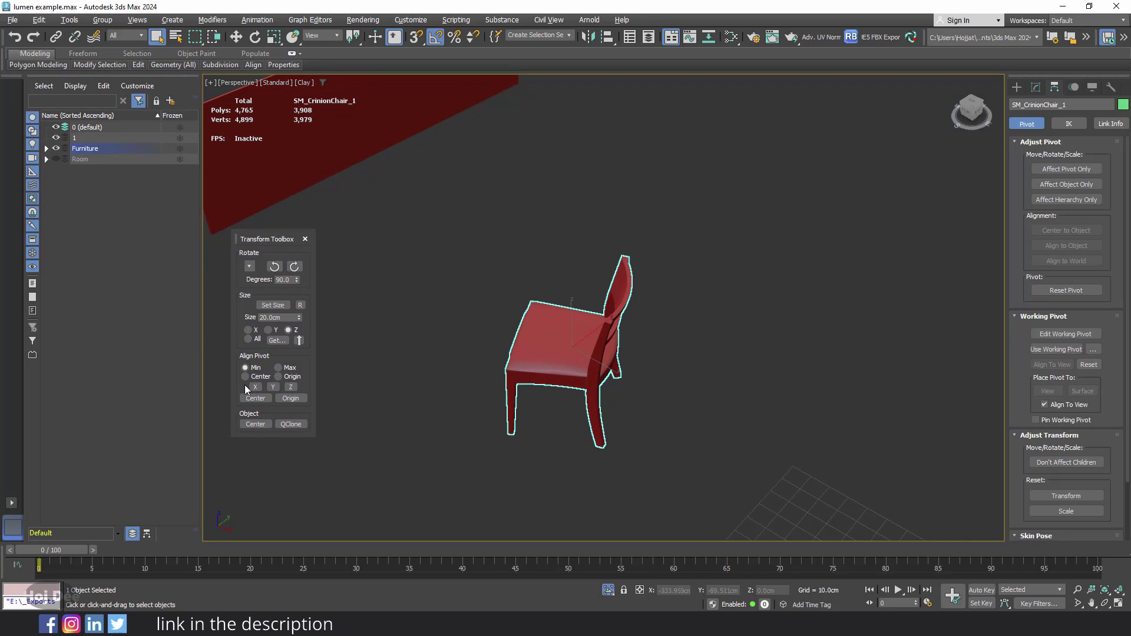
- Align the chair's pivot to the centre of its base, using the minimum alignment for Z
left_click(278, 367)
left_click(291, 387)
left_click(273, 387)
left_click(257, 377)
left_click(274, 387)
left_click(291, 387)
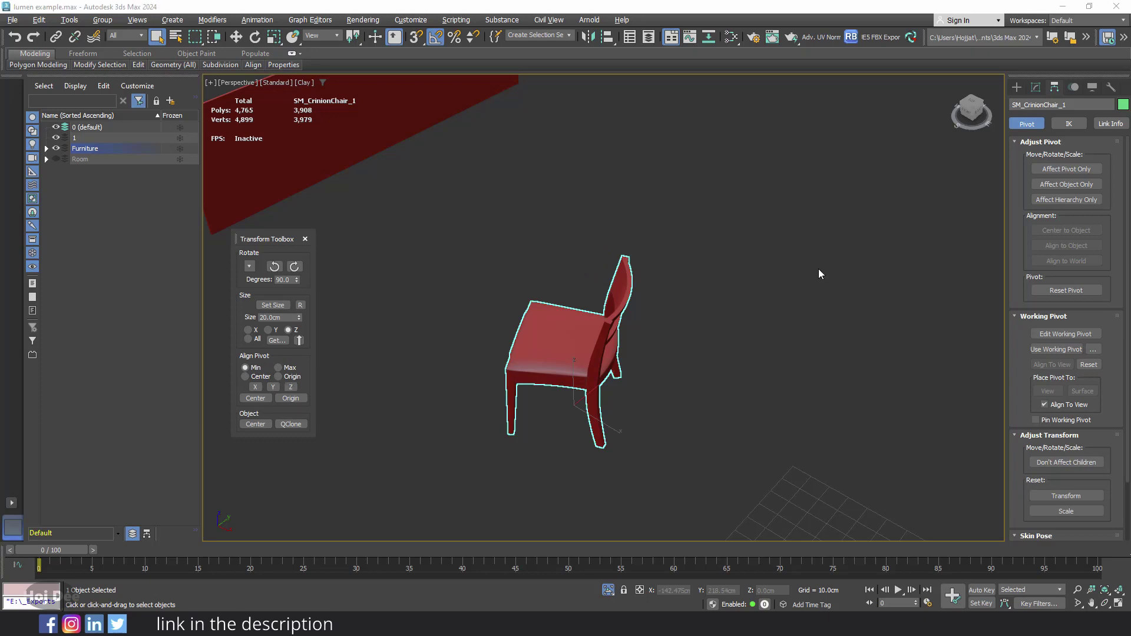
- Select the wall frame SM_Frame_2 and align its pivot along the X axis
middle_click_drag(533, 126, 792, 234)
left_click(661, 234)
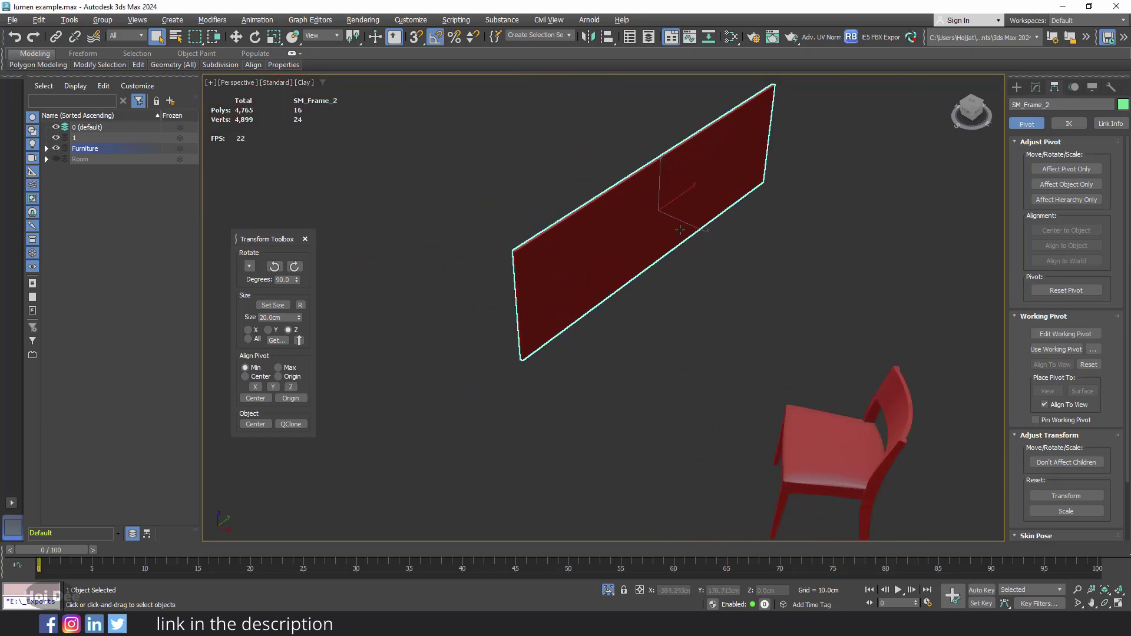
left_click(255, 387)
- Select the spotlight SM_ChenZc_SpotLight_002 and align its pivot to the maximum on Z and the centre on Y
scroll(680, 341, "down", 5)
scroll(688, 277, "up", 10)
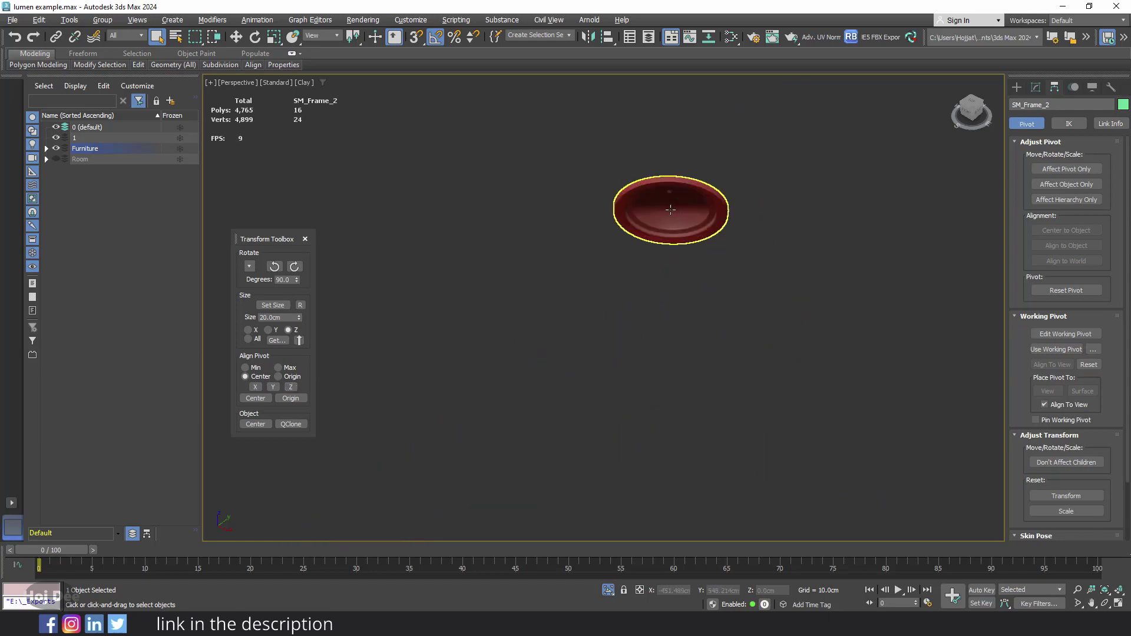
left_click(670, 210)
middle_click_drag(670, 210, 639, 322, "alt")
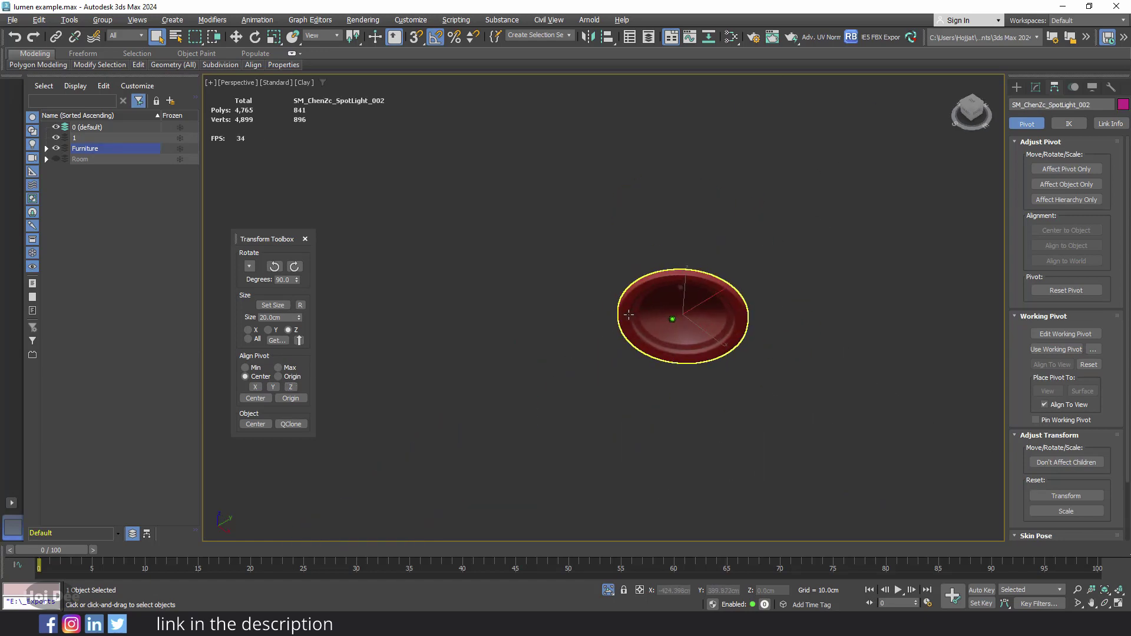
left_click(278, 368)
left_click(291, 386)
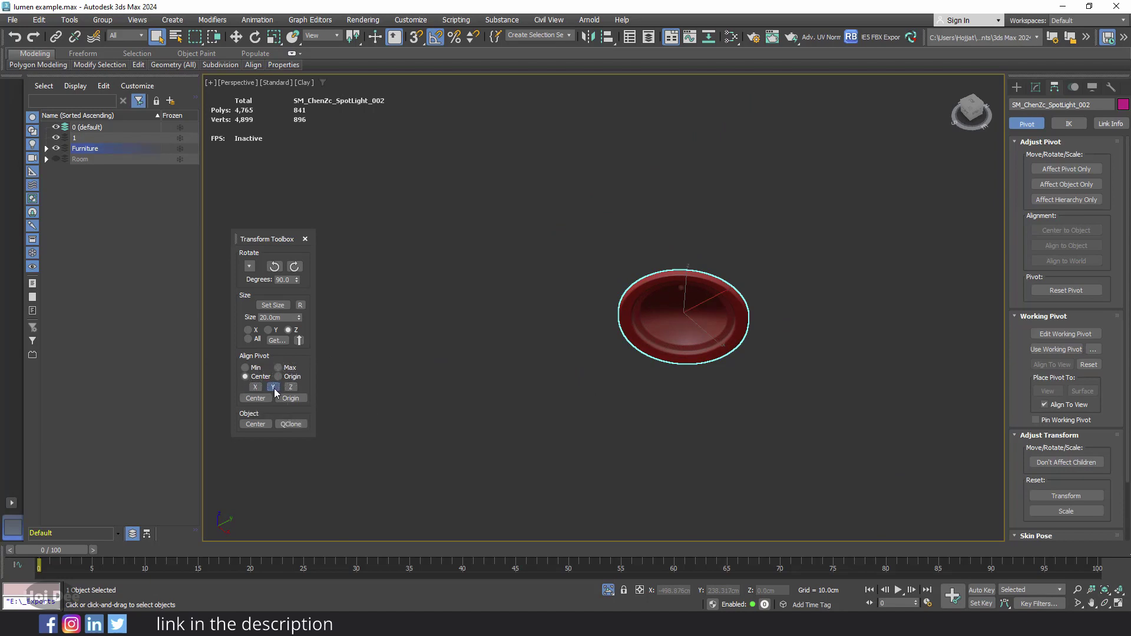
- End the isolation, isolate the table lamp SM_Positano_TableLamp_01 and enable Affect Pivot Only for it
key("alt+q")
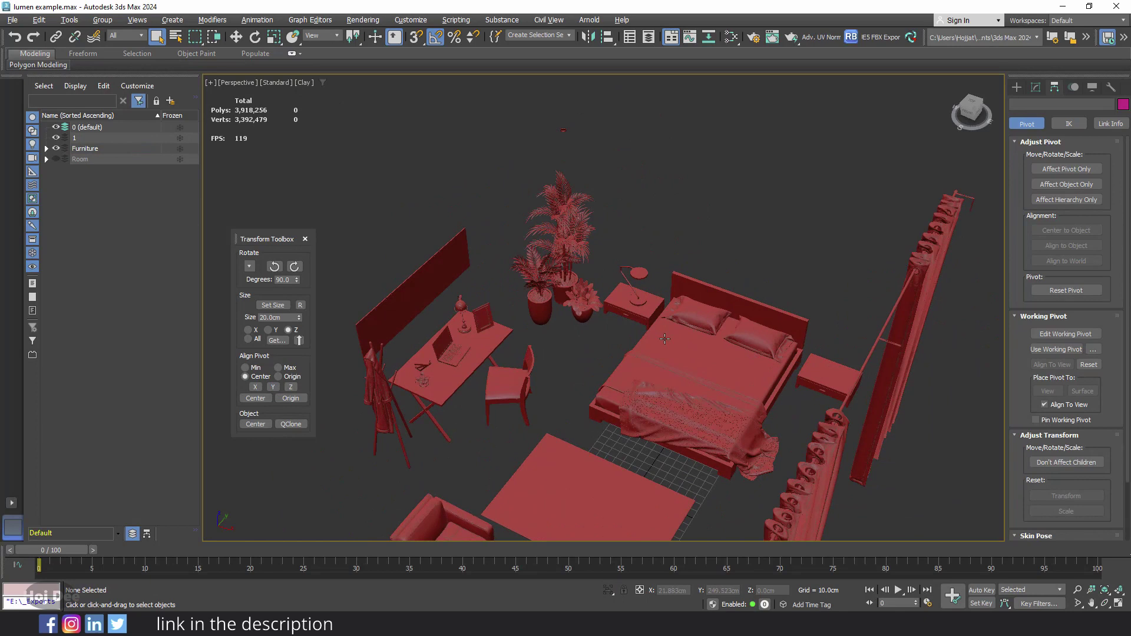
left_click(639, 299)
key("alt+q")
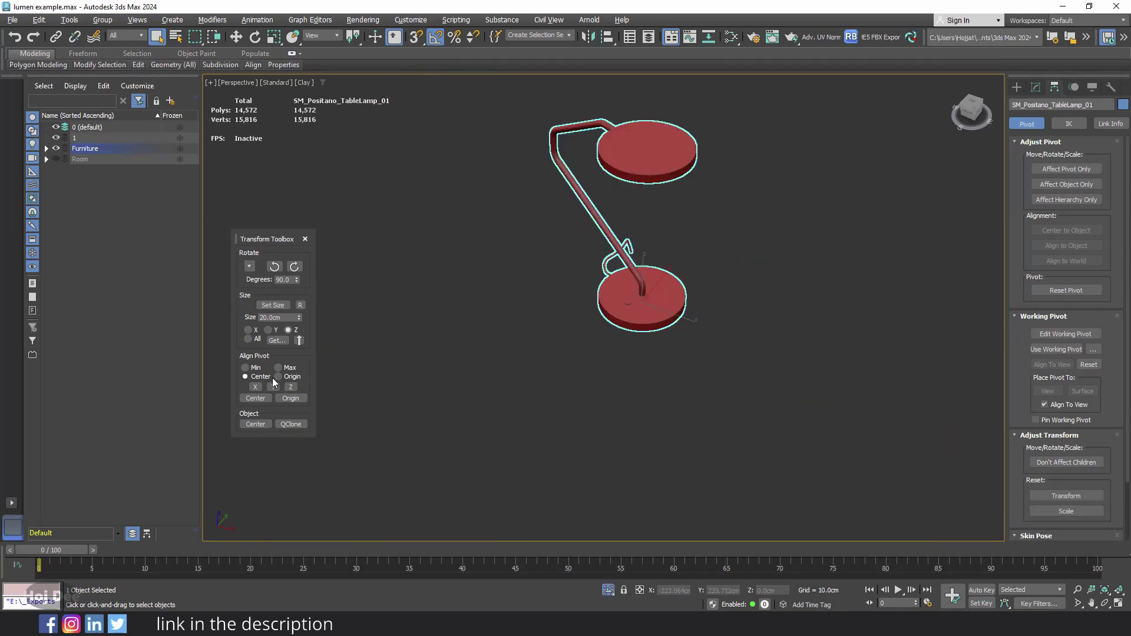
left_click(1017, 87)
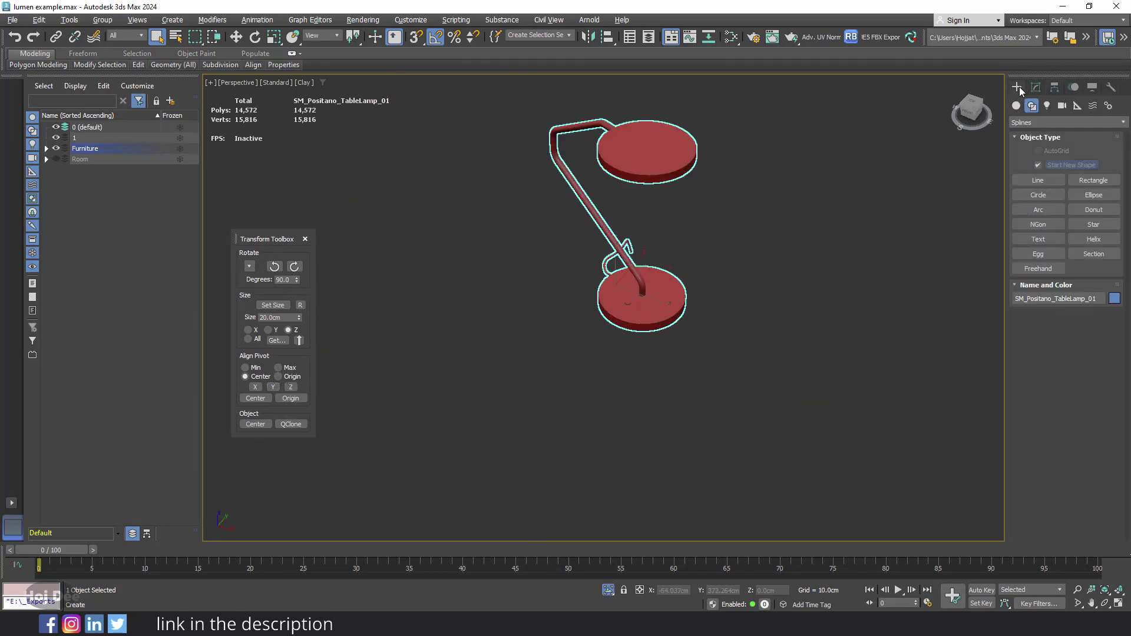
left_click(1054, 87)
left_click(1067, 170)
- Move the table lamp's pivot in the Front view to the underside of the lamp's base
key("f")
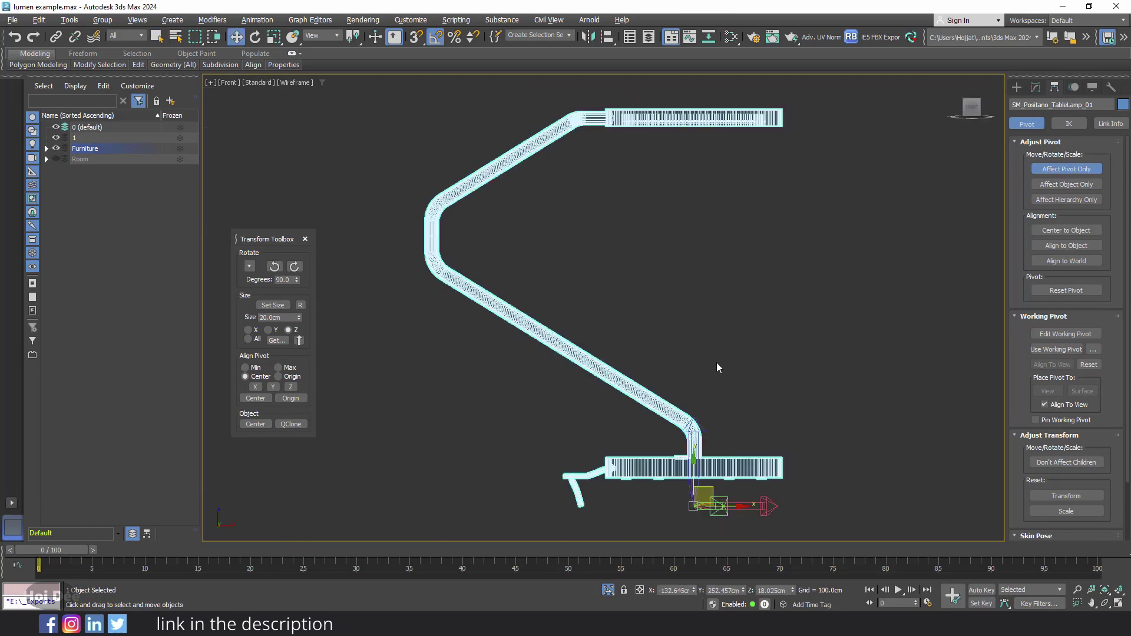
scroll(683, 406, "up", 3)
scroll(680, 436, "up", 3)
left_click_drag(735, 423, 489, 351)
scroll(734, 343, "up", 3)
scroll(486, 345, "up", 3)
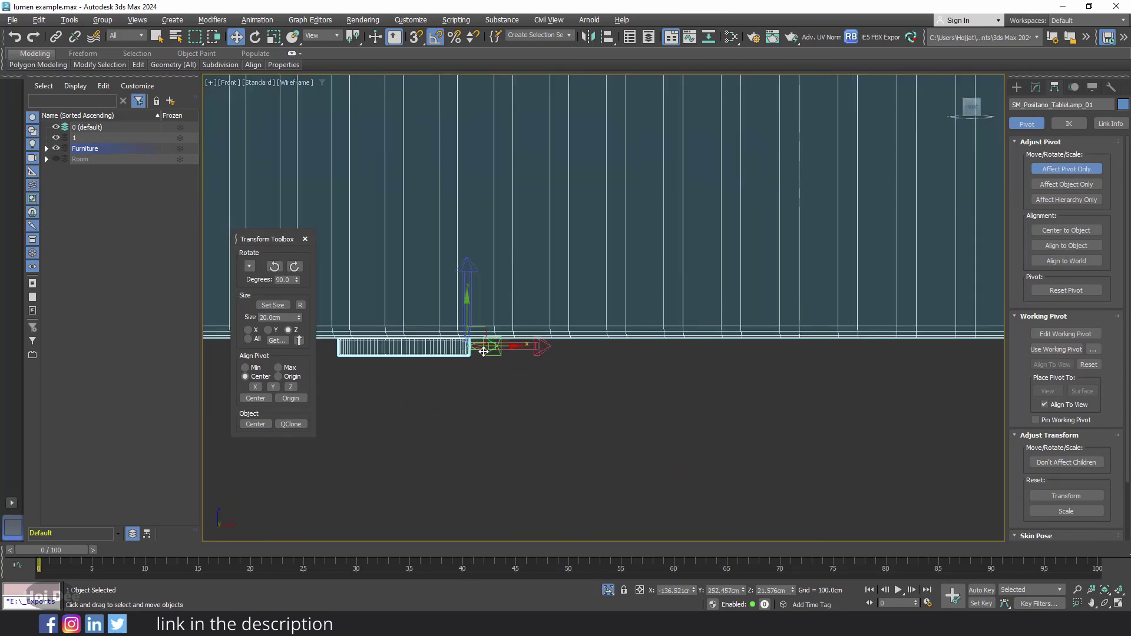
scroll(471, 324, "up", 5)
- Move the table lamp's pivot in the Top view to the middle of its round base and return to the perspective view
key("t")
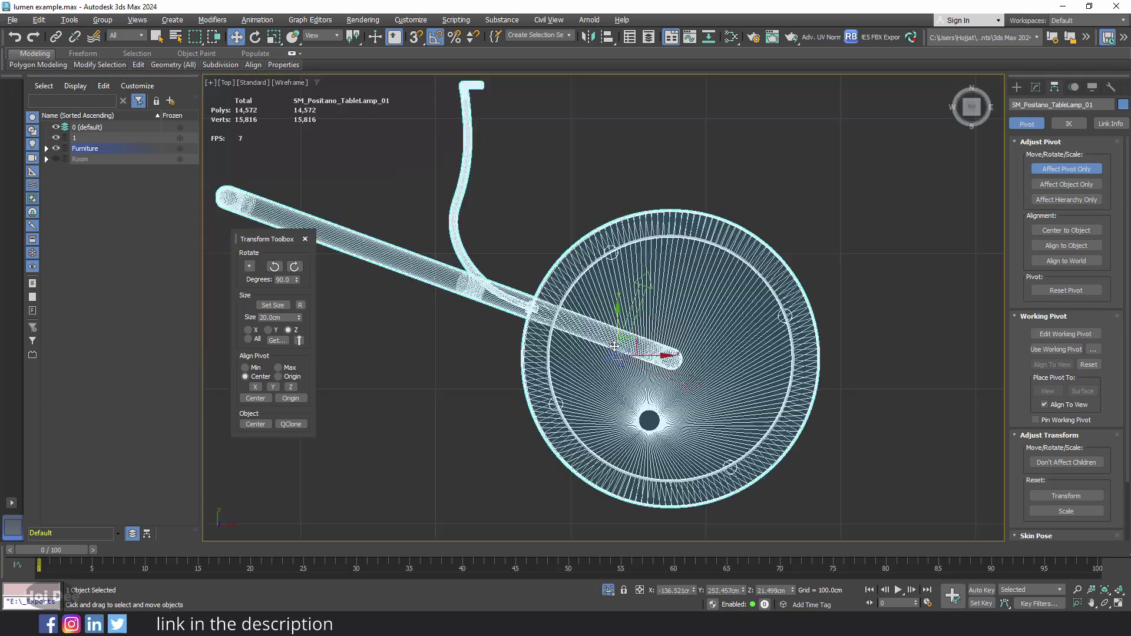
scroll(571, 345, "up", 3)
left_click_drag(570, 345, 707, 342)
key("p")
left_click(815, 324)
middle_click_drag(814, 324, 822, 300, "alt")
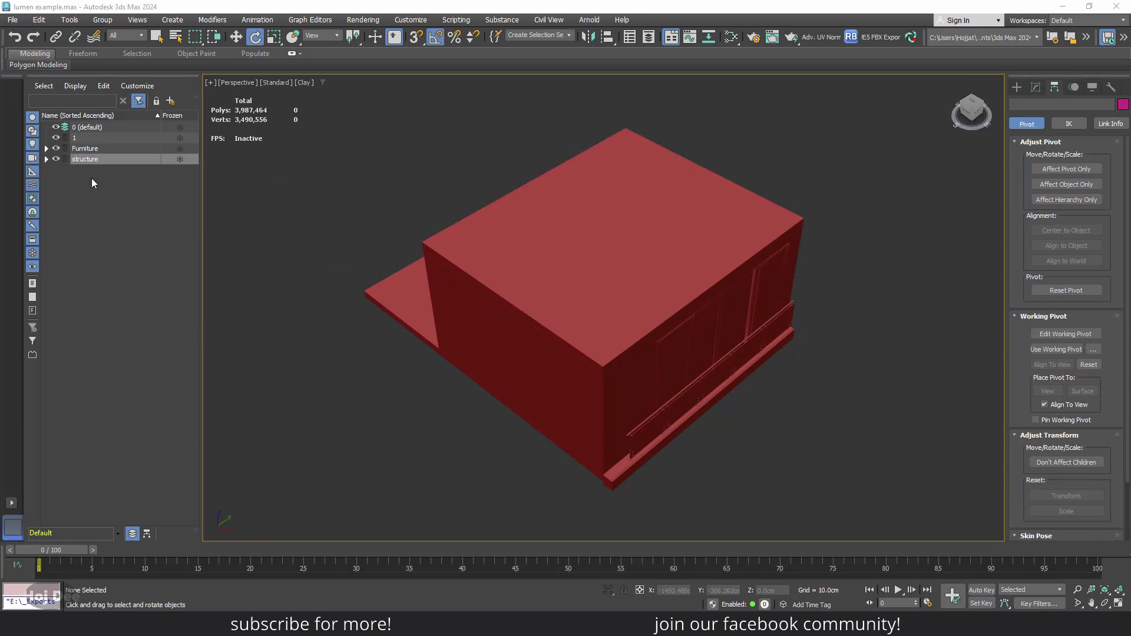
- Toggle the visibility of the structure and Furniture layers and hide the room's ceiling to inspect the structure and furniture separately
left_click(55, 159)
left_click(56, 159)
left_click(55, 148)
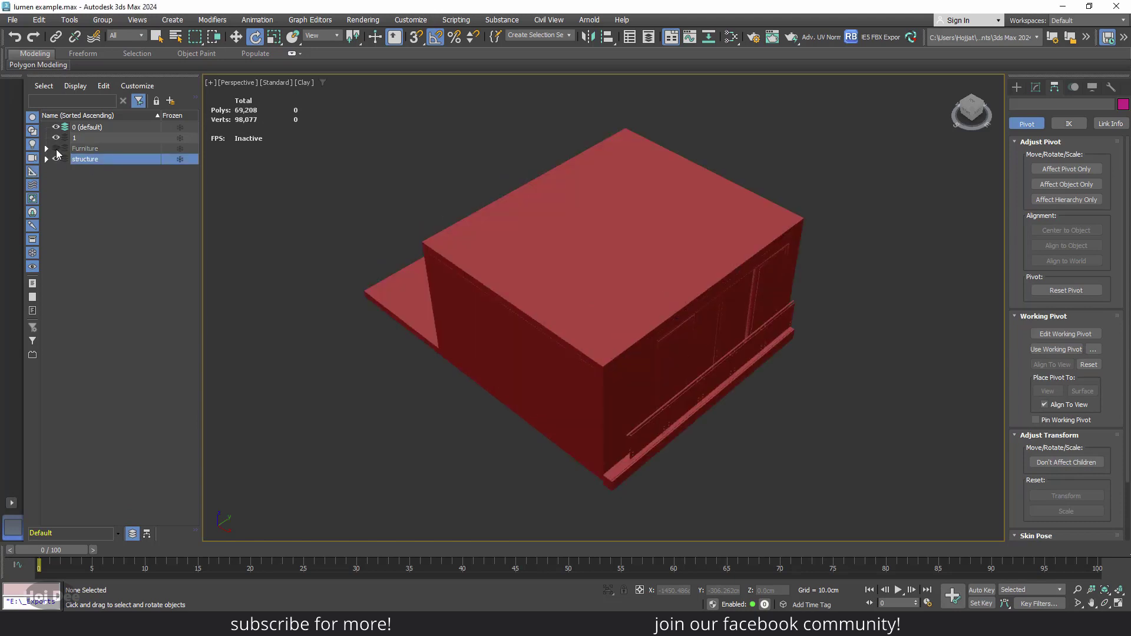
left_click(619, 217)
right_click(619, 217)
left_click(638, 177)
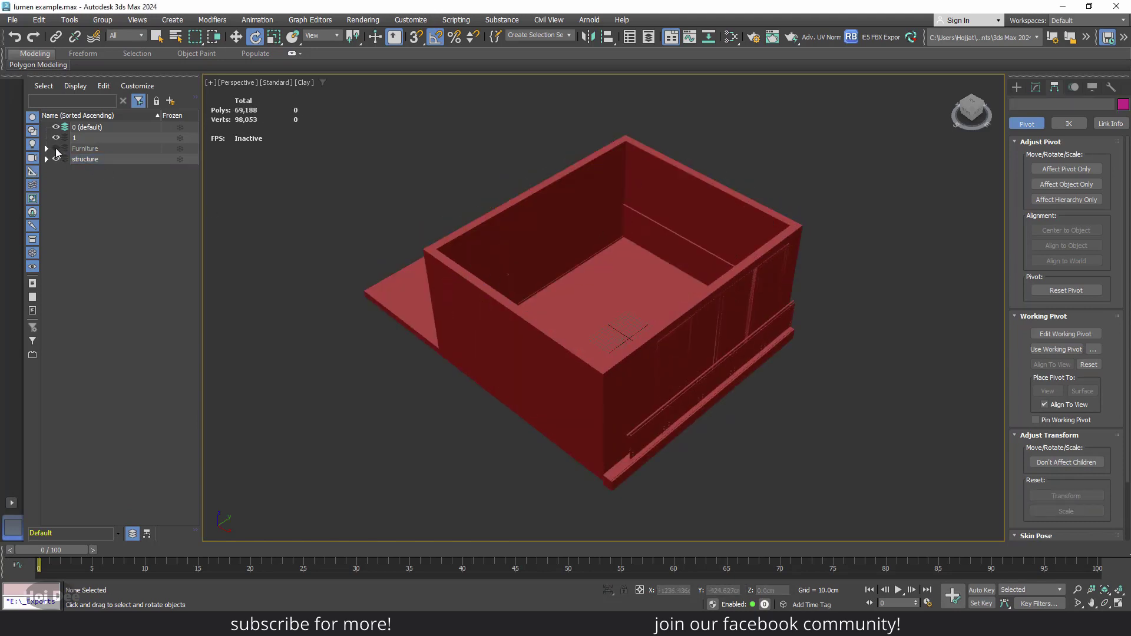
left_click(55, 149)
left_click(55, 148)
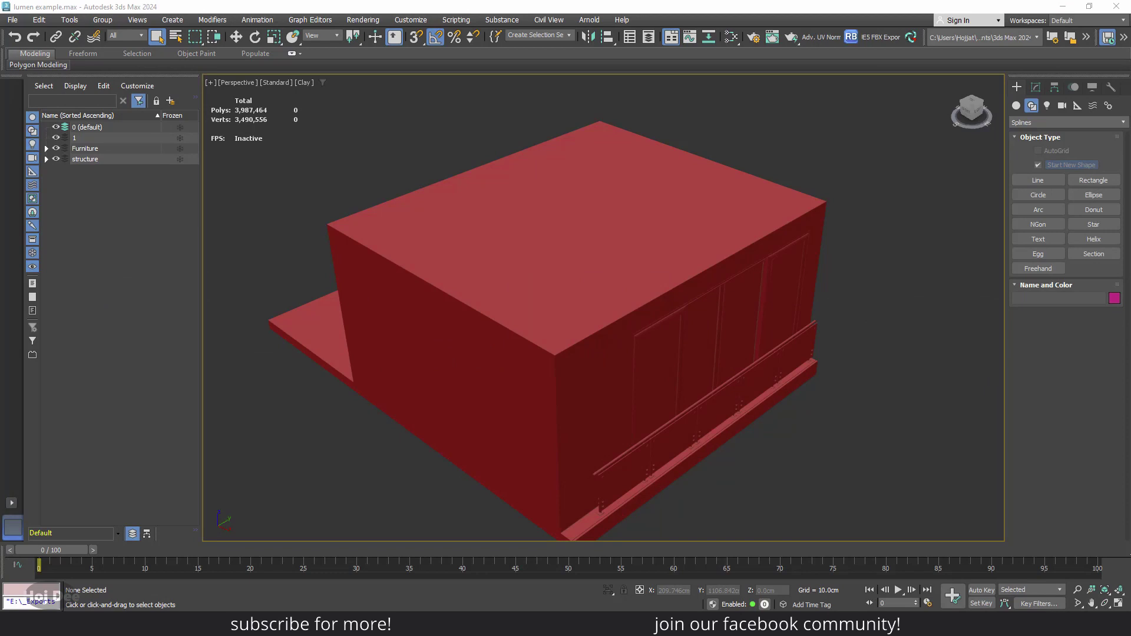
- Hide the structure layer, then isolate and frame the chair SM_CrinionChair_1
left_click(55, 159)
left_click(542, 309)
key("alt+q")
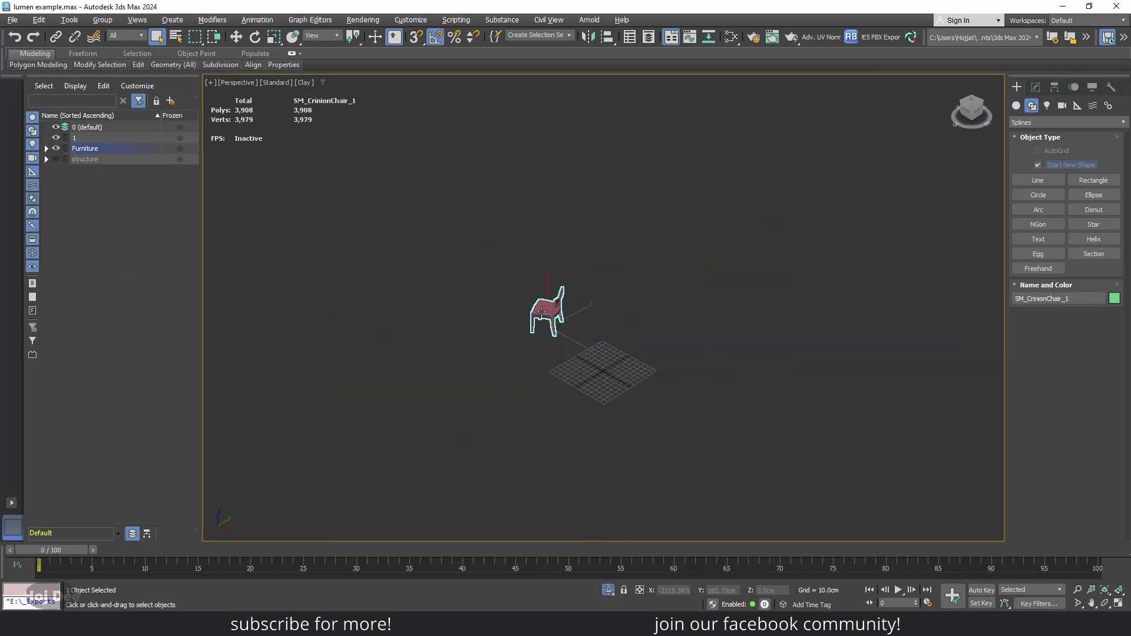
key("z")
middle_click_drag(542, 313, 518, 308, "alt")
- Select all elements of the chair's Editable Poly and examine the orientation of its faces
left_click(1035, 89)
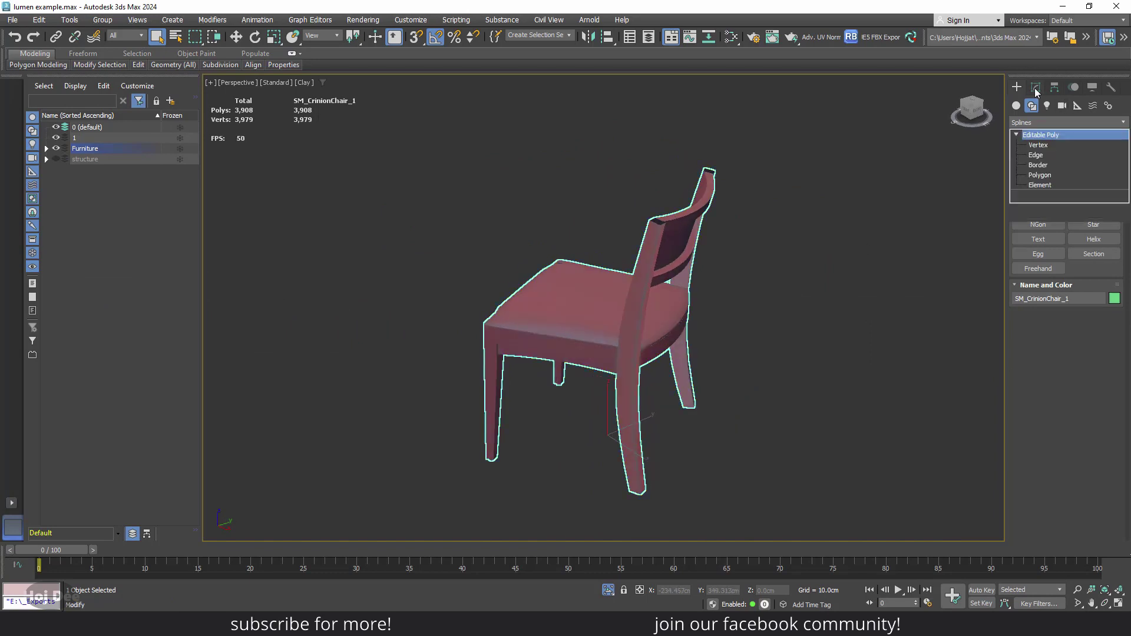
left_click(1040, 185)
key("ctrl+a")
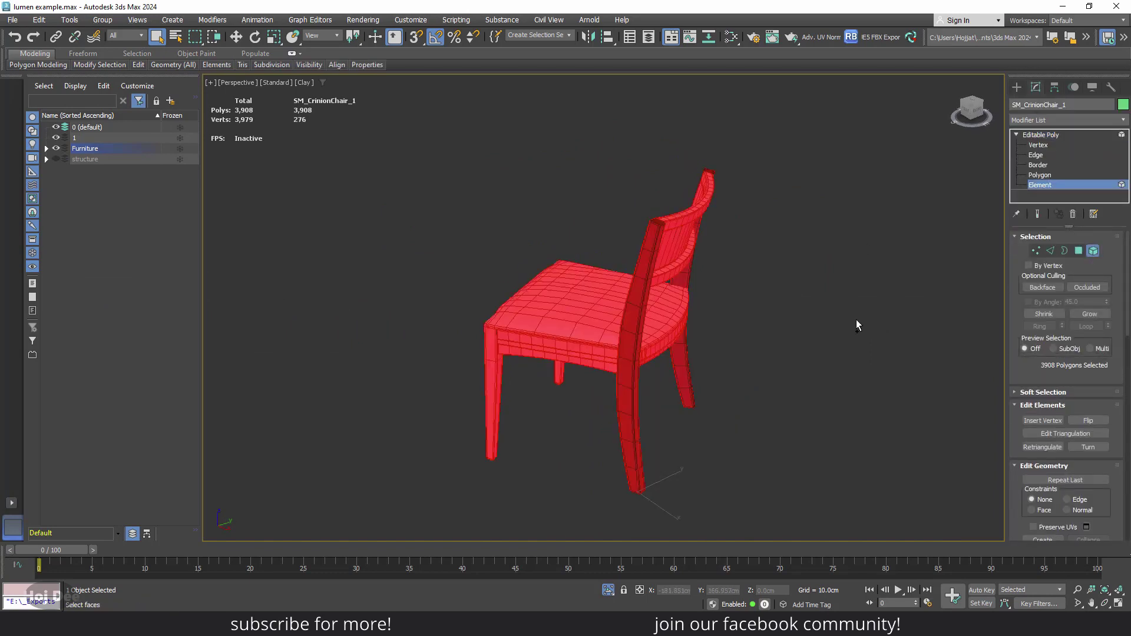
middle_click_drag(679, 338, 654, 339, "alt")
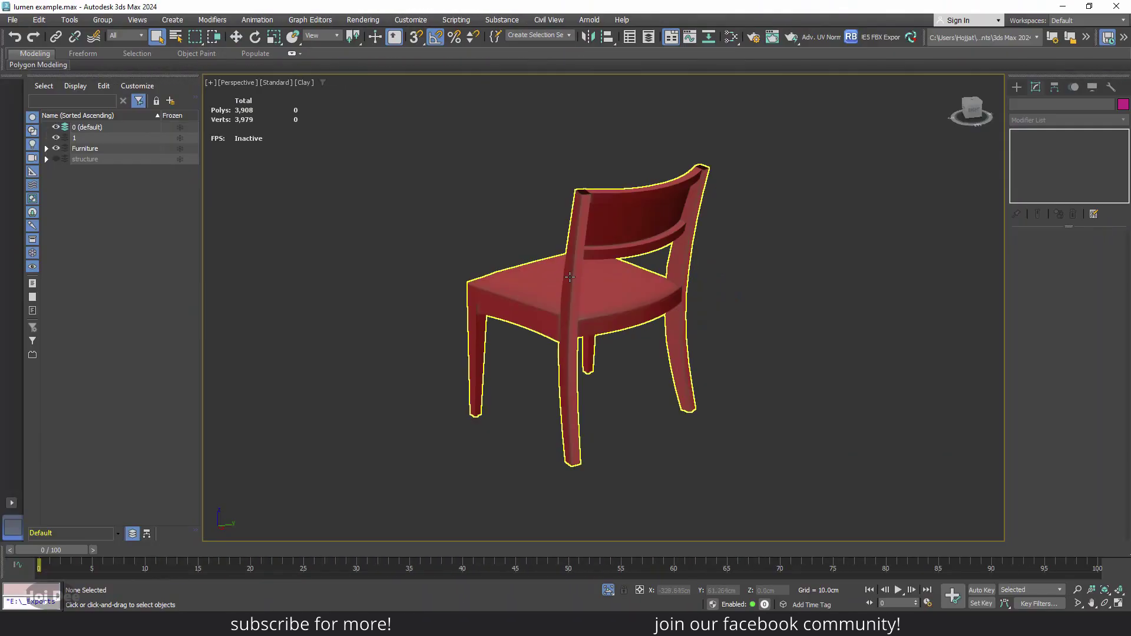
- Flip the normals of the two elements forming the chair's back legs and backrest posts
left_click(613, 292)
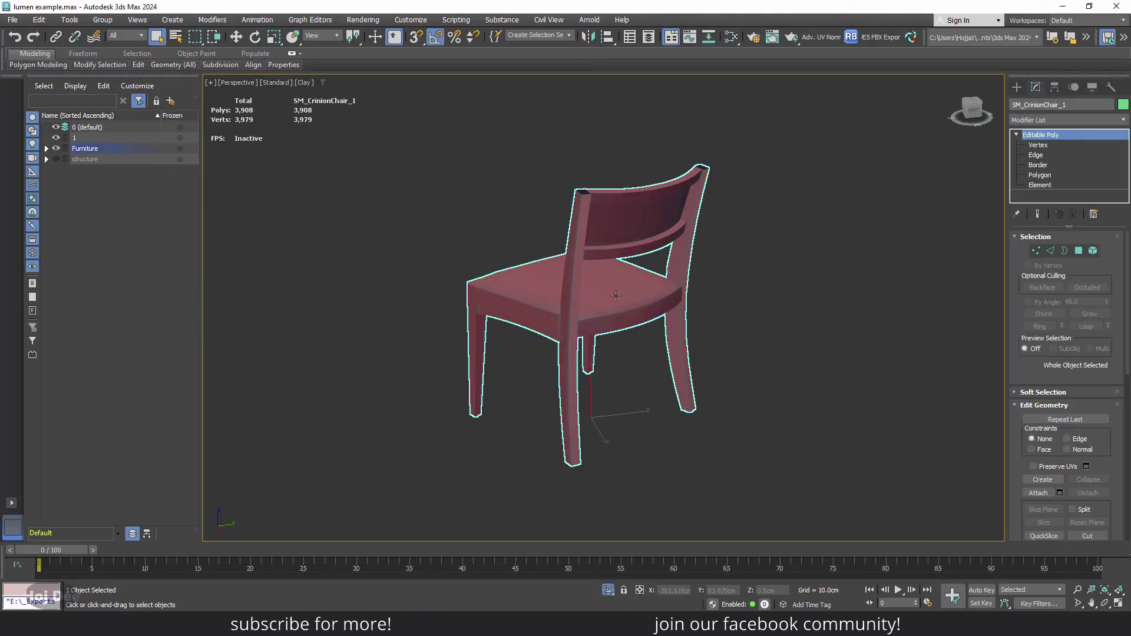
left_click(1093, 251)
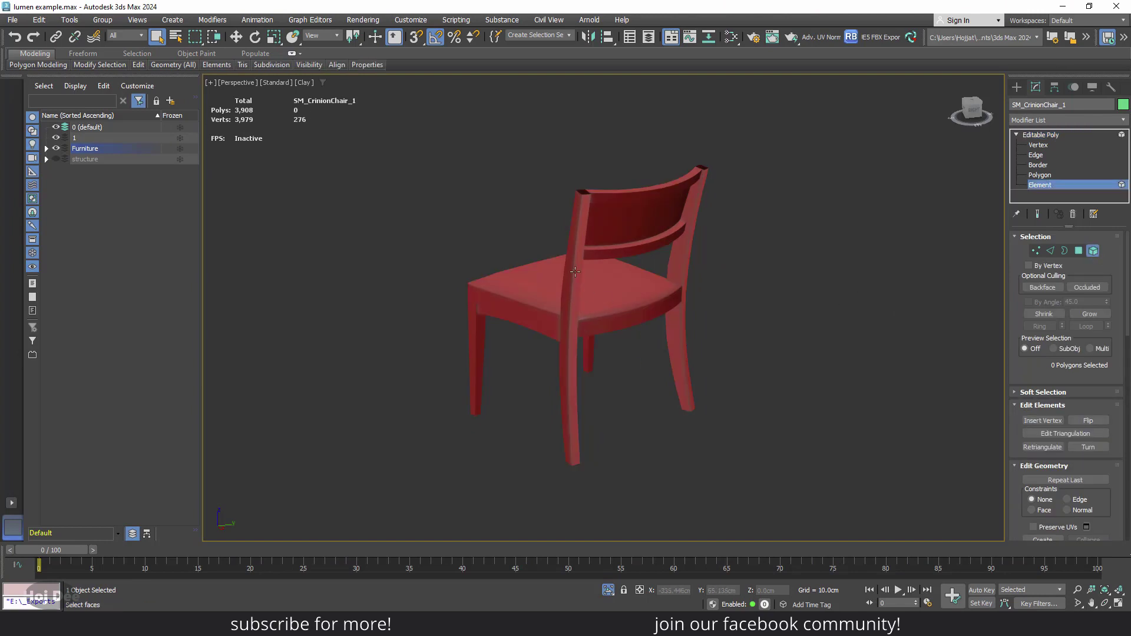
left_click(587, 268)
left_click(692, 271, "ctrl")
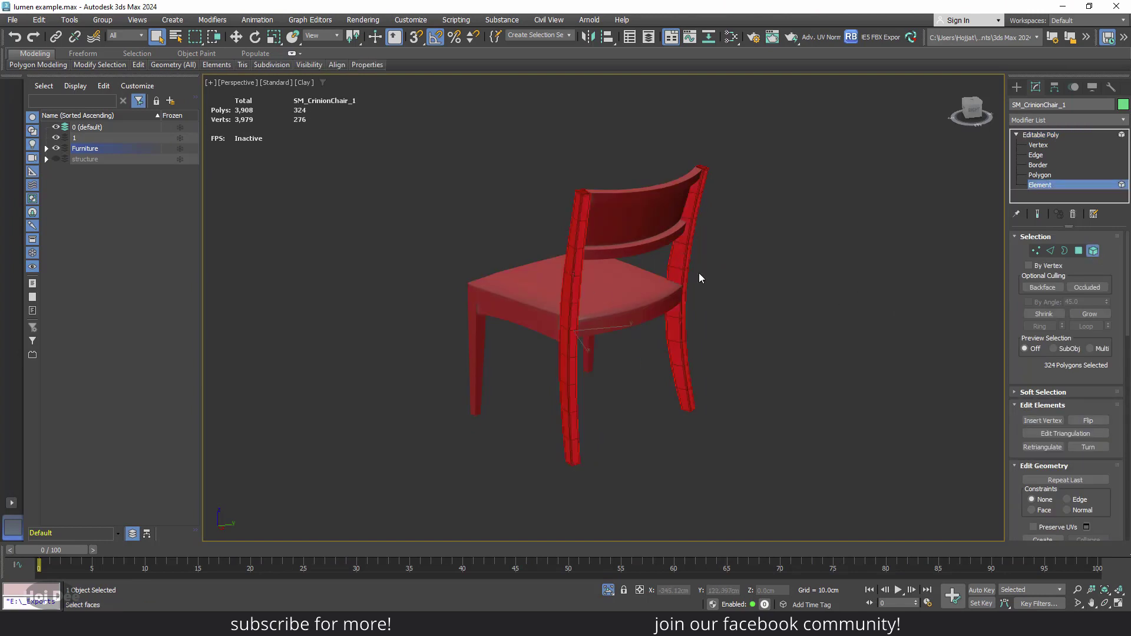
left_click(1087, 420)
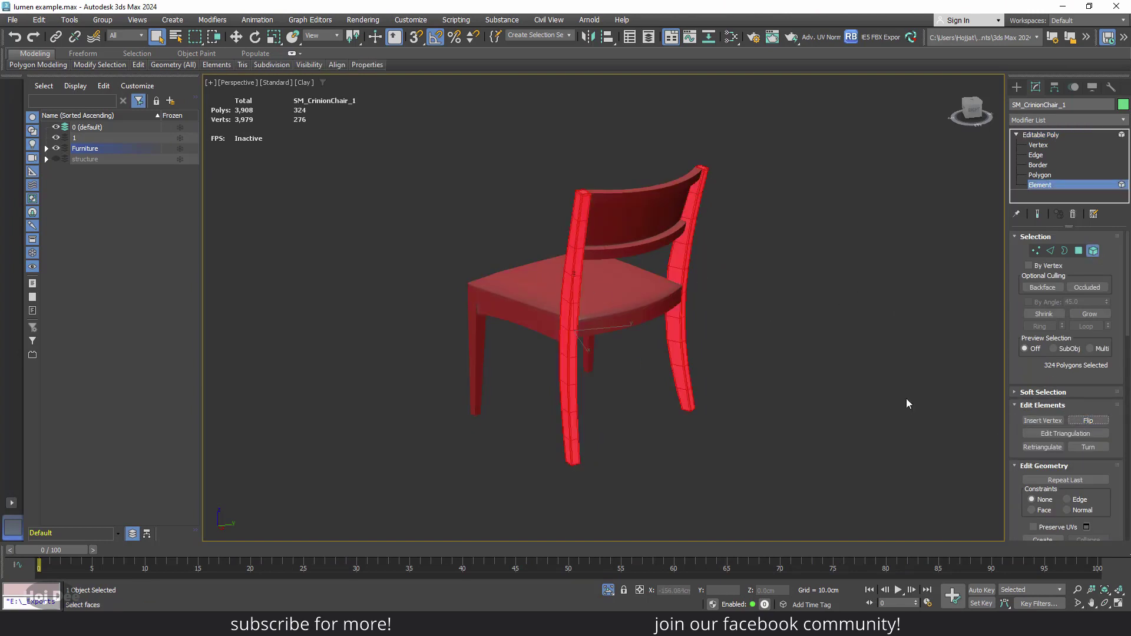
- Deselect the chair's elements, look over the chair and save the scene
left_click(772, 335)
left_click_drag(416, 326, 412, 377)
key("ctrl+s")
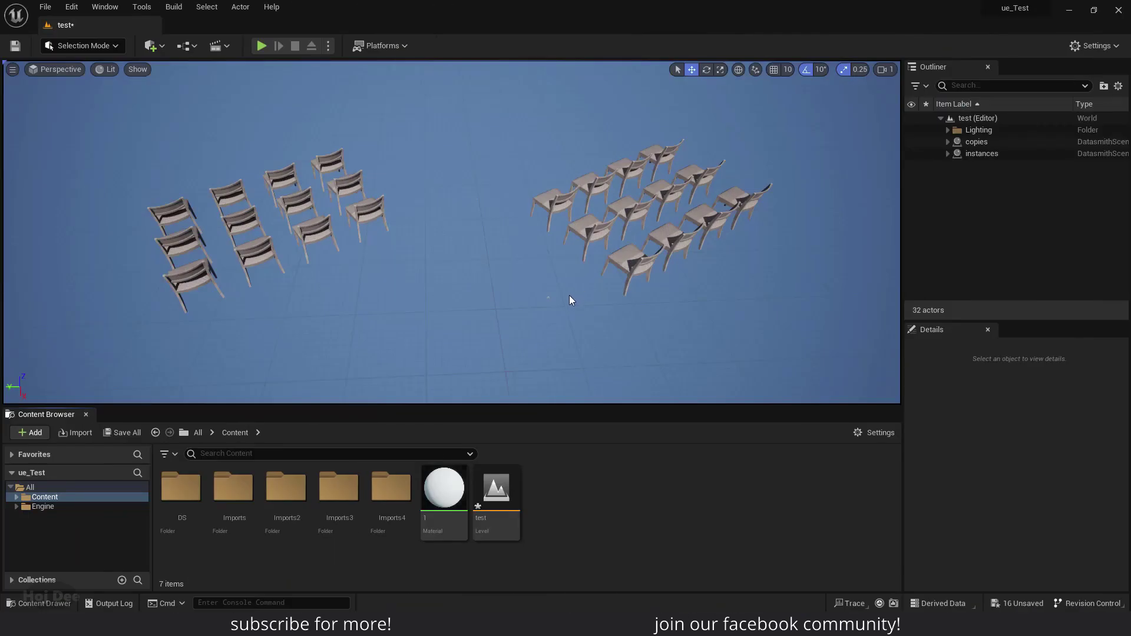
- Switch to Unreal Engine, select chairs SM_Chair_001 to SM_Chair_012 under the instances scene and locate their source mesh in the project content
left_click(947, 153)
left_click(978, 165)
left_click(990, 295, "shift")
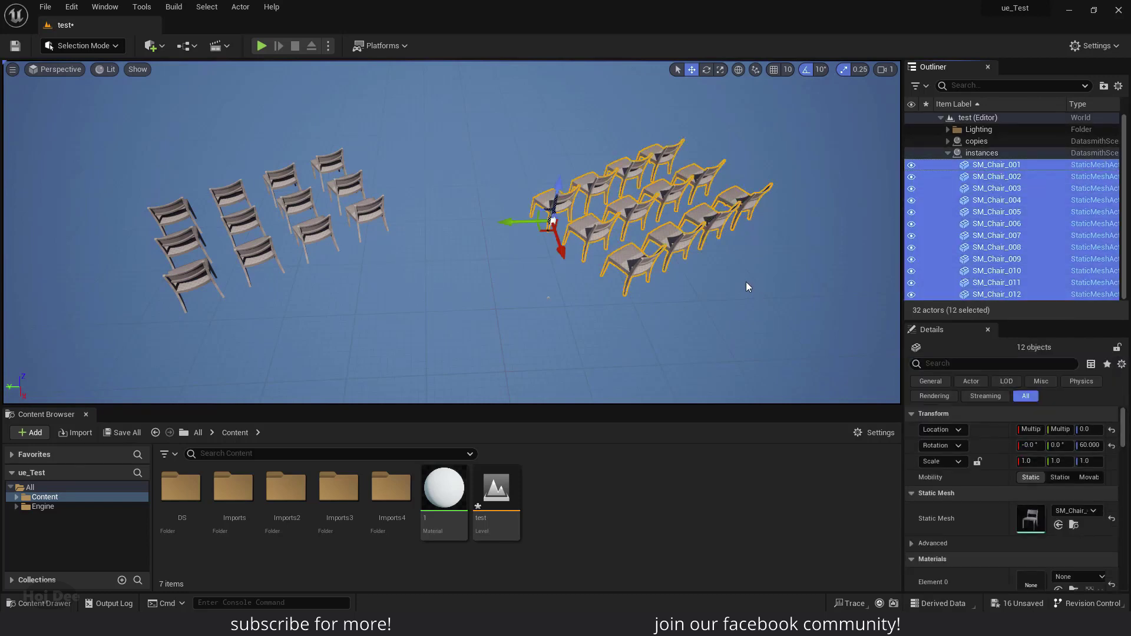
key("ctrl+b")
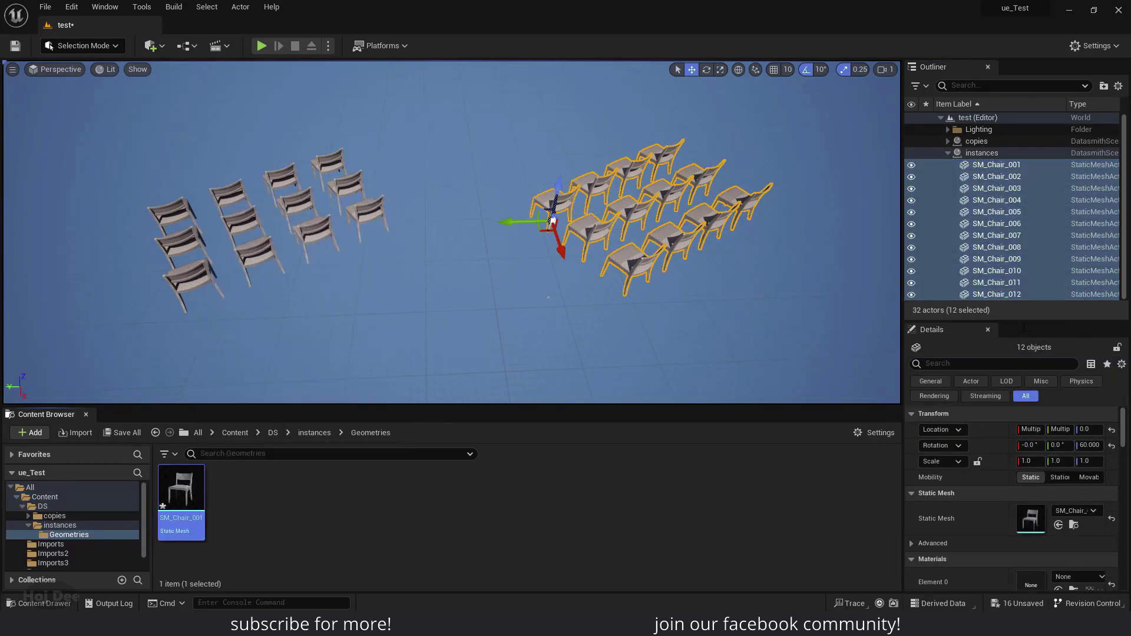
- Select all the chairs under the copies scene and locate their source meshes in the project content
left_click(947, 141)
left_click(996, 154)
left_click(997, 283, "shift")
key("ctrl+b")
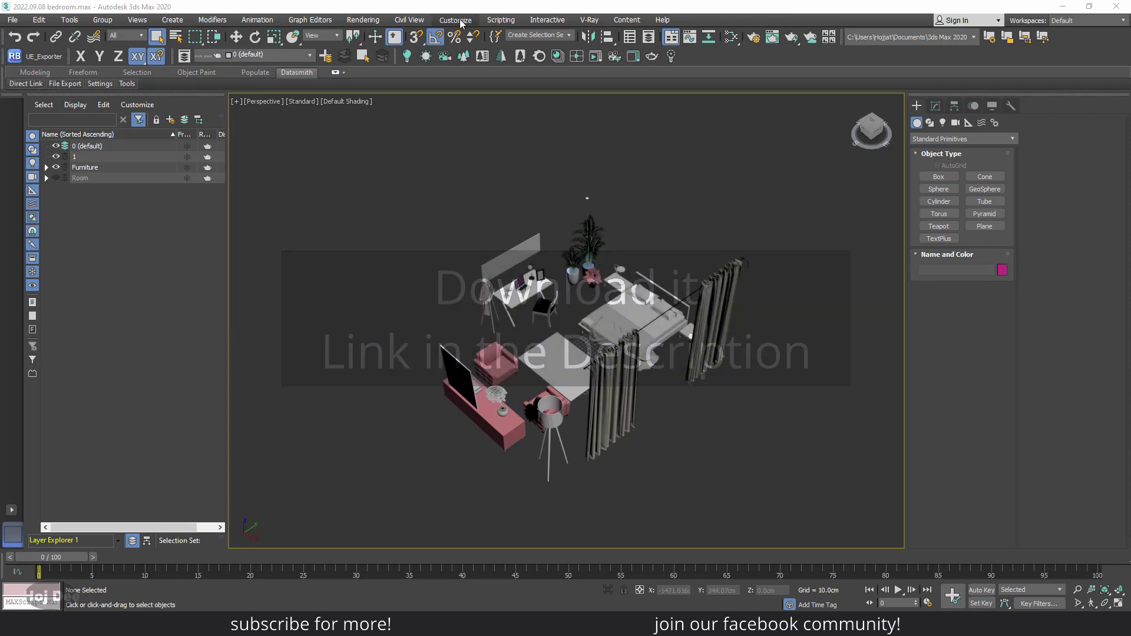
- Switch to 3ds Max and look up the Relink Bitmaps action under the ColinScripts category of the toolbar customization settings
left_click(501, 20)
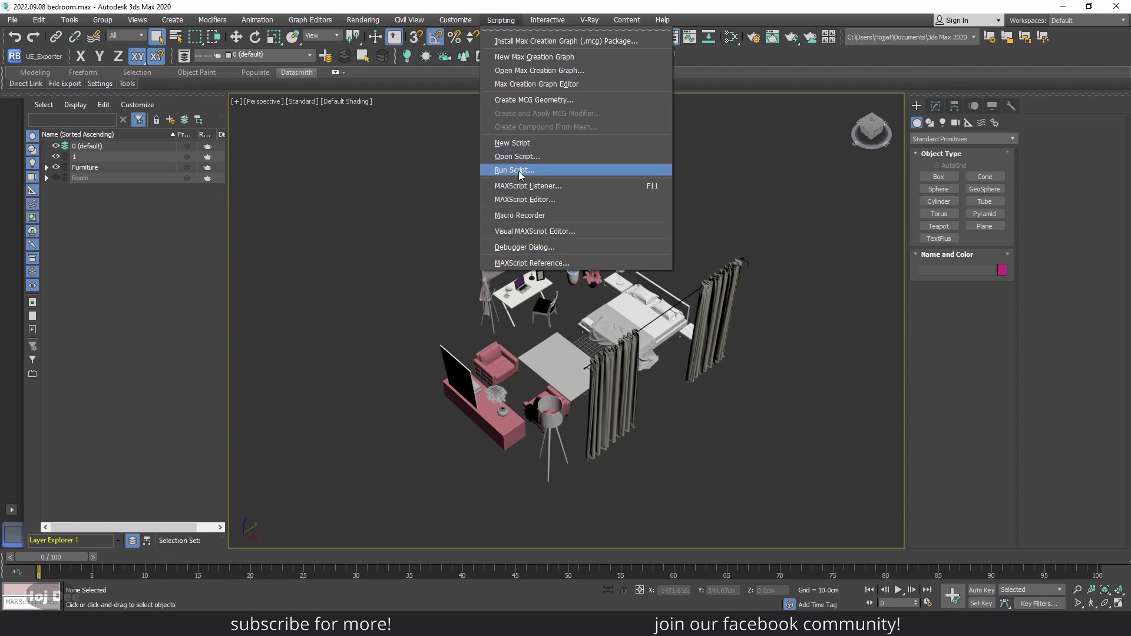
left_click(439, 185)
left_click(455, 20)
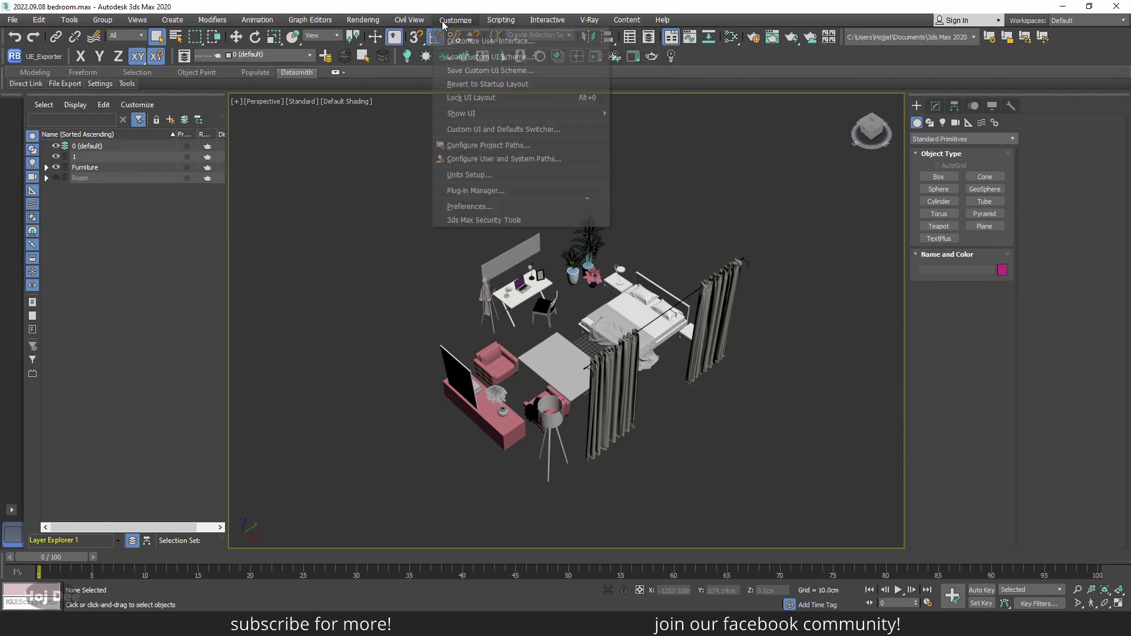
left_click(461, 42)
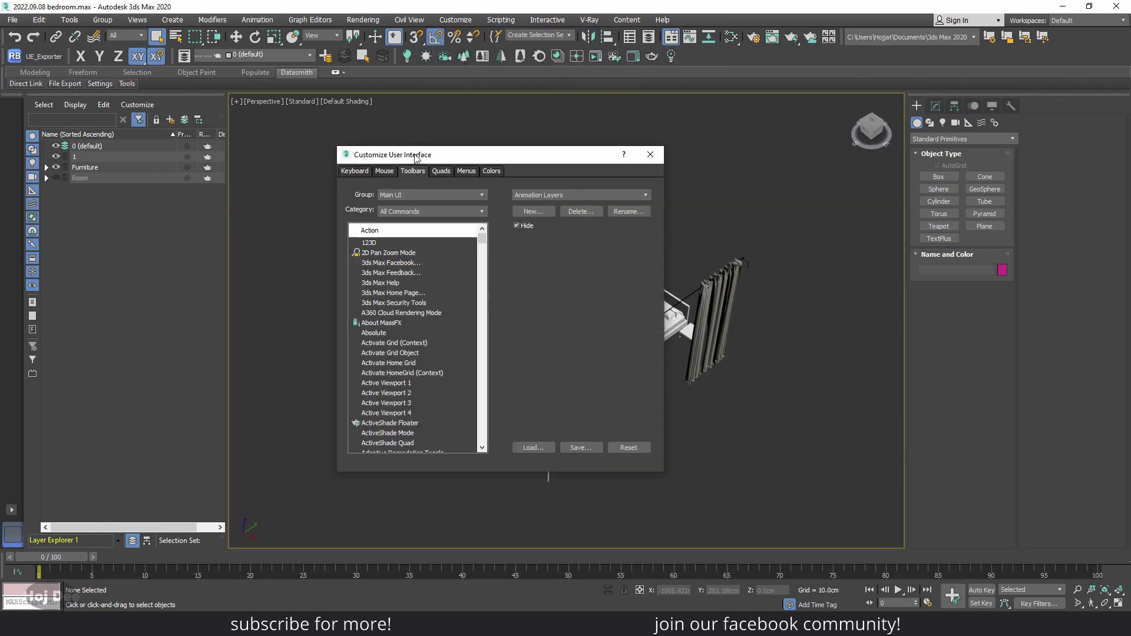
left_click(402, 212)
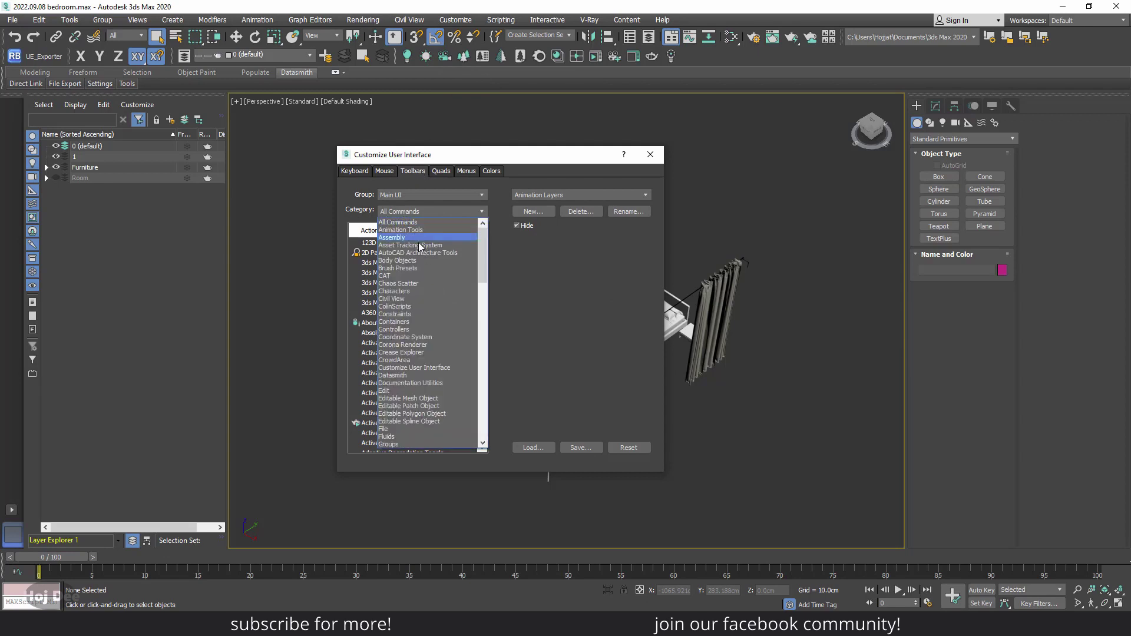
left_click(414, 307)
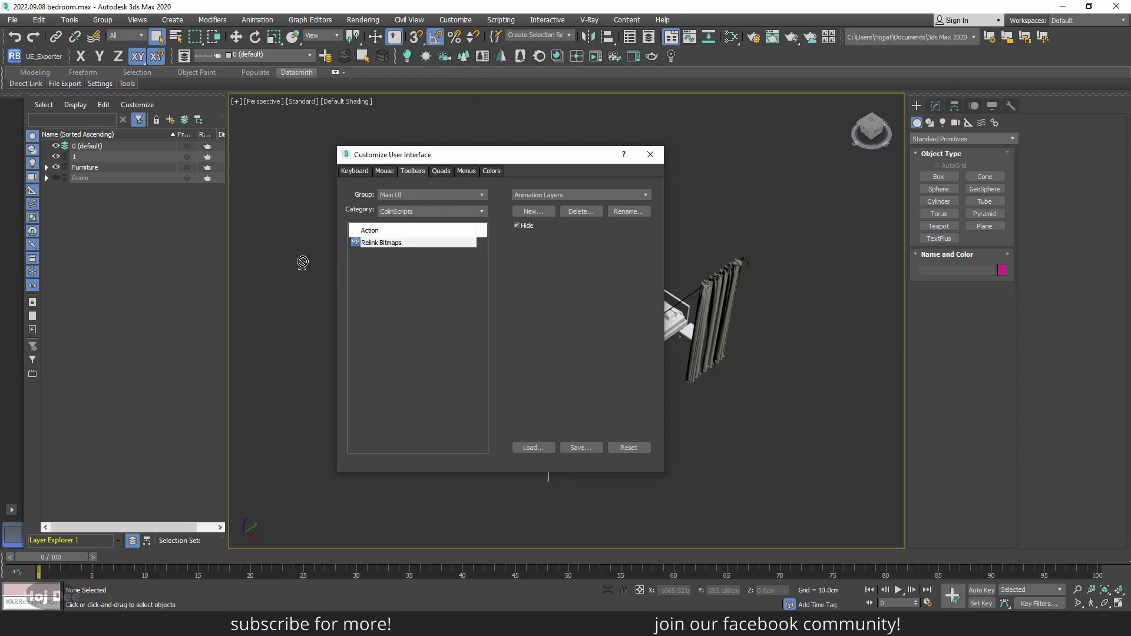
left_click(651, 155)
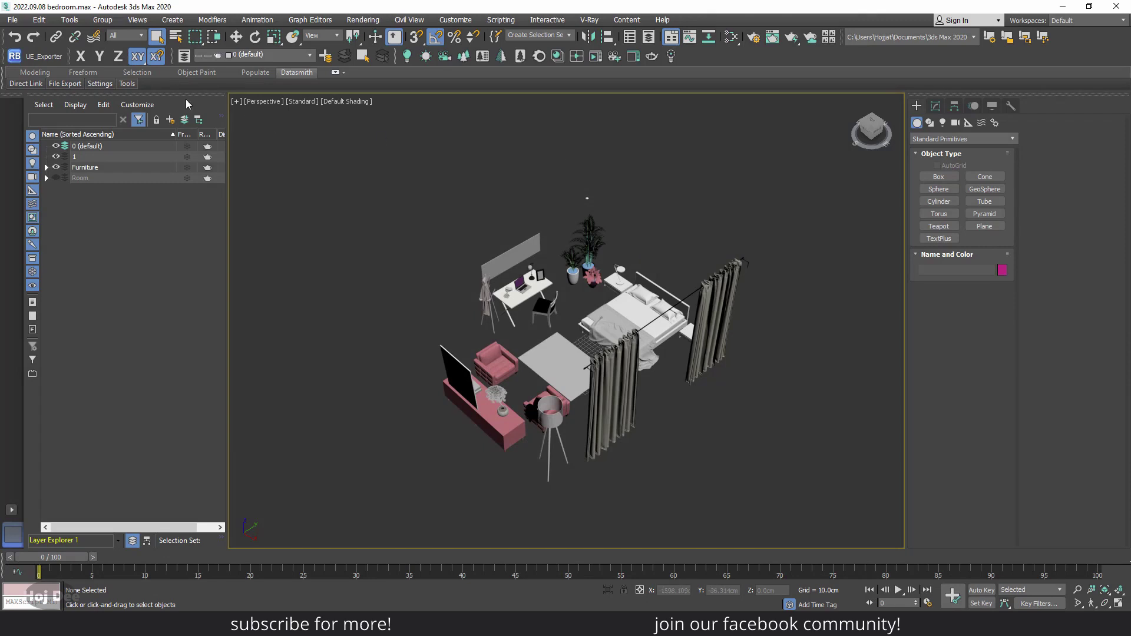
- Relink the bedroom scene's missing bitmaps with Relink Bitmaps, searching the folder E:\Personal\Archviz\3ds max and its subfolders
left_click(15, 56)
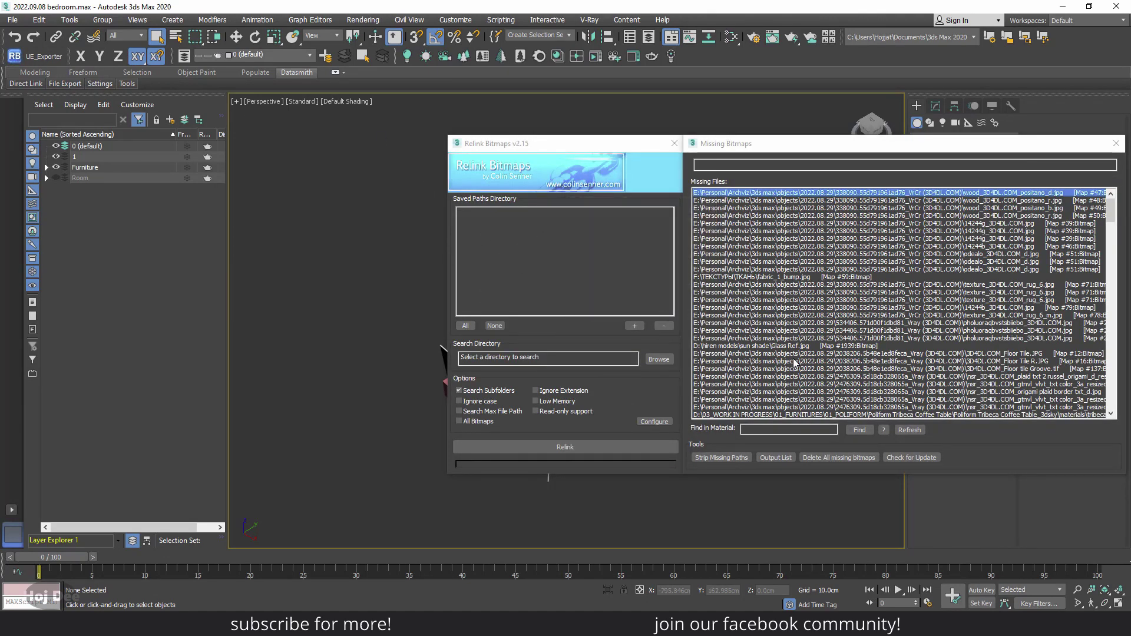
left_click(658, 358)
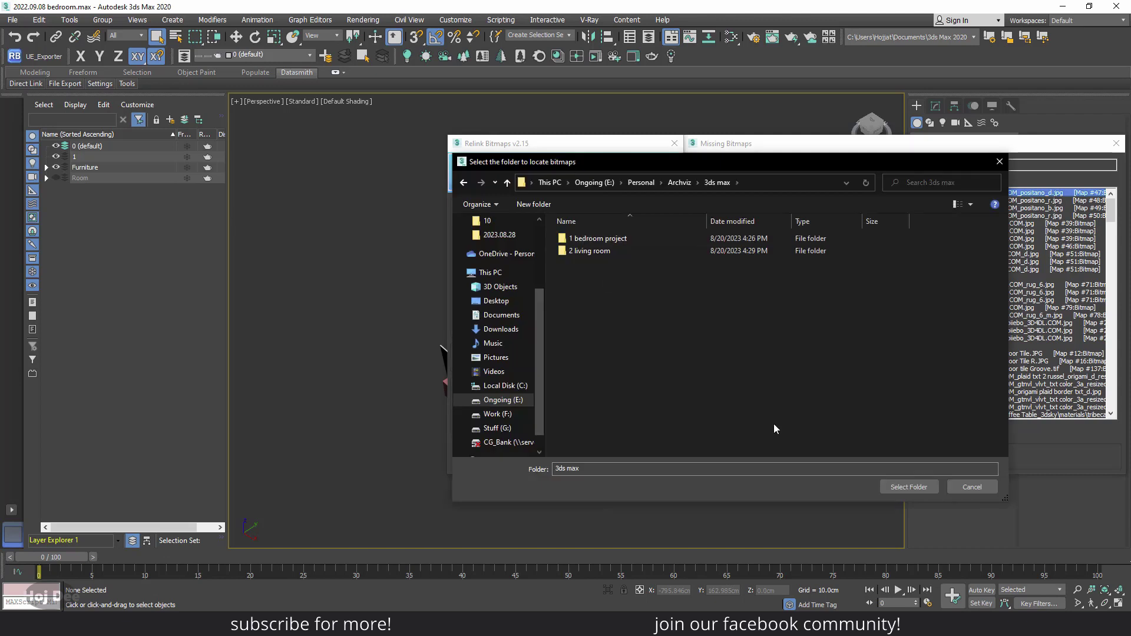
left_click(909, 488)
left_click(587, 449)
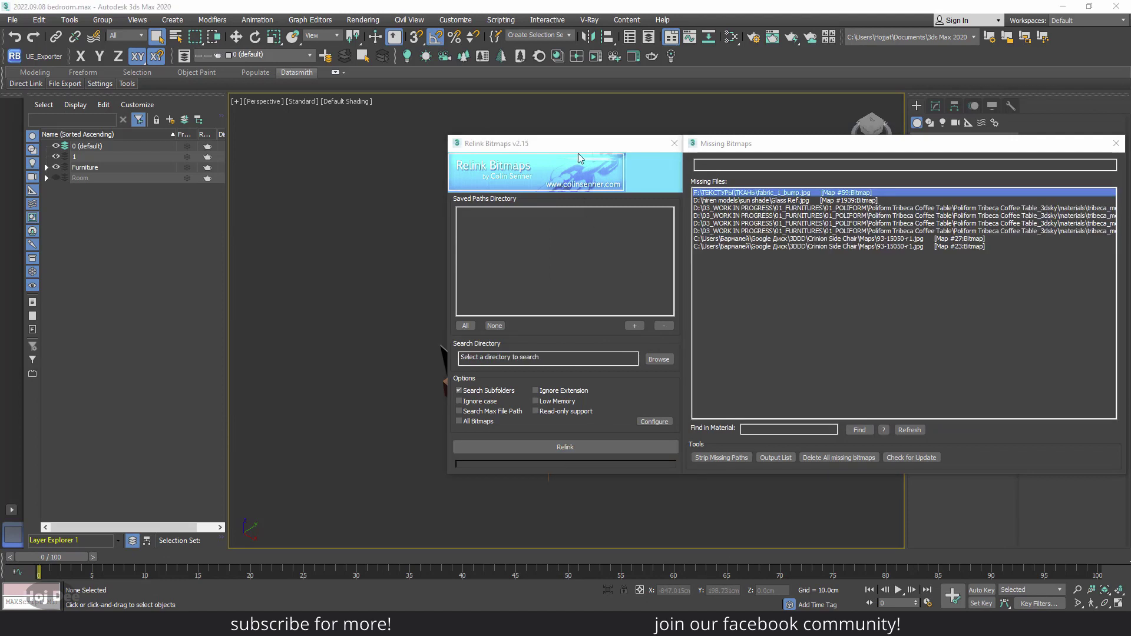
- Select the object that uses the missing fabric_1_bump.jpg bitmap and examine its textures in the scene
left_click_drag(581, 145, 381, 382)
scroll(501, 330, "up", 4)
scroll(589, 253, "down", 3)
middle_click_drag(630, 250, 603, 224)
double_click(535, 431)
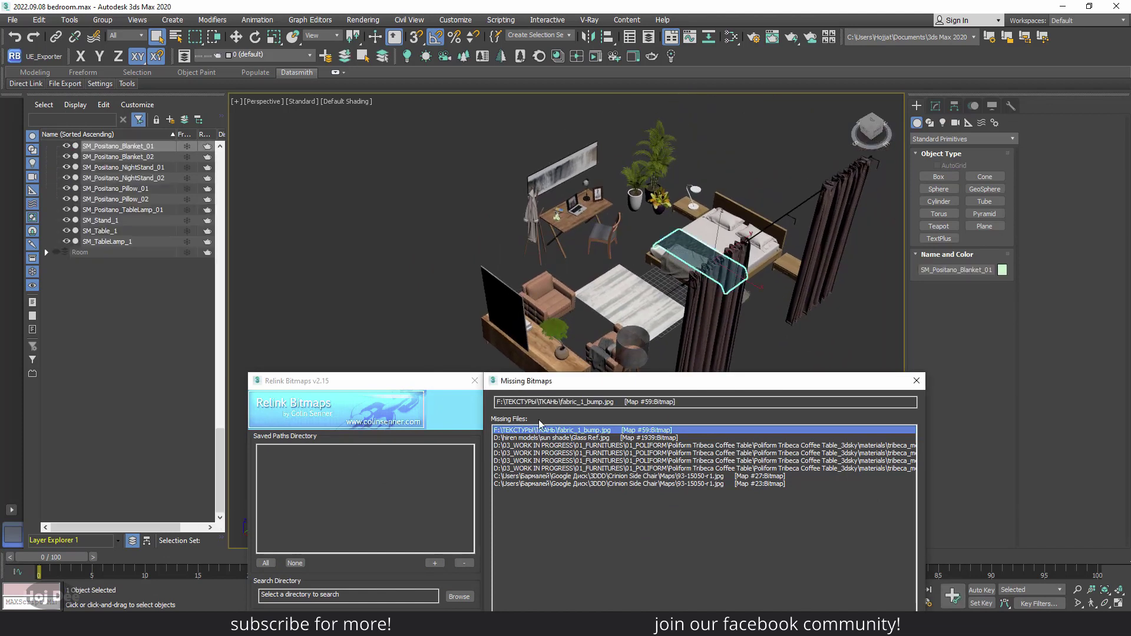
middle_click_drag(631, 315, 620, 314)
scroll(619, 314, "up", 5)
- Check which objects use the missing Poliform Tribeca Coffee Table and Crinion Side Chair bitmaps, and close the Relink Bitmaps tool
left_click(602, 445)
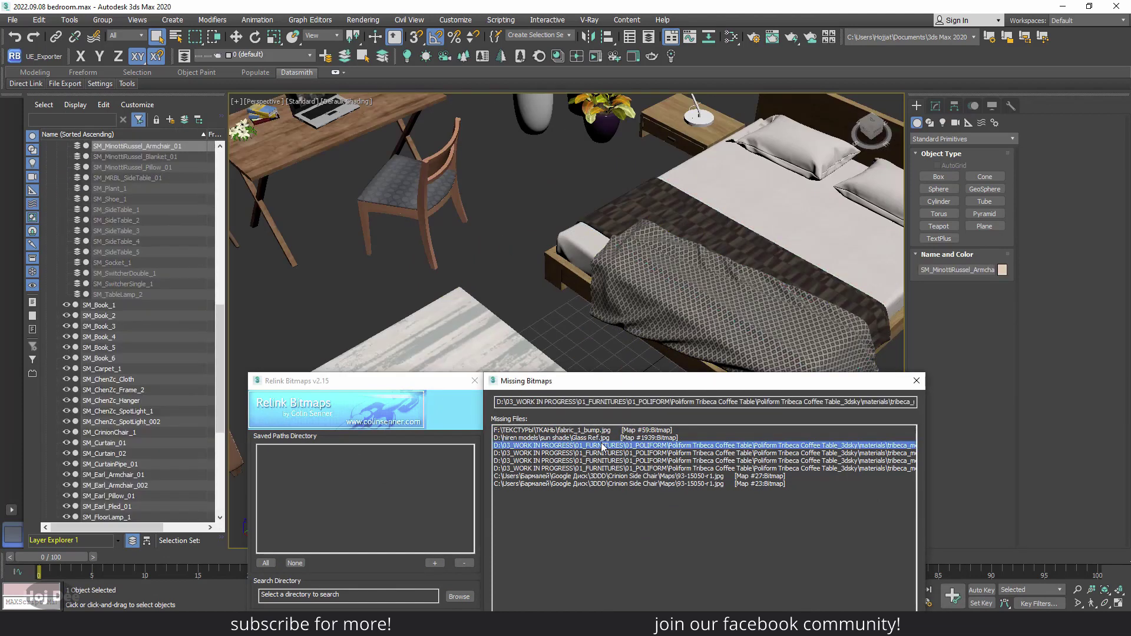
scroll(519, 270, "down", 8)
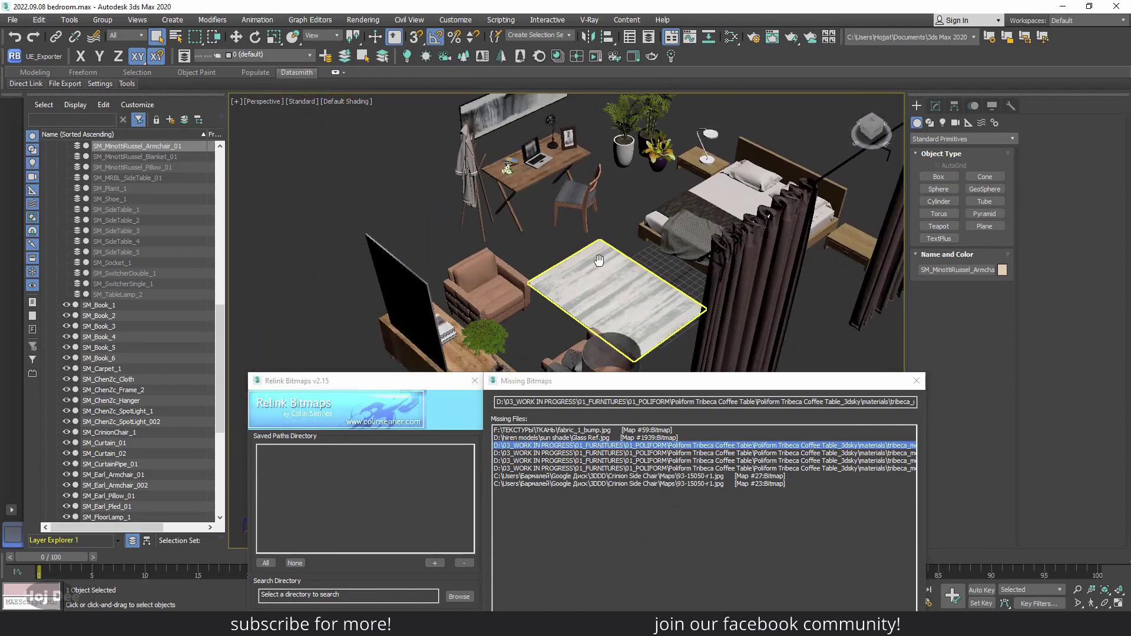
middle_click_drag(615, 248, 624, 235)
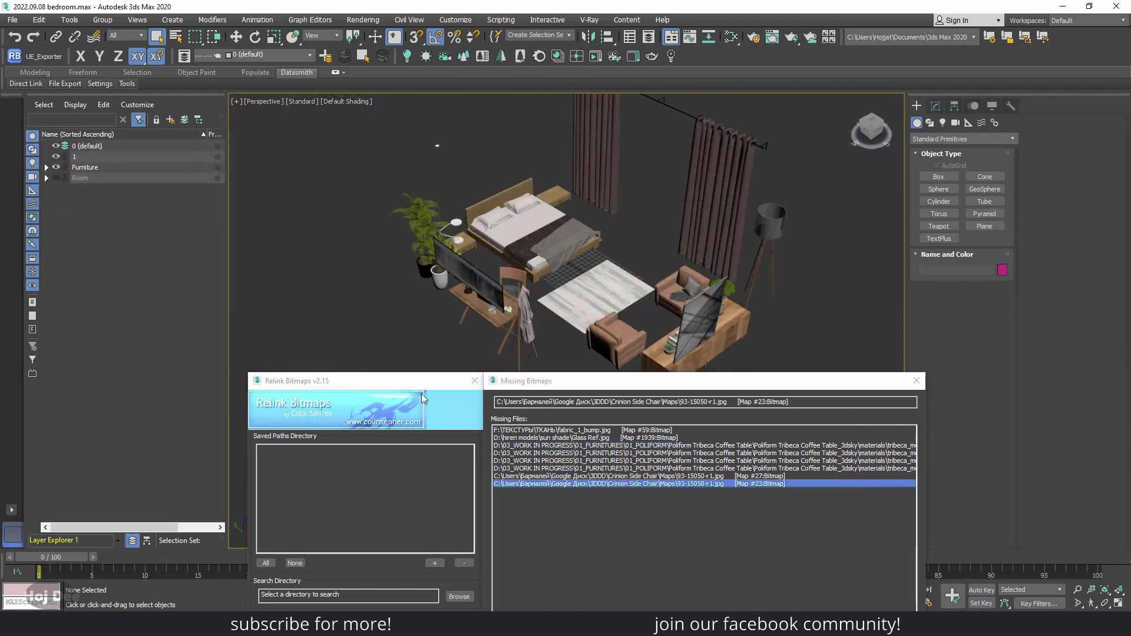
left_click_drag(417, 387, 461, 171)
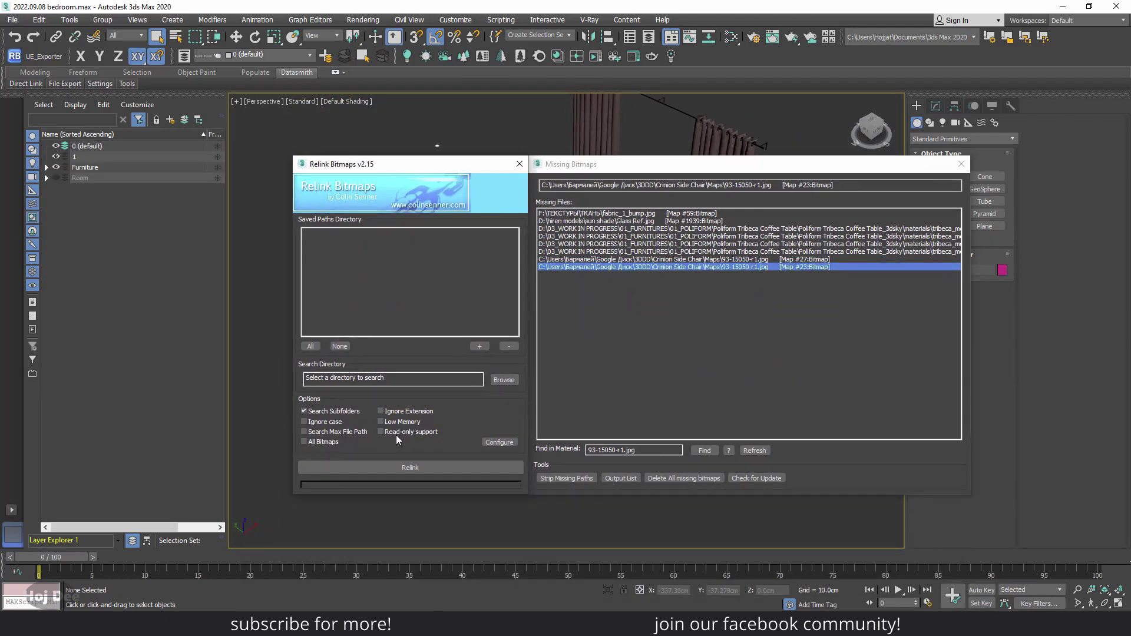
left_click(515, 167)
middle_click_drag(515, 169, 515, 241)
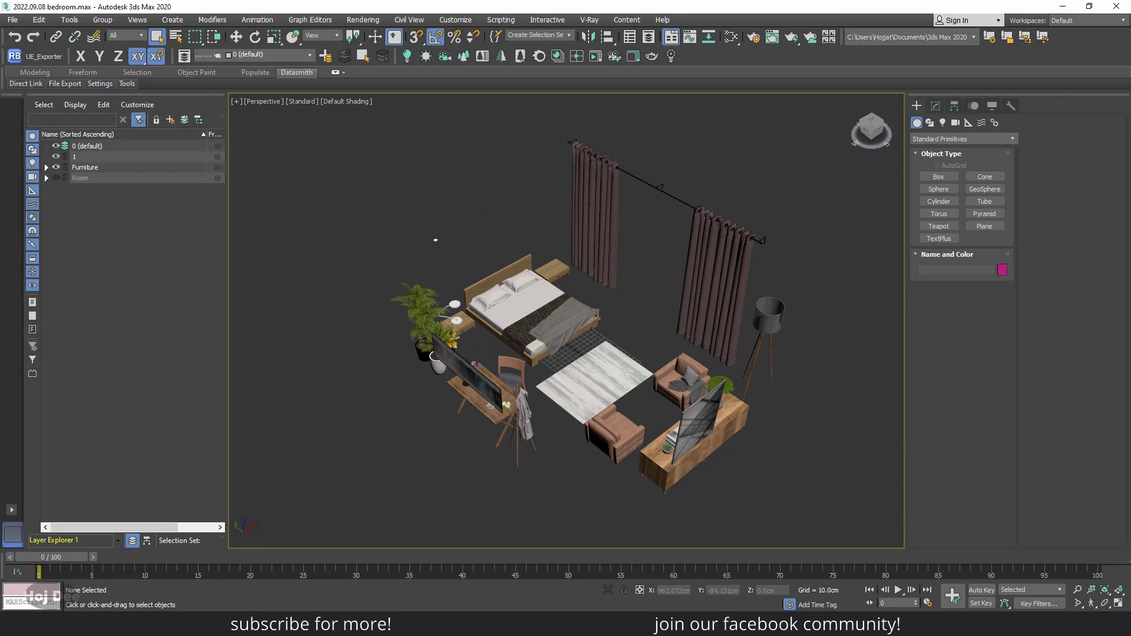